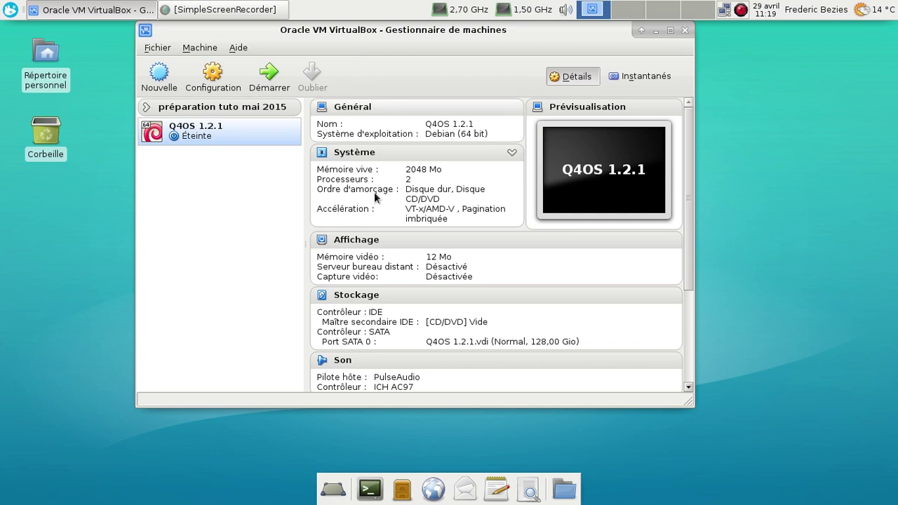
- Insert q4os-1.2.1-x64.iso into the Q4OS 1.2.1 machine's empty CD drive and boot the machine
{"action": "left_click", "coordinate": [368, 302]}
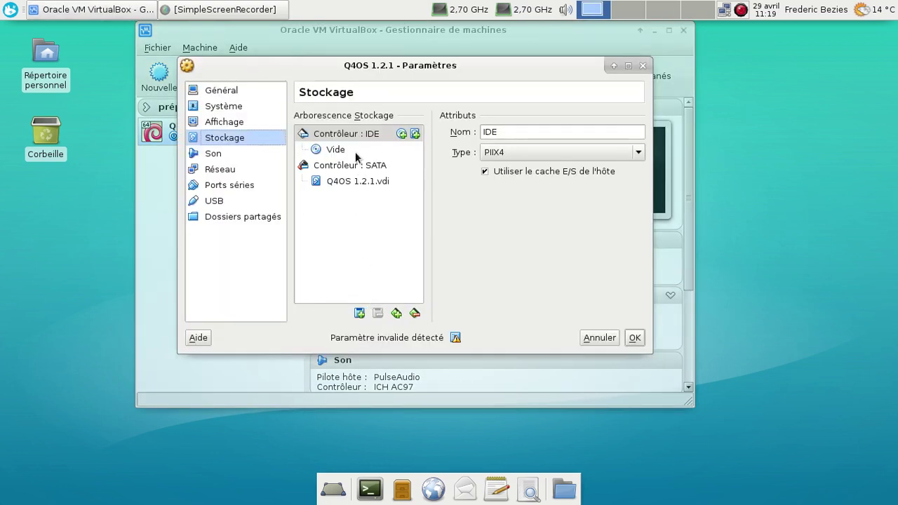
{"action": "left_click", "coordinate": [333, 148]}
{"action": "left_click", "coordinate": [634, 134]}
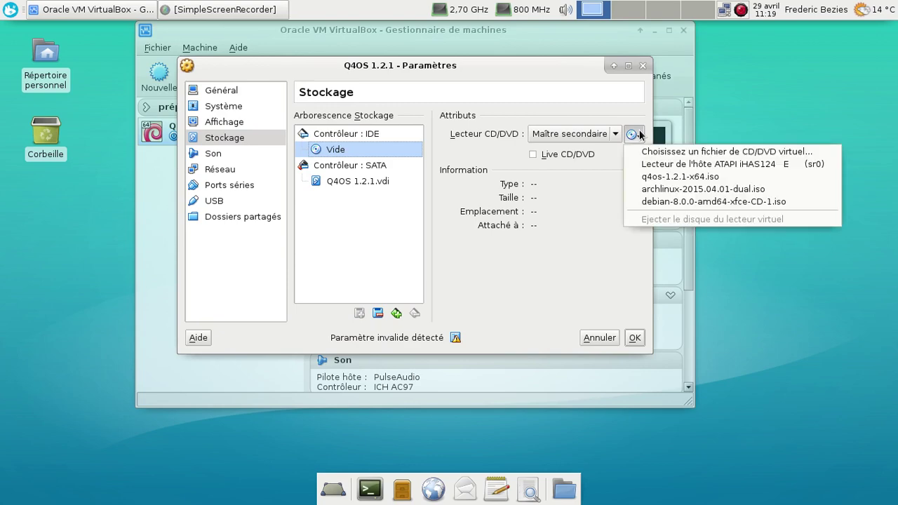
{"action": "left_click", "coordinate": [642, 176]}
{"action": "left_click", "coordinate": [634, 338]}
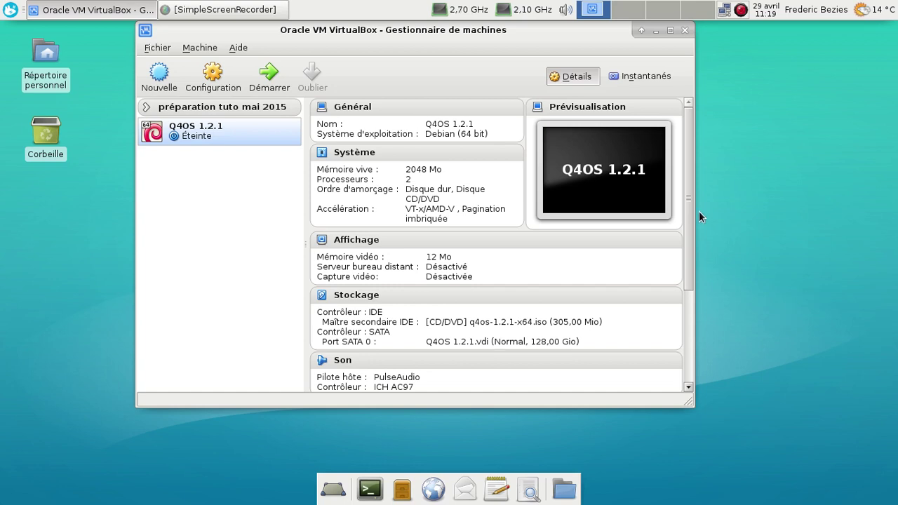
{"action": "left_click", "coordinate": [269, 73]}
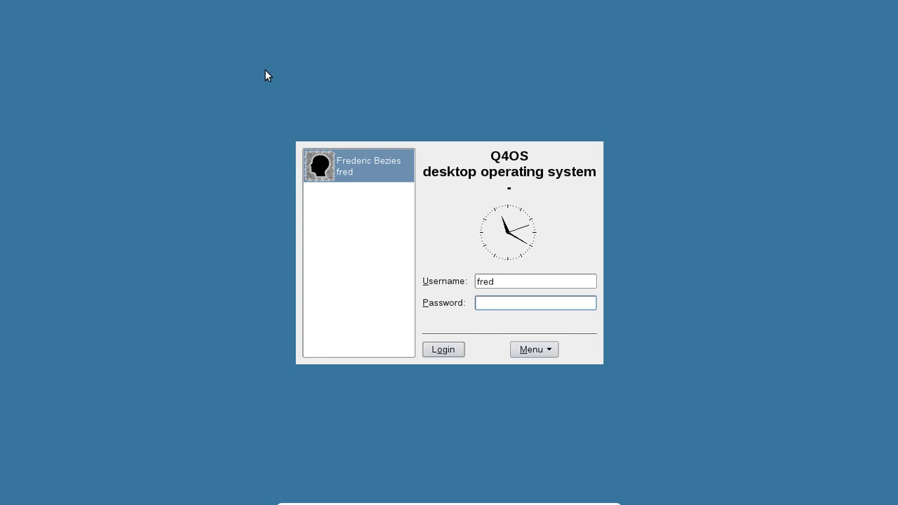
- Log in to the Q4OS desktop with the account password
{"action": "type", "text": "*********"}
{"action": "key", "text": "Return"}
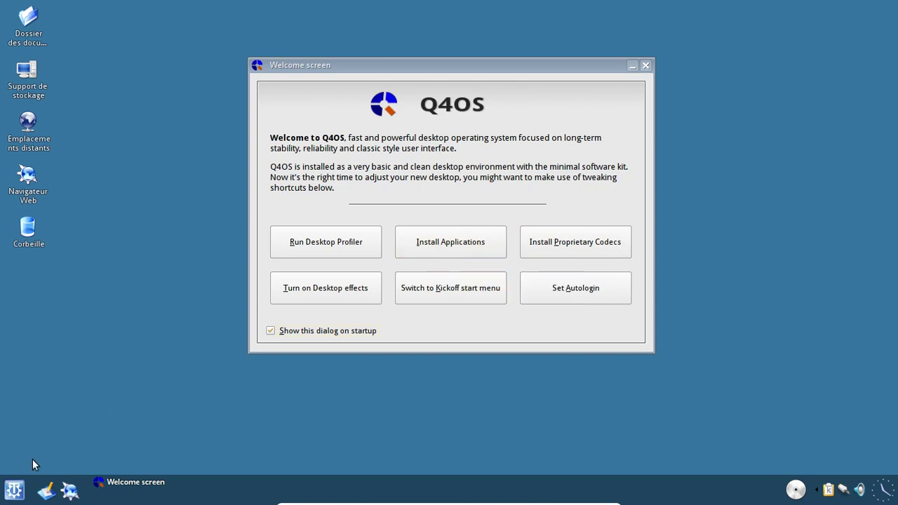
{"action": "left_click", "coordinate": [14, 490]}
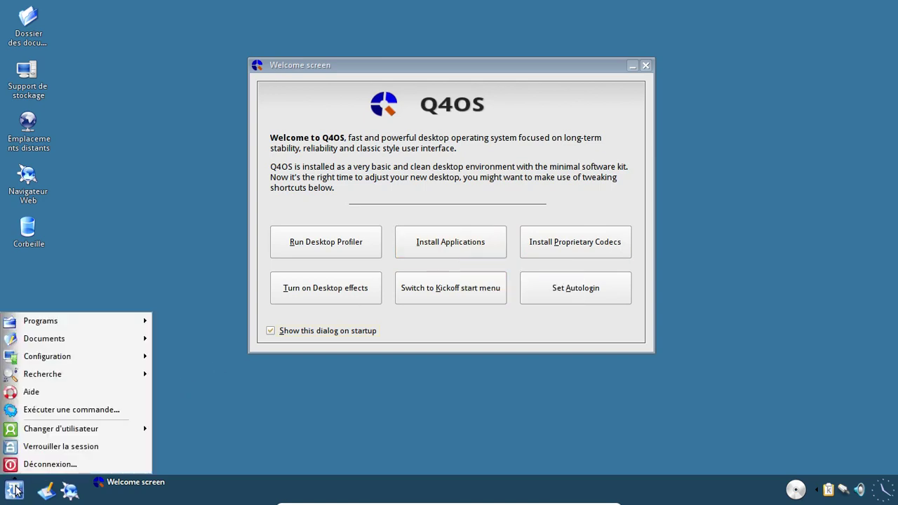
{"action": "mouse_move", "coordinate": [77, 323]}
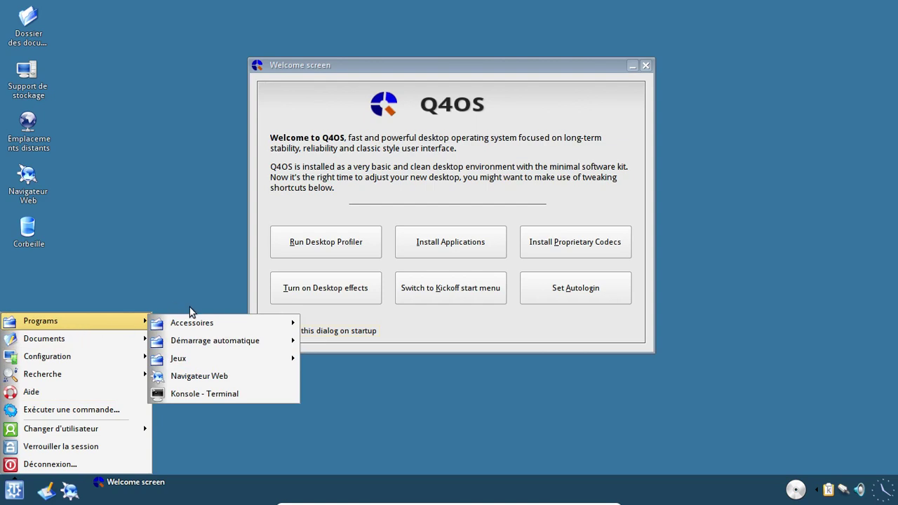
{"action": "mouse_move", "coordinate": [195, 321]}
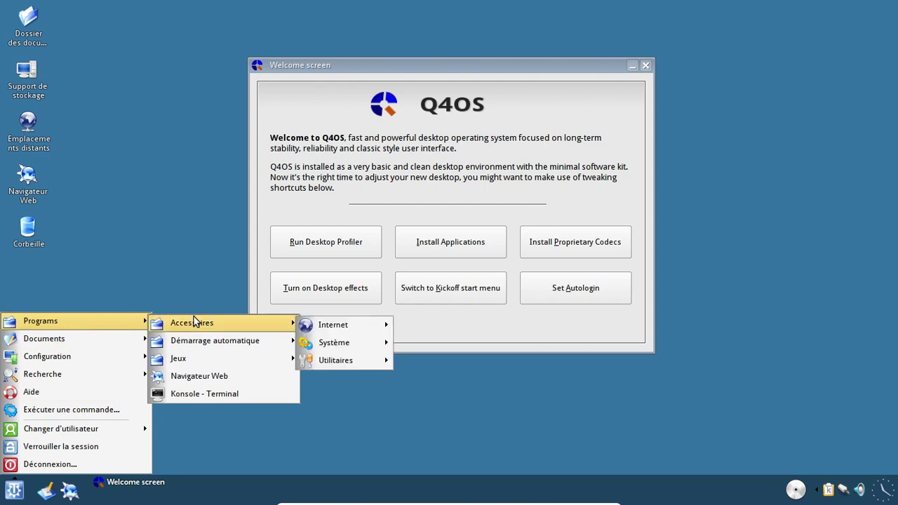
{"action": "mouse_move", "coordinate": [309, 331]}
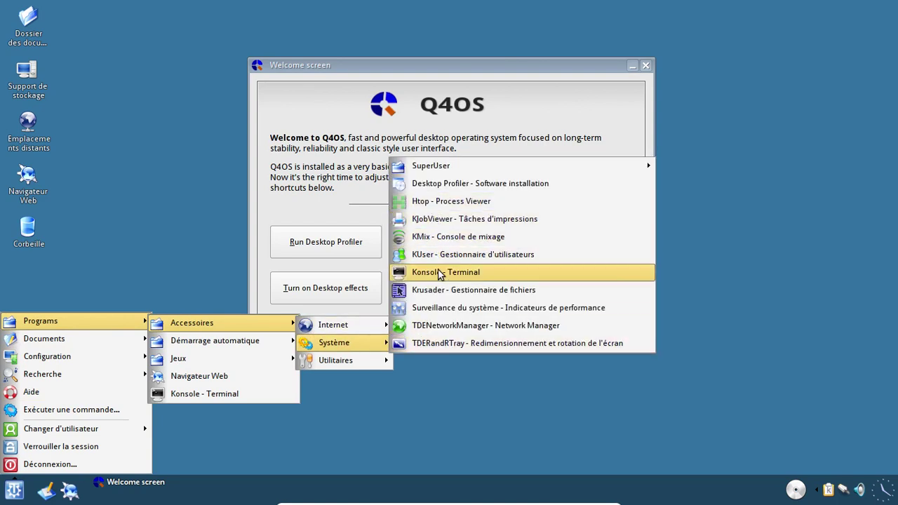
{"action": "left_click", "coordinate": [443, 203]}
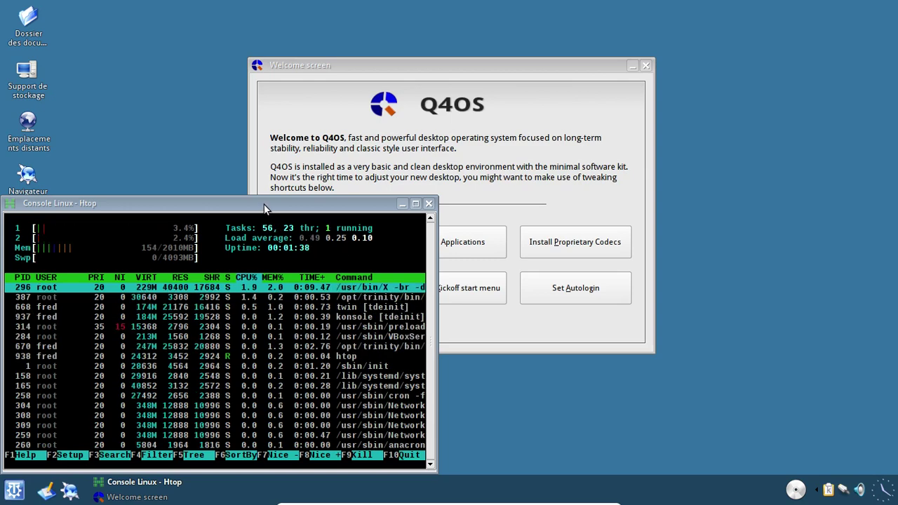
{"action": "left_click_drag", "start_coordinate": [265, 208], "coordinate": [373, 150]}
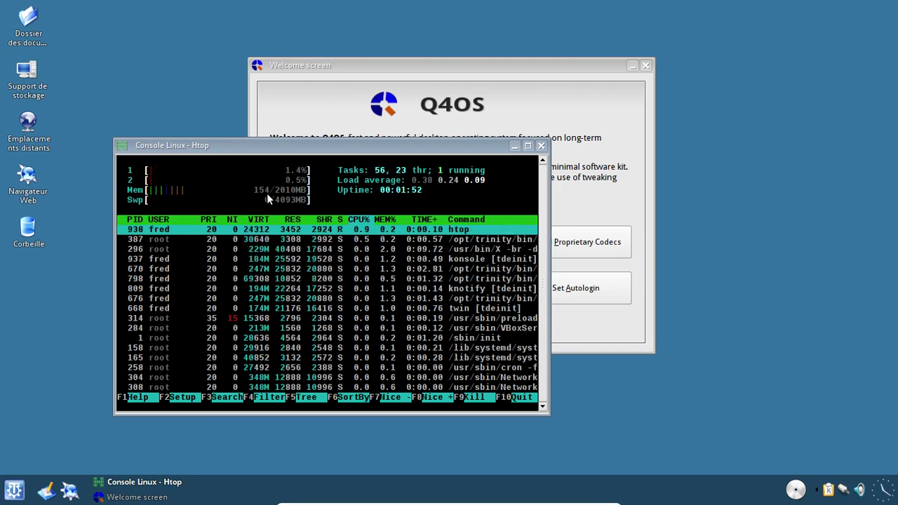
{"action": "left_click", "coordinate": [542, 147]}
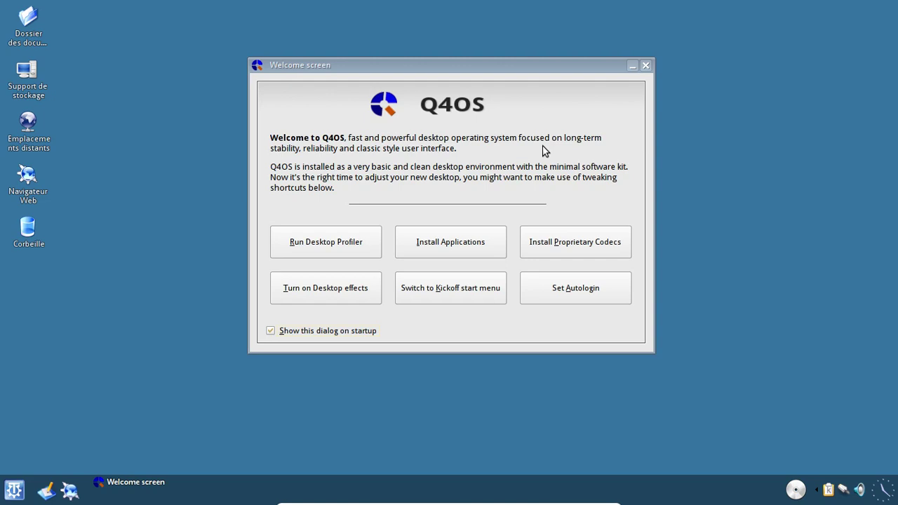
- Save the Synaptic installer from the Q4OS application downloads page into Documents
{"action": "left_click", "coordinate": [443, 239]}
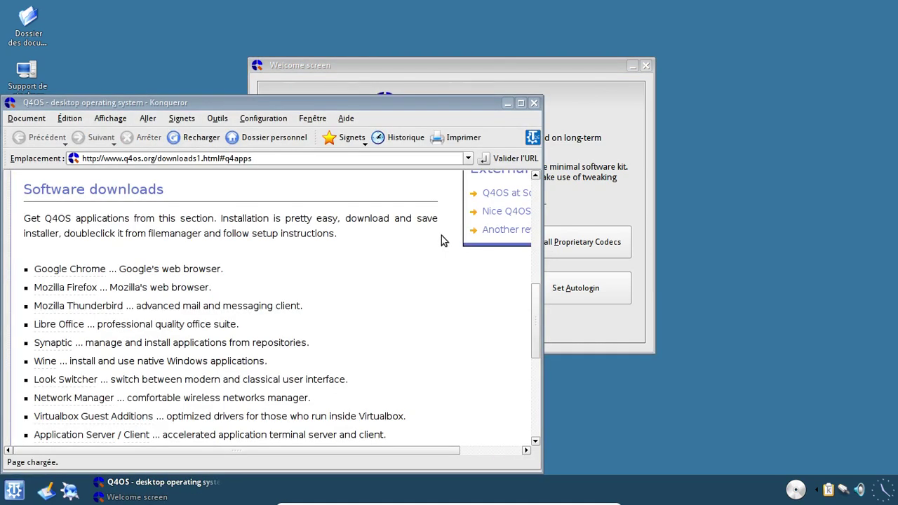
{"action": "left_click_drag", "start_coordinate": [351, 105], "coordinate": [453, 56]}
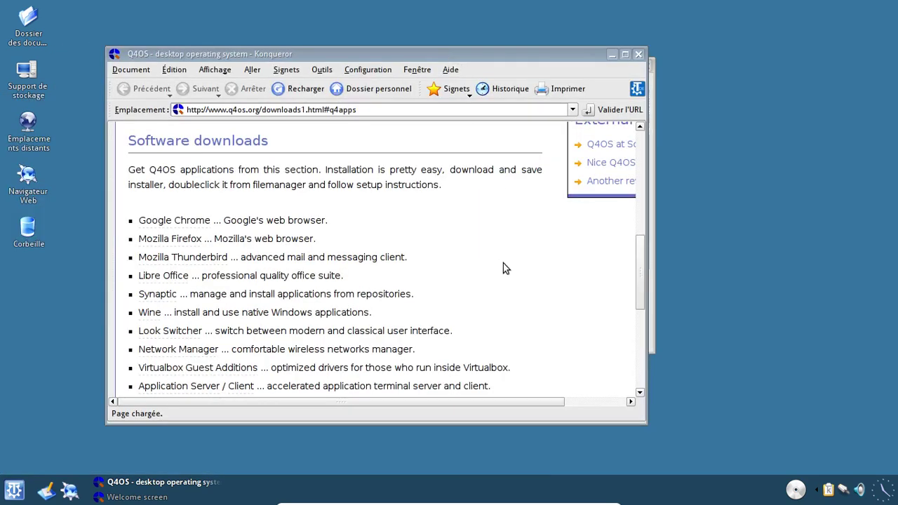
{"action": "scroll", "coordinate": [503, 265], "scroll_direction": "down", "scroll_amount": 3}
{"action": "scroll", "coordinate": [504, 268], "scroll_direction": "up", "scroll_amount": 1}
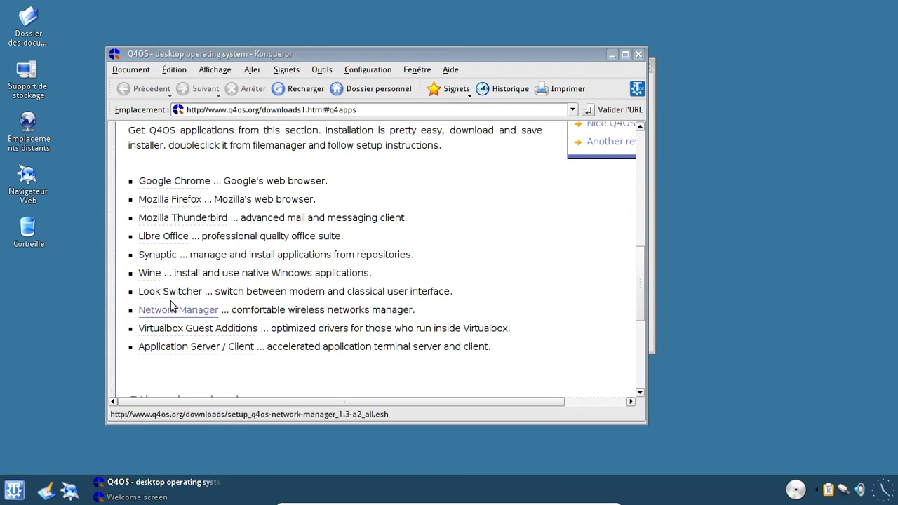
{"action": "left_click", "coordinate": [154, 257]}
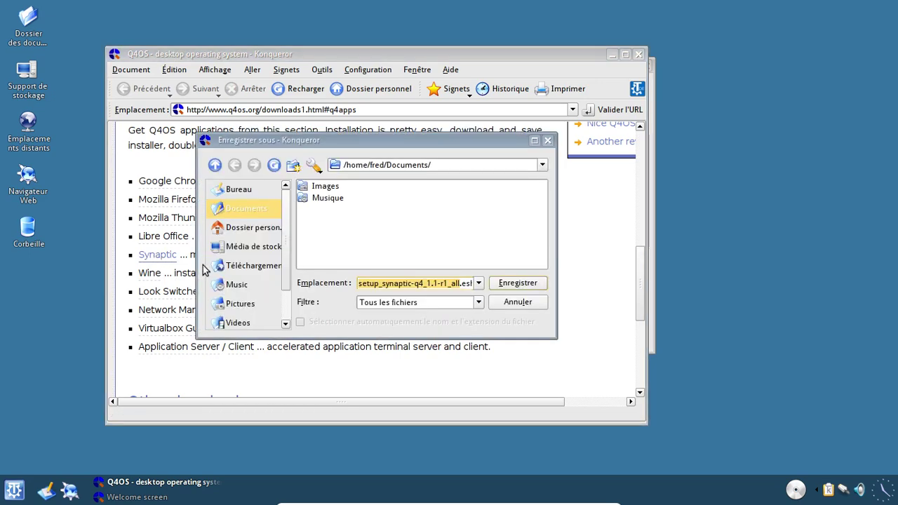
{"action": "left_click", "coordinate": [513, 284]}
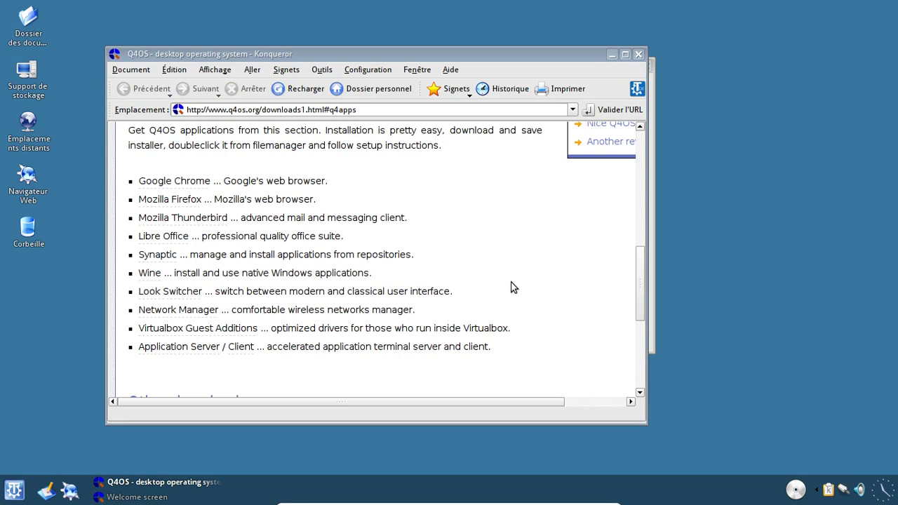
- Run setup_synaptic from the Documents folder and move past the wizard's welcome page
{"action": "left_click", "coordinate": [32, 26]}
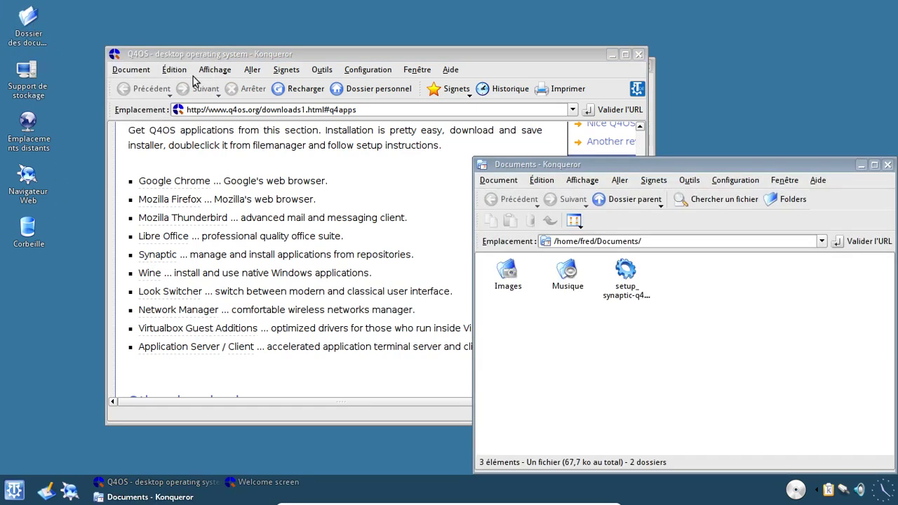
{"action": "left_click_drag", "start_coordinate": [681, 166], "coordinate": [413, 91]}
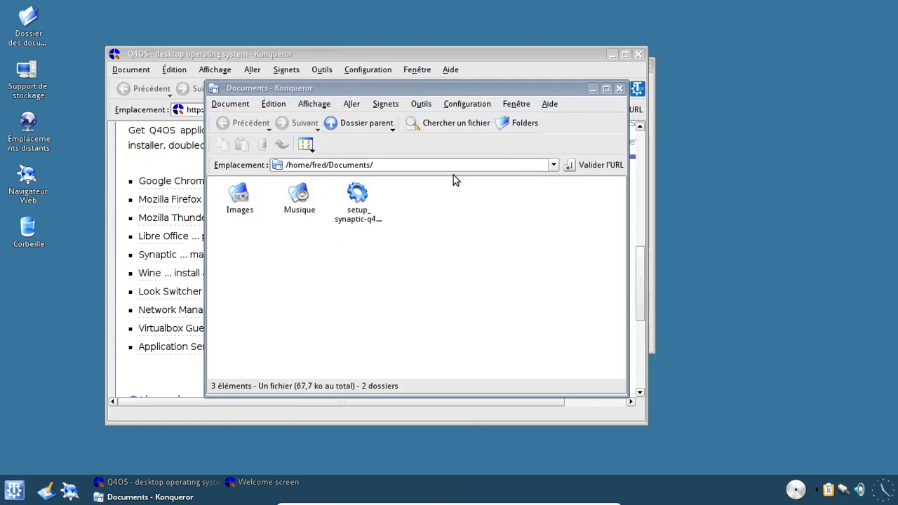
{"action": "left_click", "coordinate": [357, 197]}
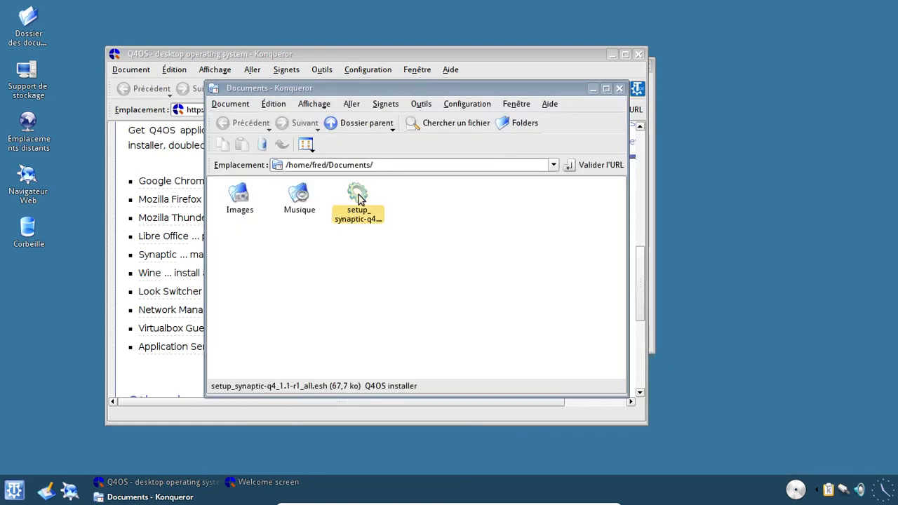
{"action": "left_click", "coordinate": [531, 372]}
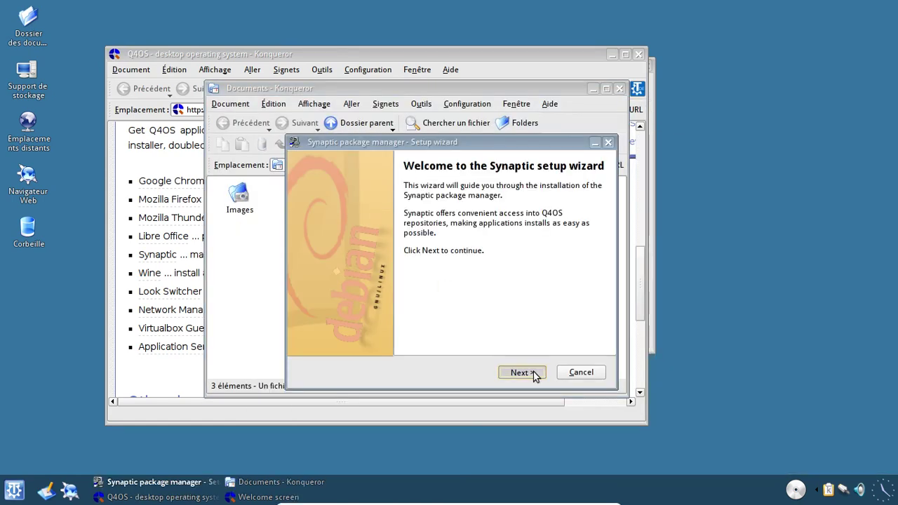
- Install Synaptic through the setup wizard to 100% and close the wizard
{"action": "left_click", "coordinate": [533, 373]}
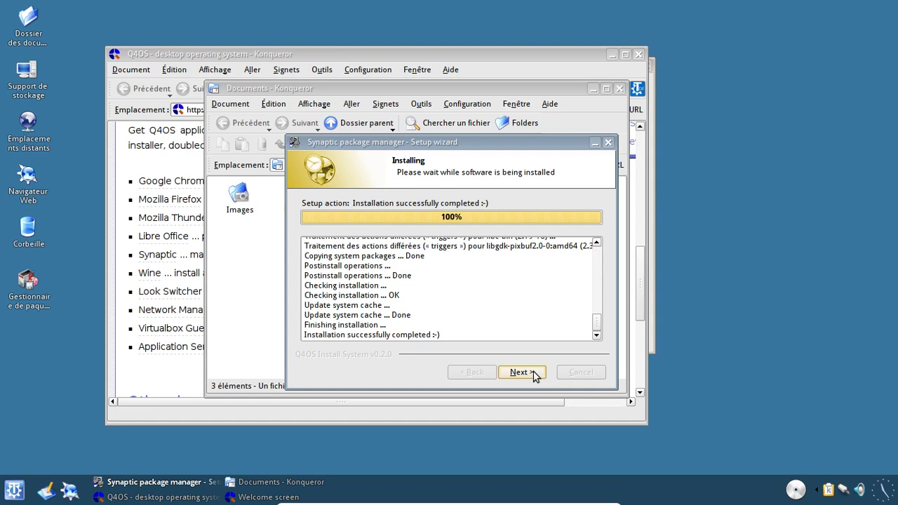
{"action": "left_click", "coordinate": [533, 376]}
{"action": "left_click", "coordinate": [534, 374]}
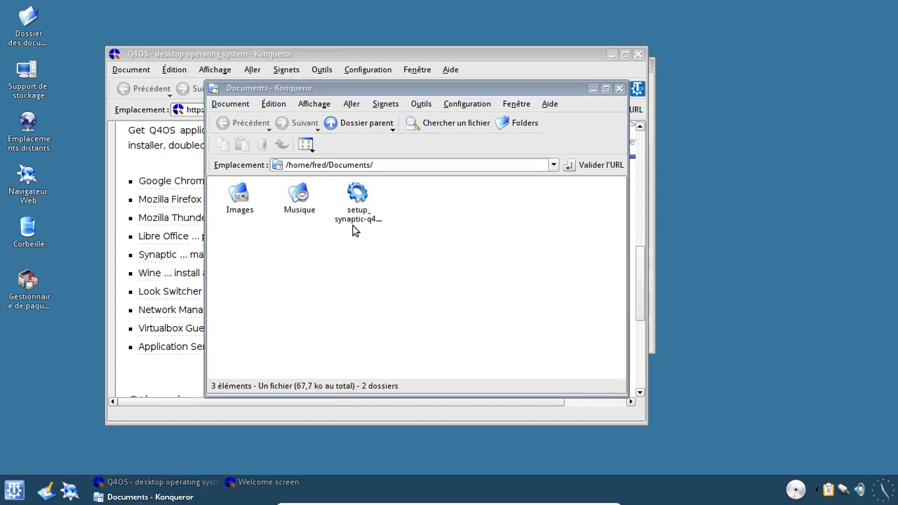
- Delete setup_synaptic from Documents and save the Mozilla Firefox installer there
{"action": "key", "text": "shift+Delete"}
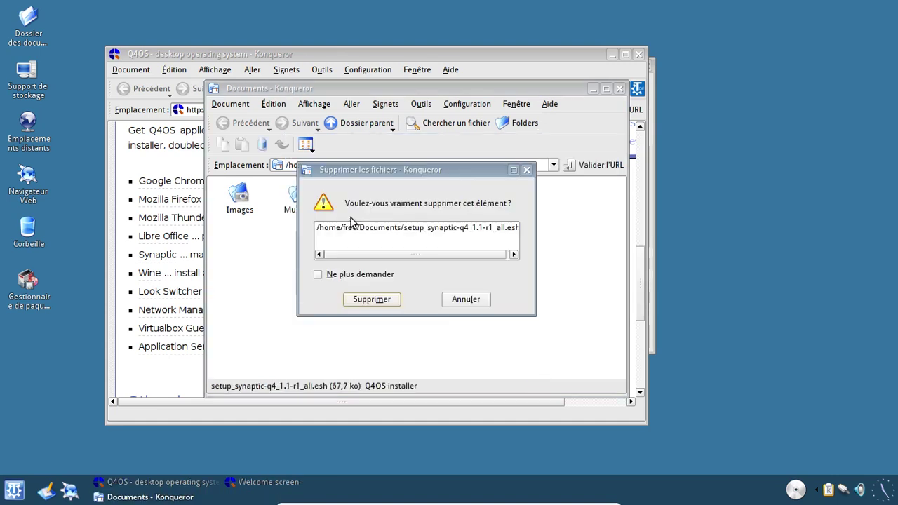
{"action": "key", "text": "Return"}
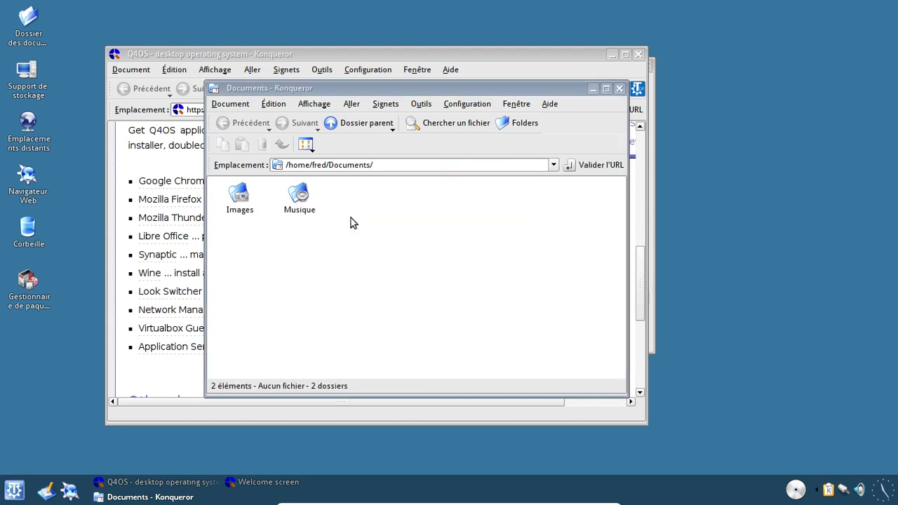
{"action": "left_click", "coordinate": [202, 165]}
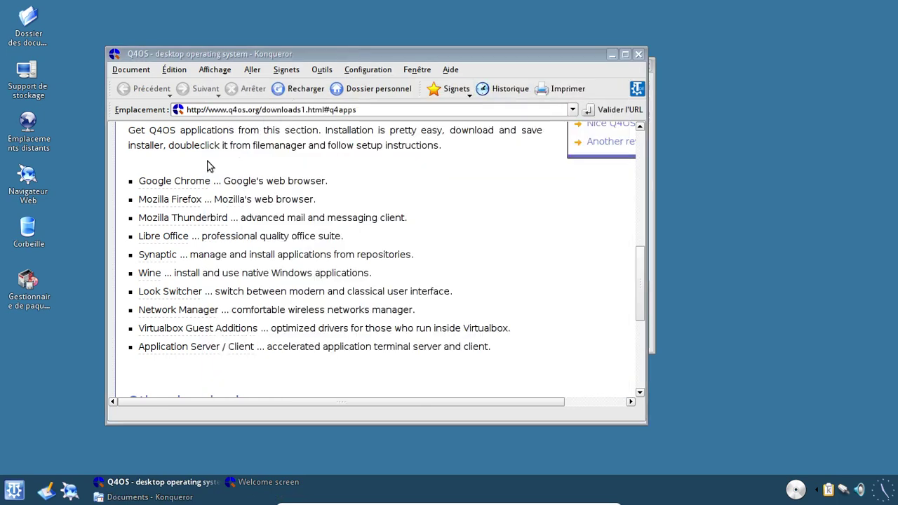
{"action": "left_click", "coordinate": [189, 200]}
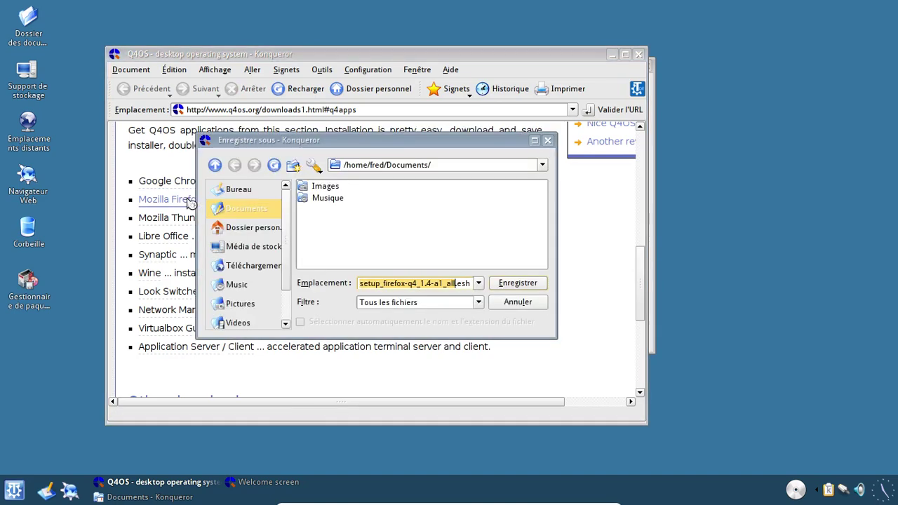
{"action": "left_click", "coordinate": [517, 283]}
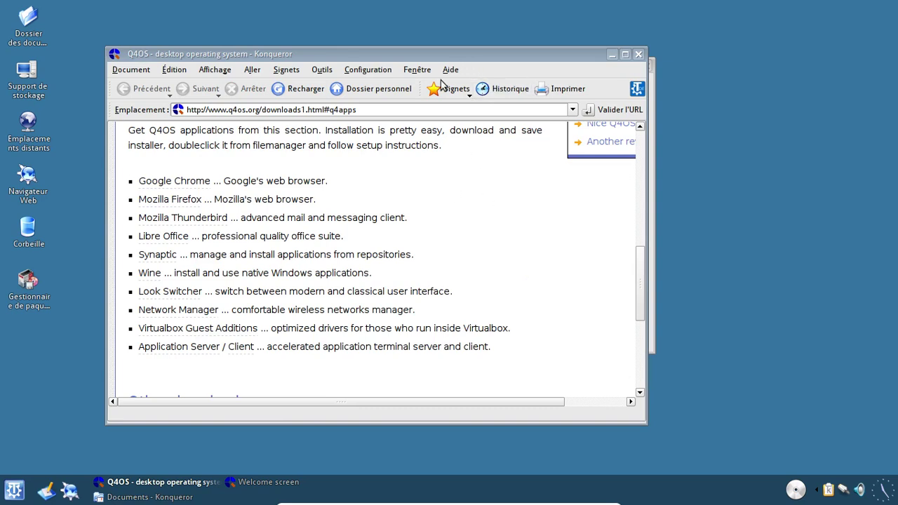
- Check Konqueror's 5/555 score on html5test.com, then quit the browser window with its tabs
{"action": "key", "text": "ctrl+t"}
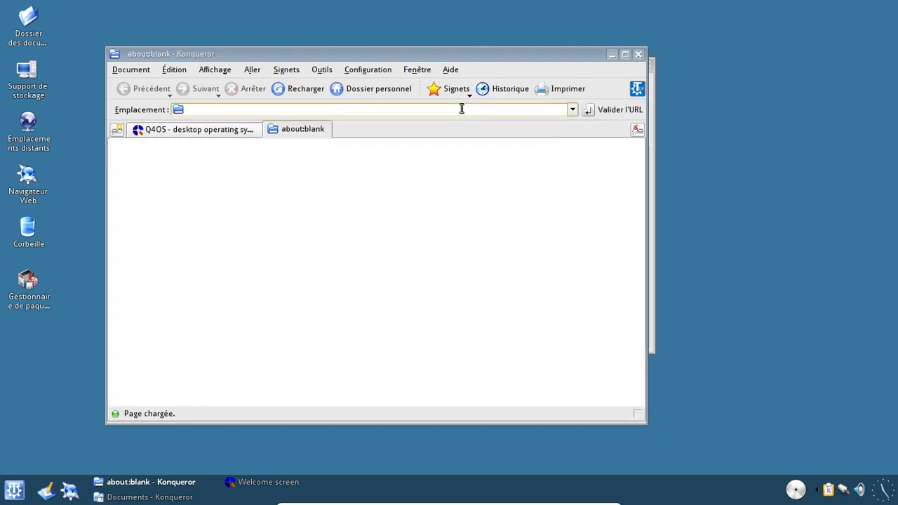
{"action": "type", "text": "html5te"}
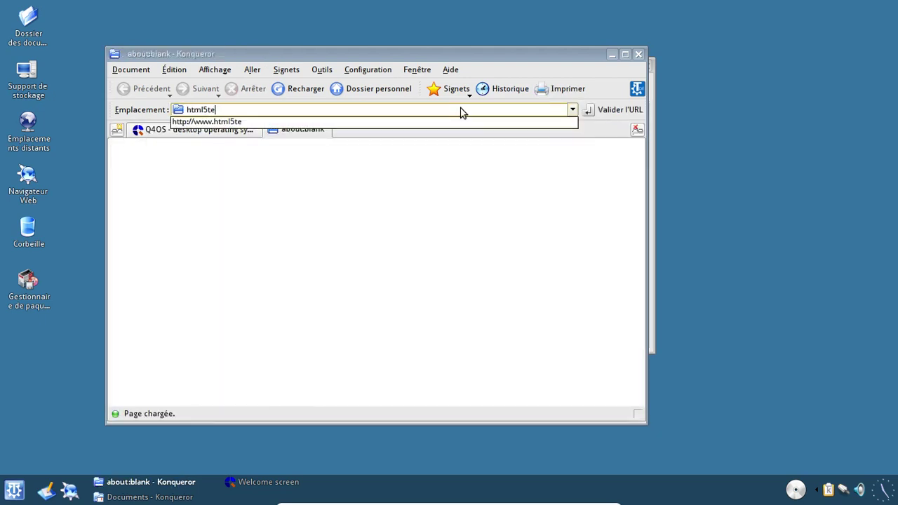
{"action": "type", "text": "st.com"}
{"action": "key", "text": "Return"}
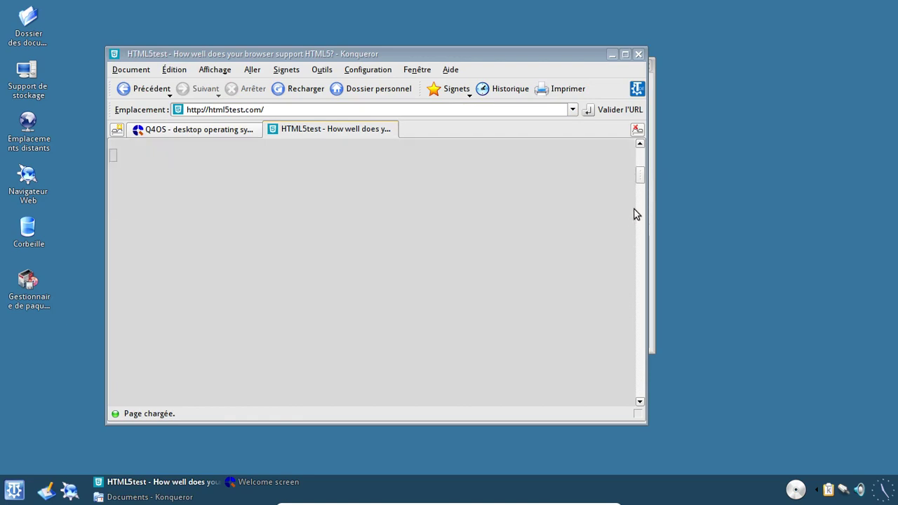
{"action": "scroll", "coordinate": [637, 187], "scroll_direction": "down", "scroll_amount": 5}
{"action": "scroll", "coordinate": [639, 185], "scroll_direction": "up", "scroll_amount": 5}
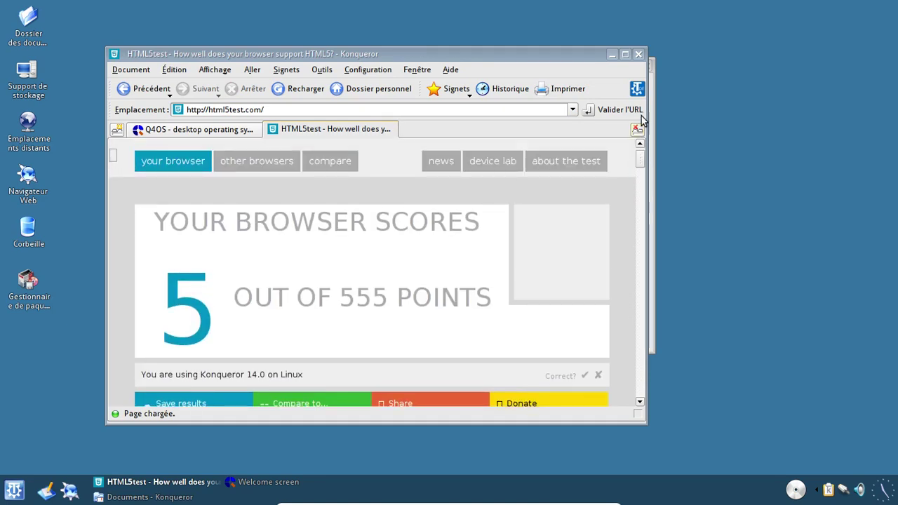
{"action": "left_click", "coordinate": [638, 54]}
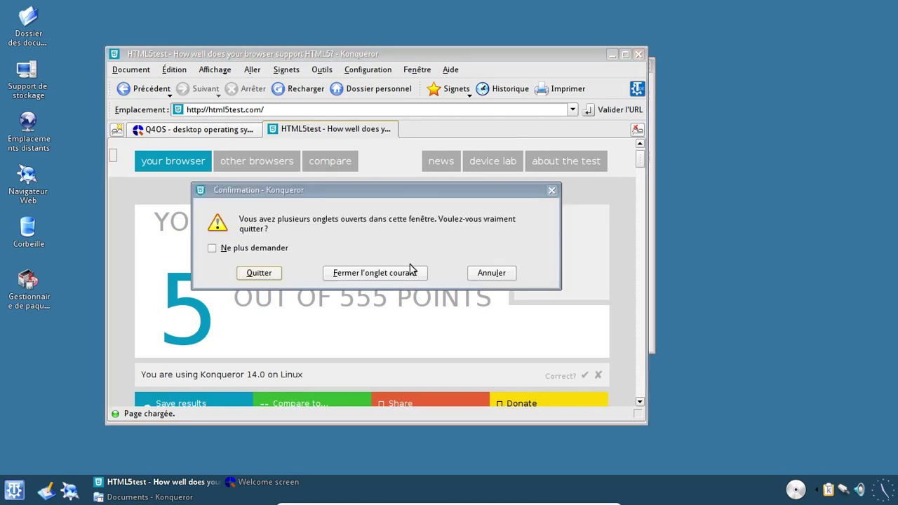
{"action": "left_click", "coordinate": [269, 273]}
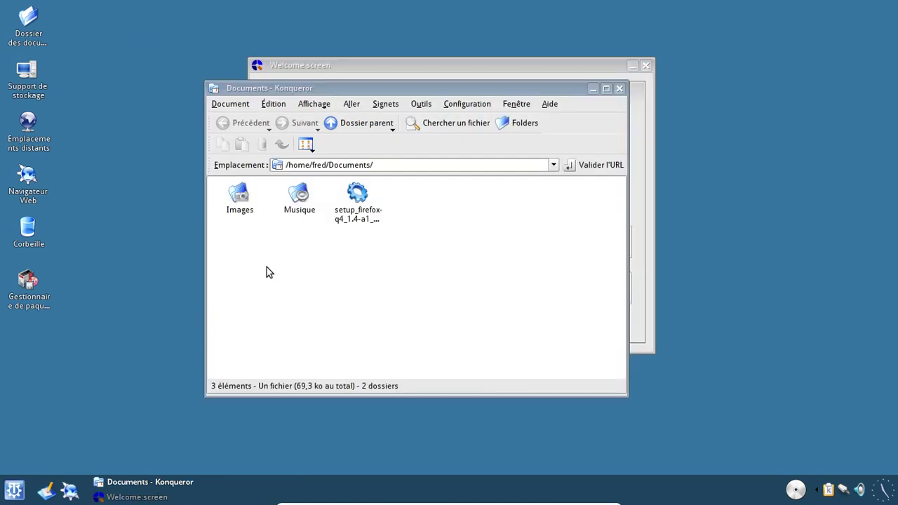
- Run setup_firefox from Documents and install Firefox until the progress reaches 100%
{"action": "left_click", "coordinate": [370, 220]}
{"action": "left_click", "coordinate": [369, 220]}
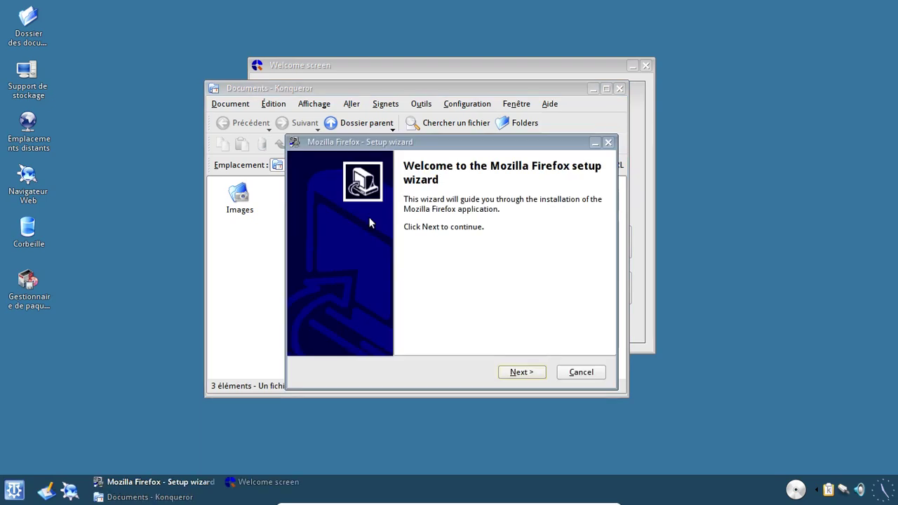
{"action": "left_click", "coordinate": [509, 378]}
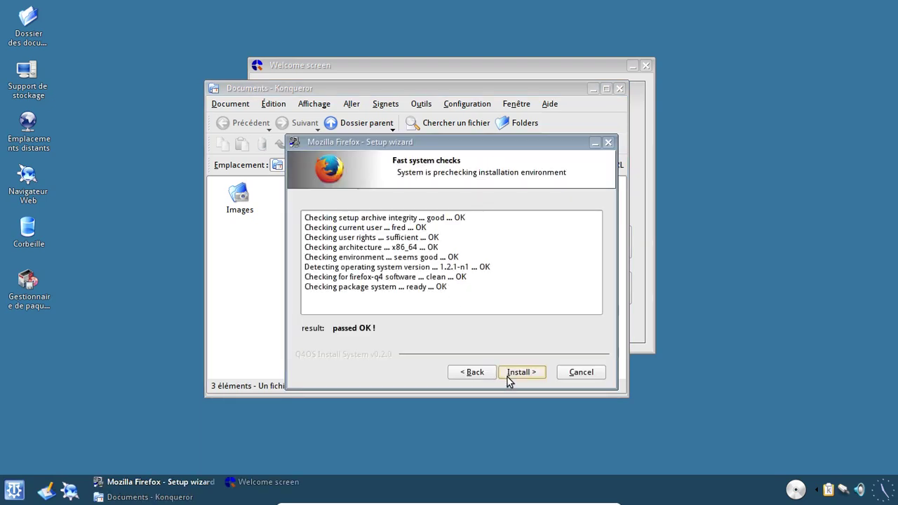
{"action": "left_click", "coordinate": [507, 377]}
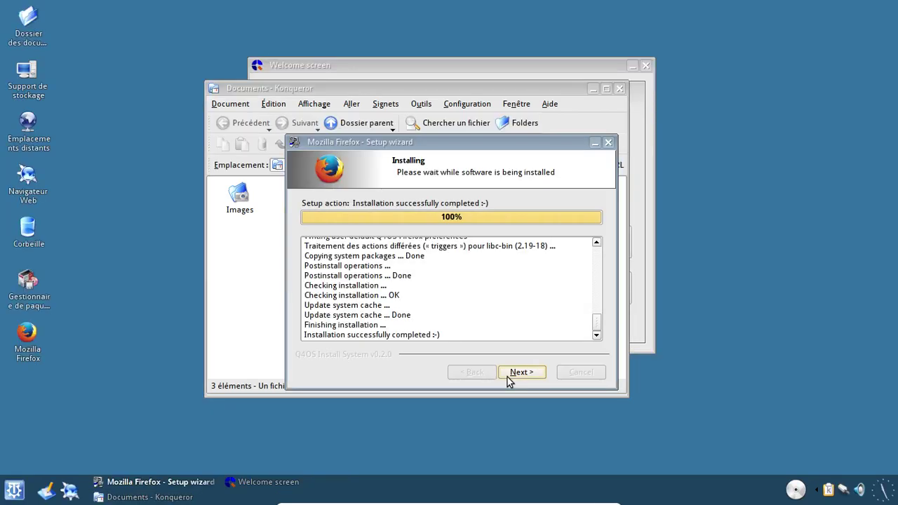
{"action": "left_click", "coordinate": [507, 376]}
- Finish the Firefox setup and launch the browser from its new desktop shortcut
{"action": "left_click", "coordinate": [507, 377]}
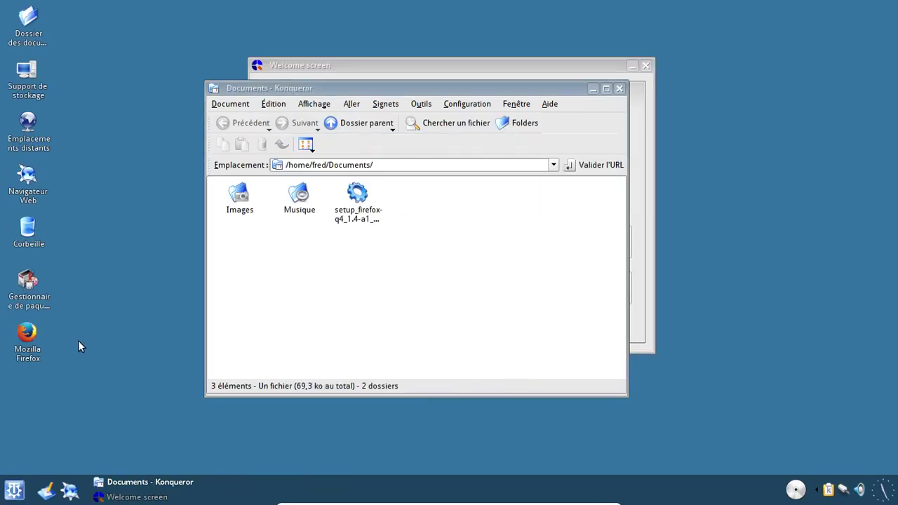
{"action": "left_click", "coordinate": [31, 335]}
{"action": "double_click", "coordinate": [31, 331]}
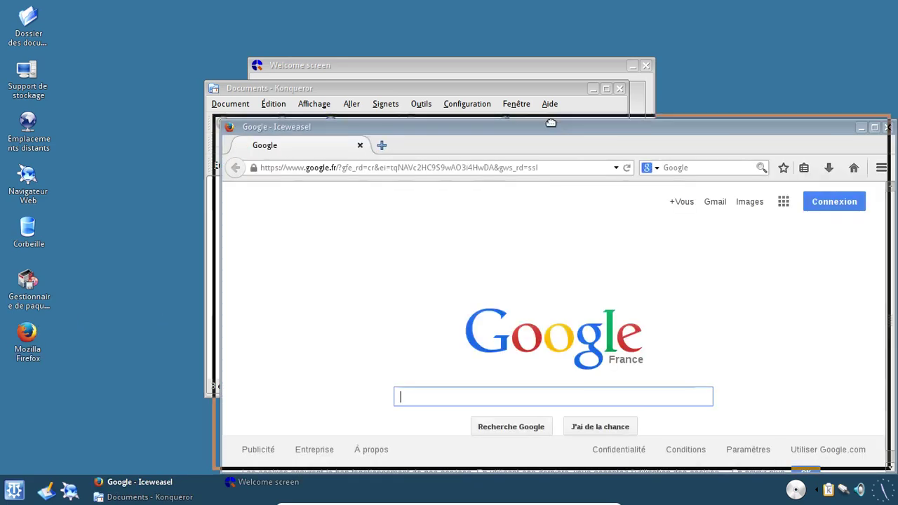
{"action": "left_click_drag", "start_coordinate": [567, 135], "coordinate": [489, 64]}
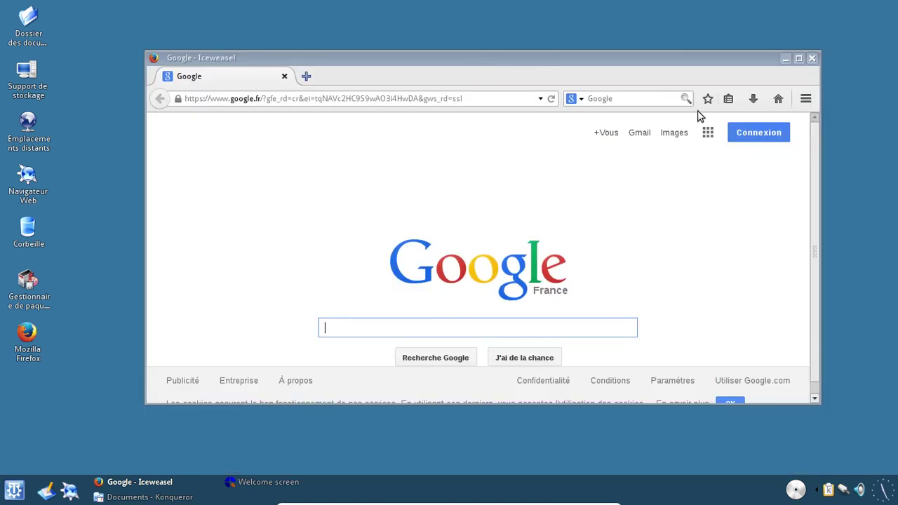
- View the About Iceweasel version info, then close Iceweasel and the Documents window
{"action": "left_click", "coordinate": [806, 98]}
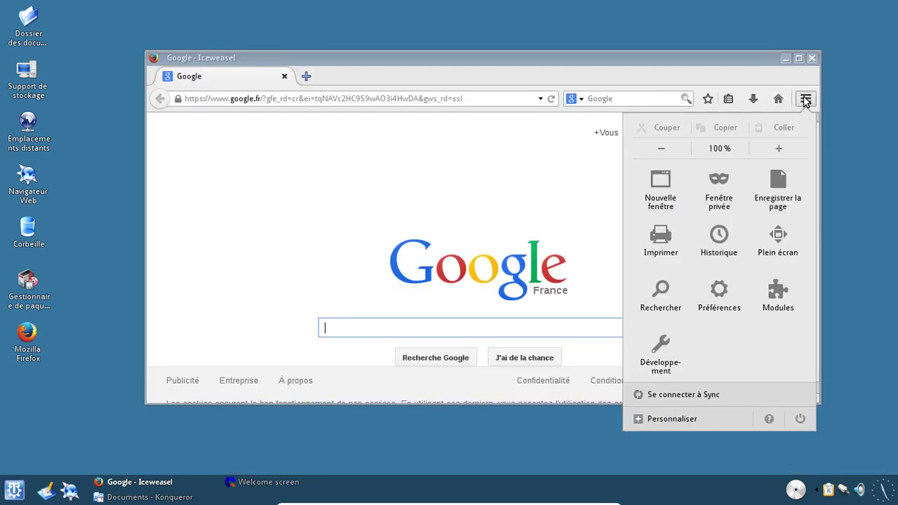
{"action": "left_click", "coordinate": [772, 419]}
{"action": "left_click", "coordinate": [708, 251]}
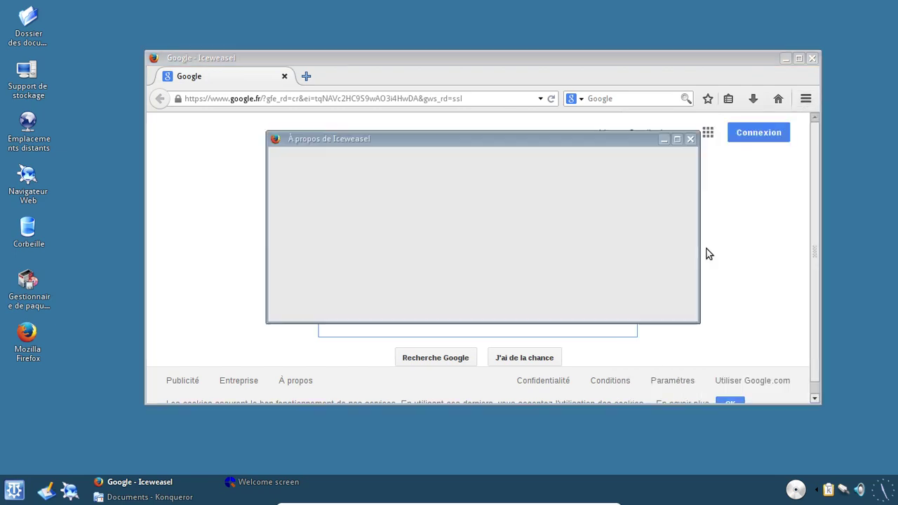
{"action": "left_click", "coordinate": [691, 139]}
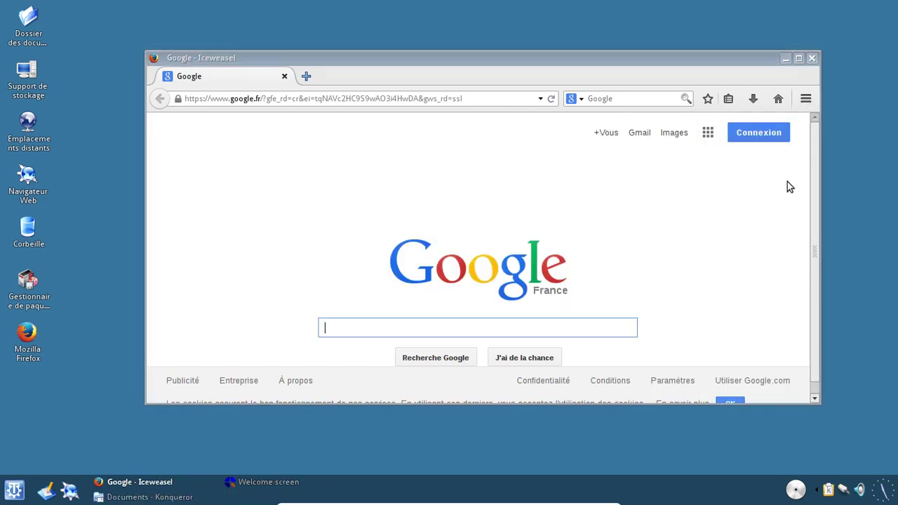
{"action": "left_click", "coordinate": [813, 58]}
{"action": "left_click", "coordinate": [619, 89]}
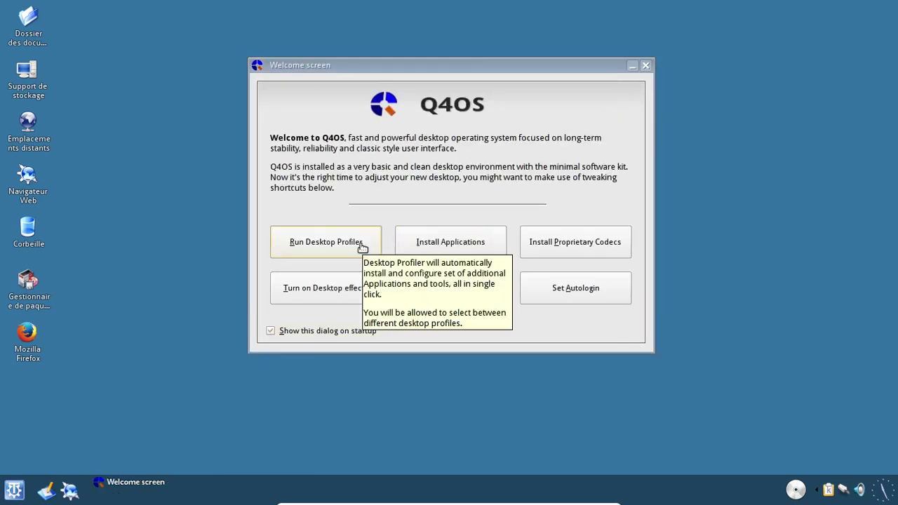
- Install the proprietary codecs (ffmpeg, w64codecs, libavcodec), authorizing with the password in the terminal
{"action": "left_click", "coordinate": [567, 241]}
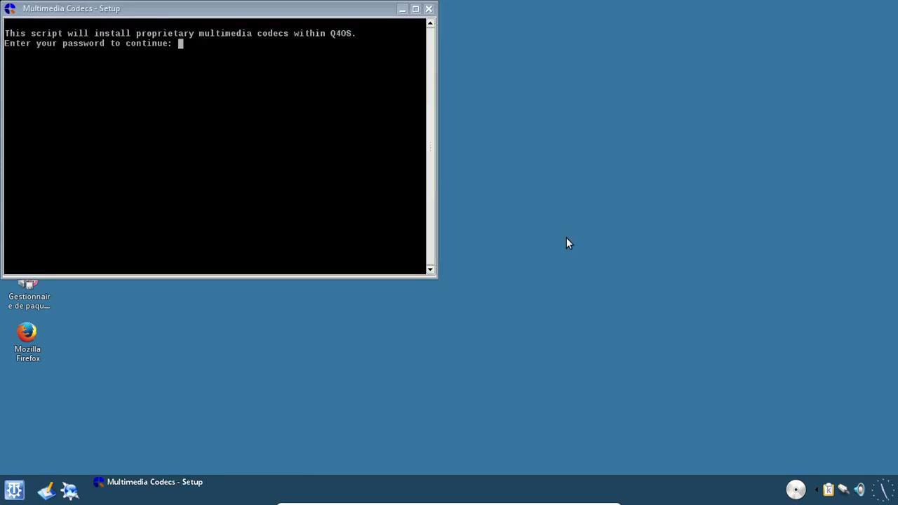
{"action": "key", "text": "Return"}
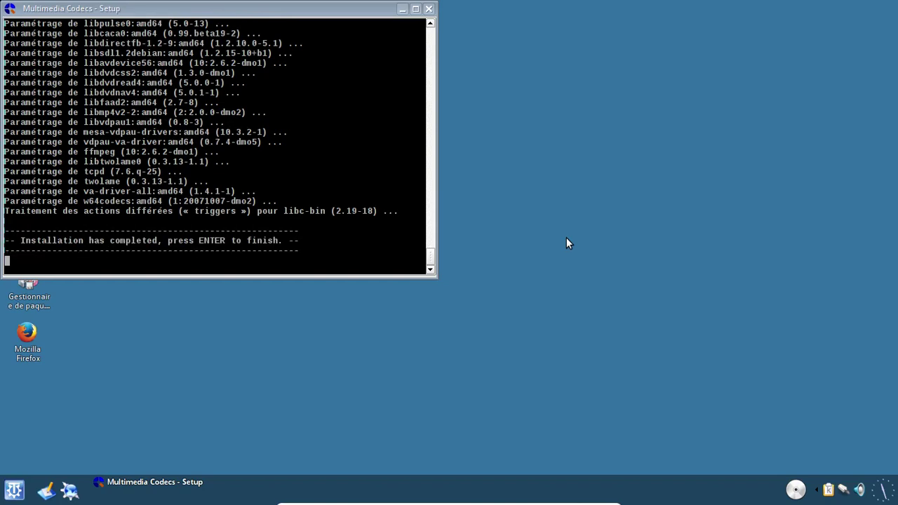
{"action": "key", "text": "Return"}
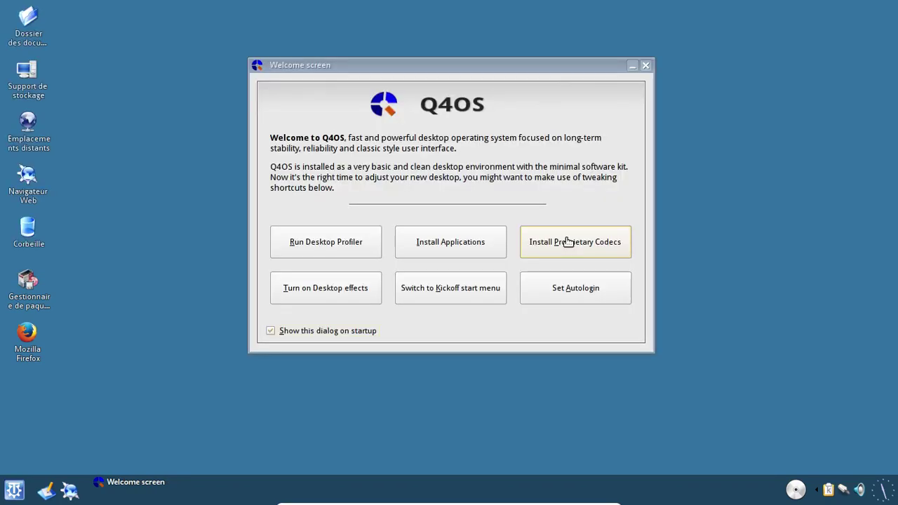
- Launch the Desktop Profiler and start installing the Full featured Desktop profile
{"action": "left_click", "coordinate": [353, 242]}
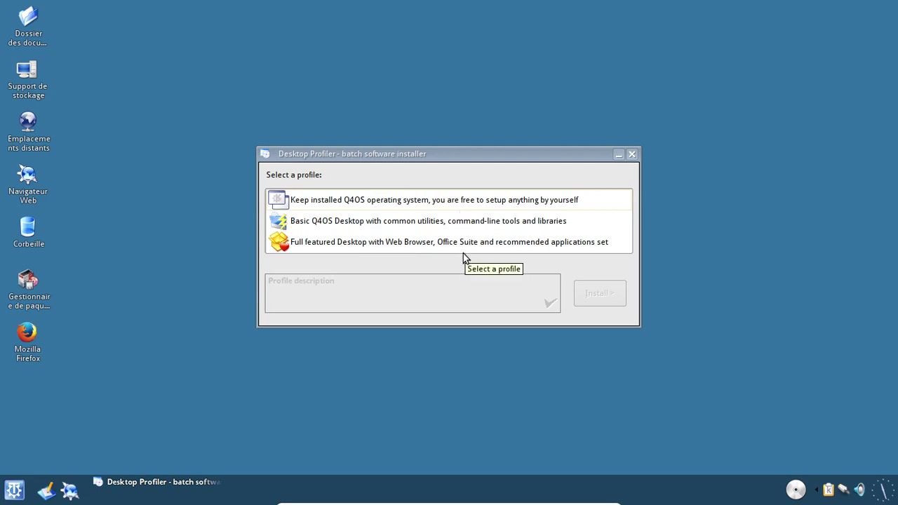
{"action": "left_click", "coordinate": [465, 245]}
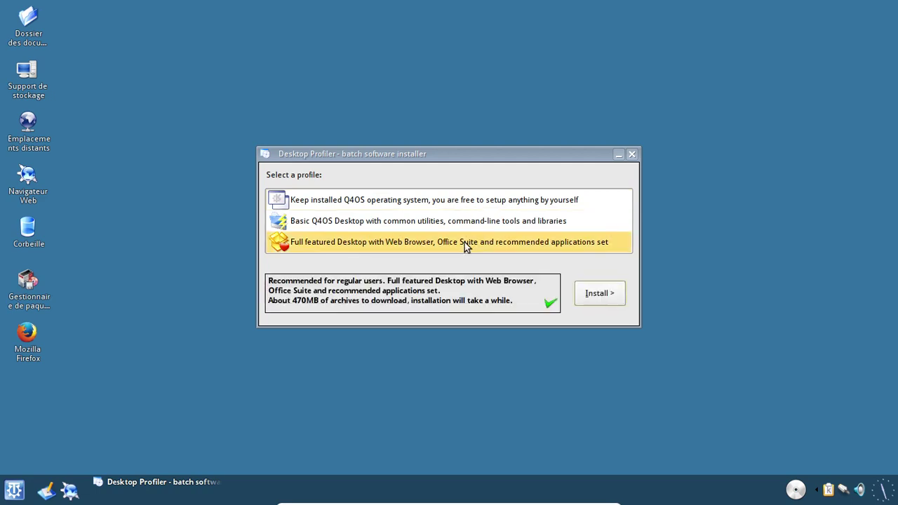
{"action": "left_click", "coordinate": [601, 294]}
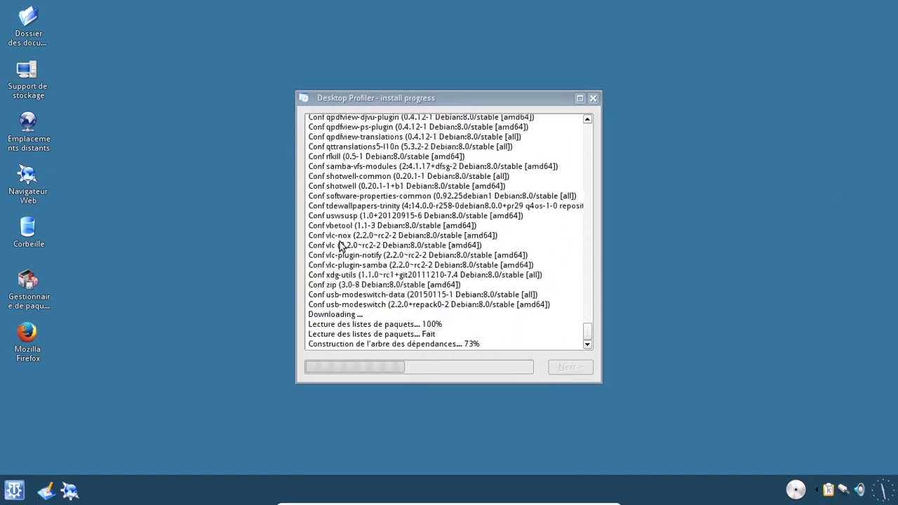
- Load q4os.org in Iceweasel, enlarge the window and scroll through the homepage
{"action": "left_click", "coordinate": [28, 341]}
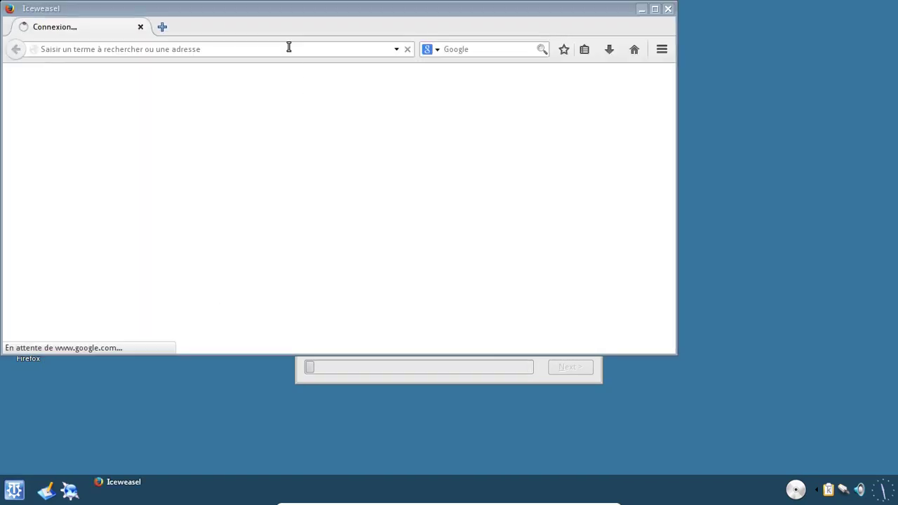
{"action": "left_click", "coordinate": [209, 49]}
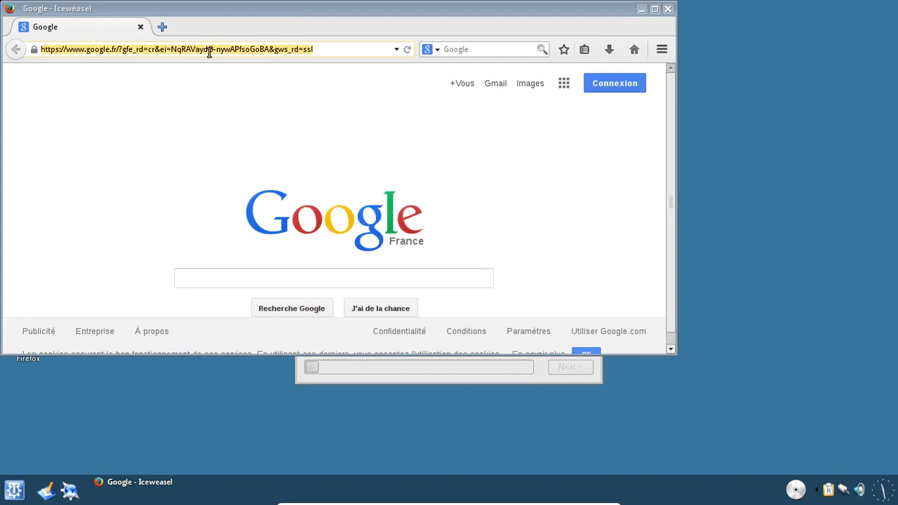
{"action": "type", "text": "q4os.org"}
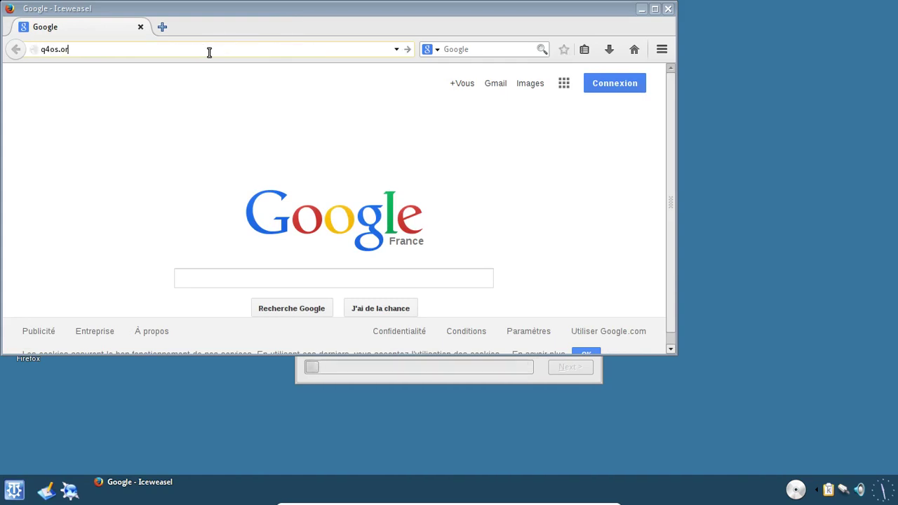
{"action": "key", "text": "Return"}
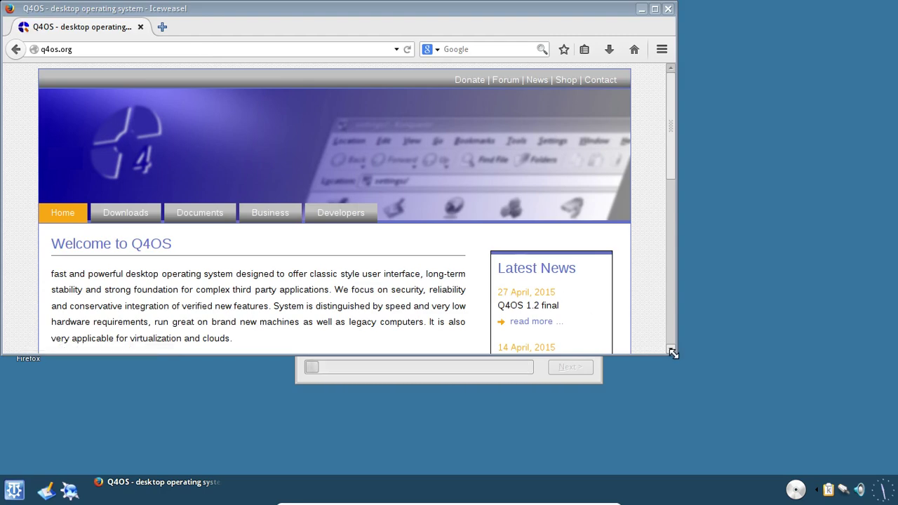
{"action": "left_click_drag", "start_coordinate": [675, 354], "coordinate": [719, 428]}
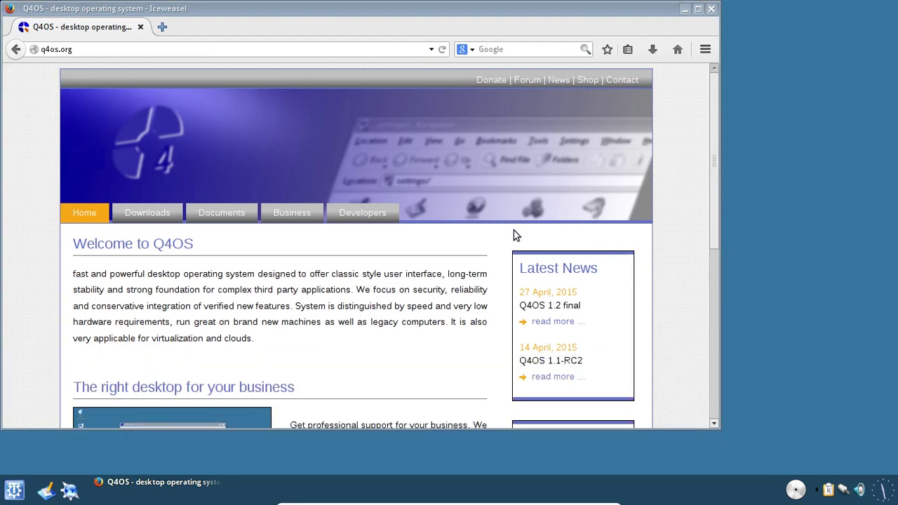
{"action": "scroll", "coordinate": [386, 252], "scroll_direction": "down", "scroll_amount": 3}
{"action": "scroll", "coordinate": [389, 253], "scroll_direction": "down", "scroll_amount": 1}
{"action": "scroll", "coordinate": [397, 246], "scroll_direction": "down", "scroll_amount": 2}
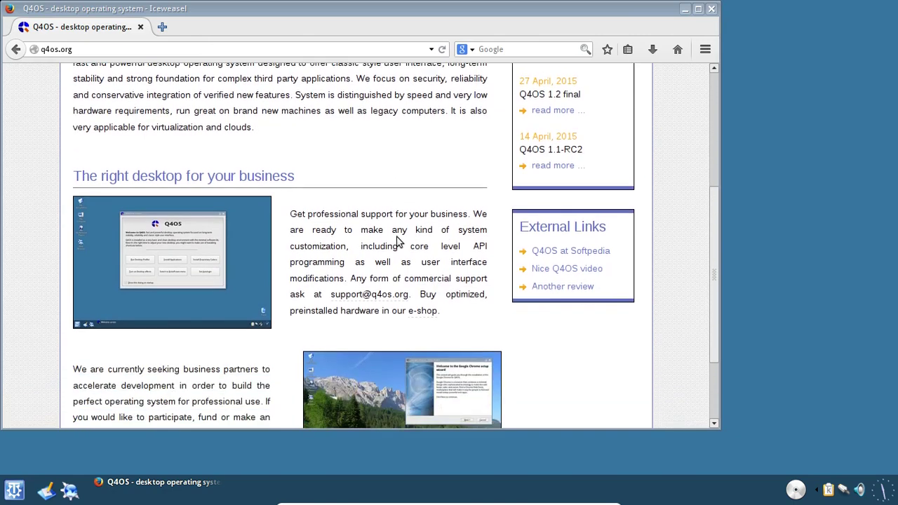
{"action": "scroll", "coordinate": [613, 386], "scroll_direction": "down", "scroll_amount": 2}
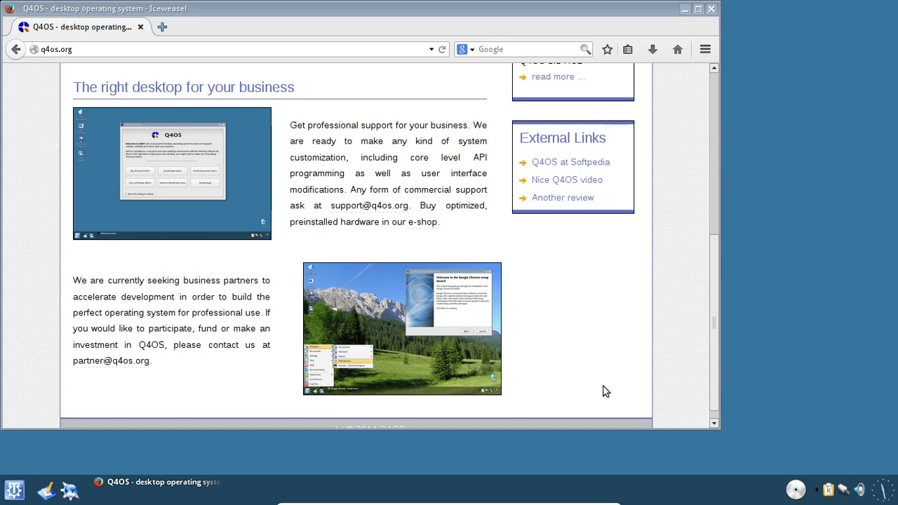
{"action": "scroll", "coordinate": [606, 391], "scroll_direction": "up", "scroll_amount": 2}
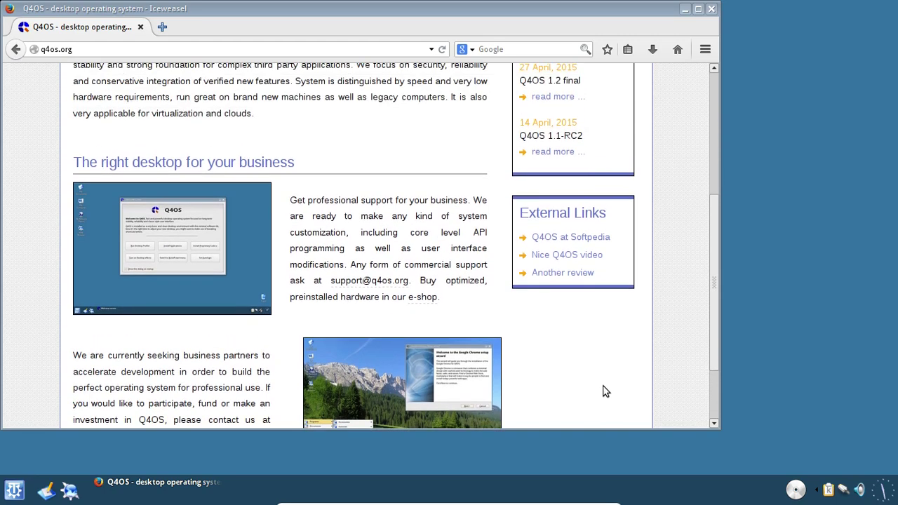
{"action": "scroll", "coordinate": [606, 391], "scroll_direction": "up", "scroll_amount": 2}
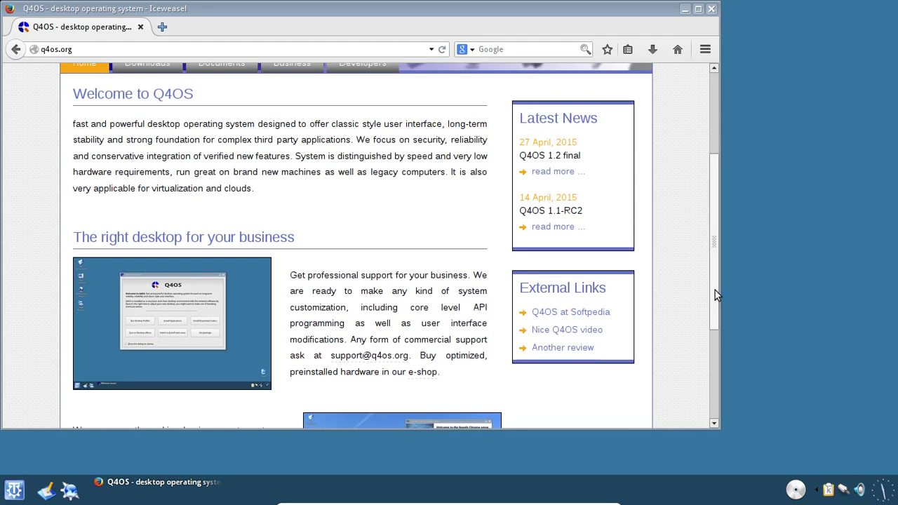
{"action": "scroll", "coordinate": [685, 265], "scroll_direction": "up", "scroll_amount": 2}
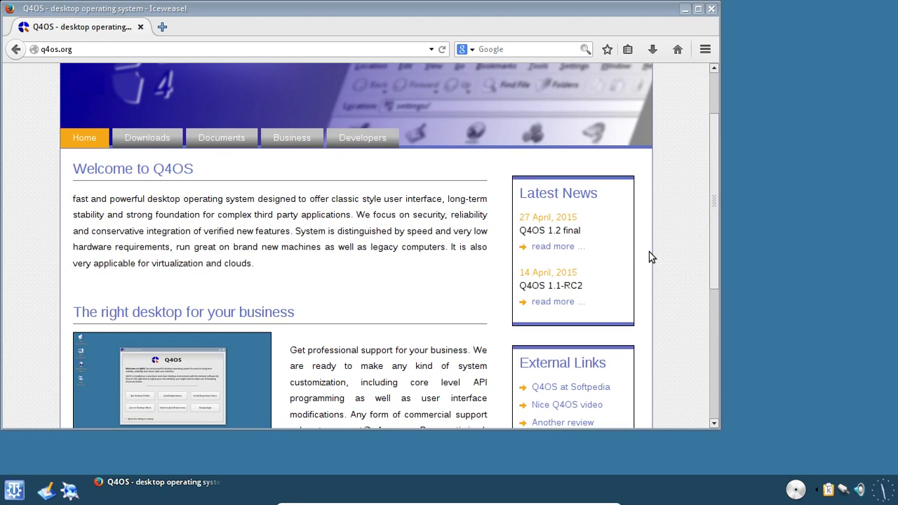
- Look over the Q4OS Downloads page, then close Iceweasel
{"action": "left_click", "coordinate": [171, 139]}
{"action": "scroll", "coordinate": [365, 284], "scroll_direction": "down", "scroll_amount": 4}
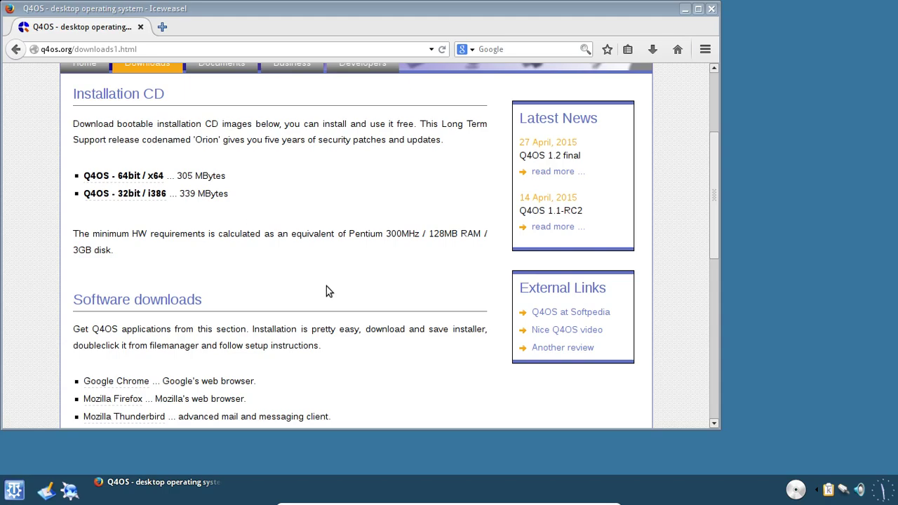
{"action": "scroll", "coordinate": [327, 287], "scroll_direction": "down", "scroll_amount": 4}
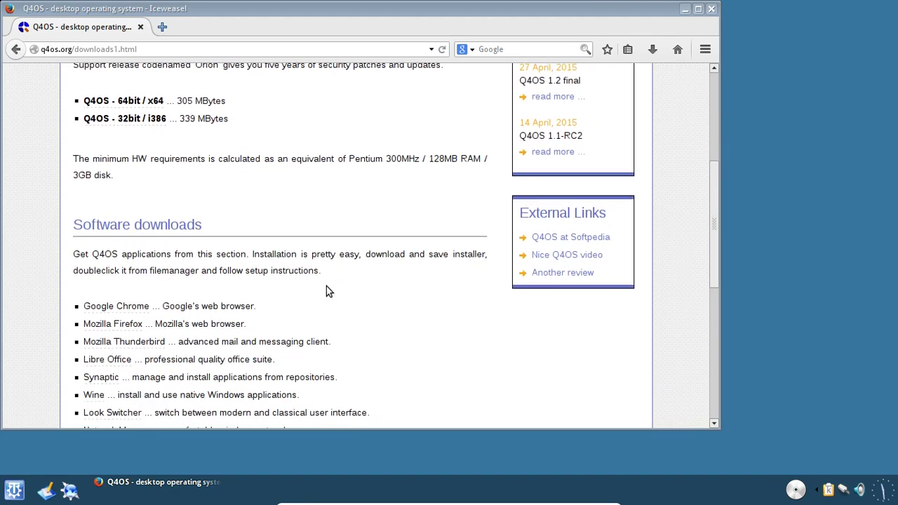
{"action": "scroll", "coordinate": [326, 288], "scroll_direction": "down", "scroll_amount": 6}
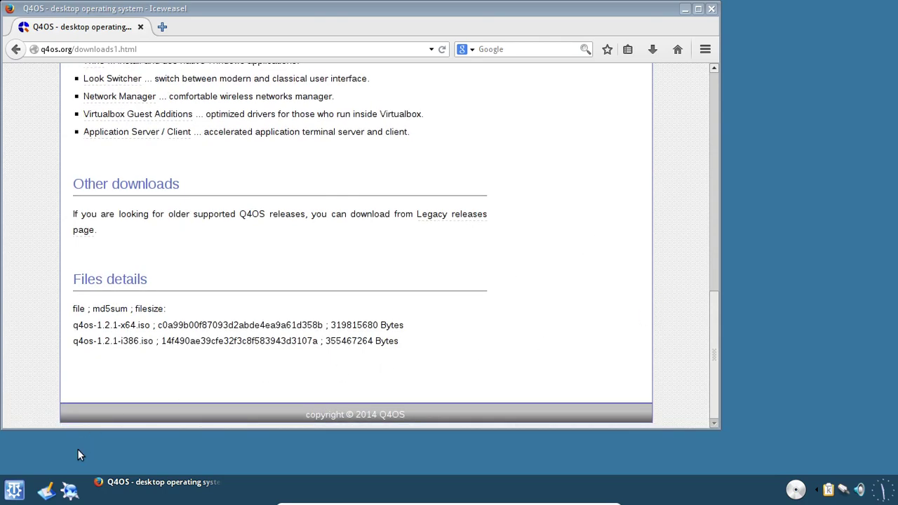
{"action": "left_click", "coordinate": [711, 9]}
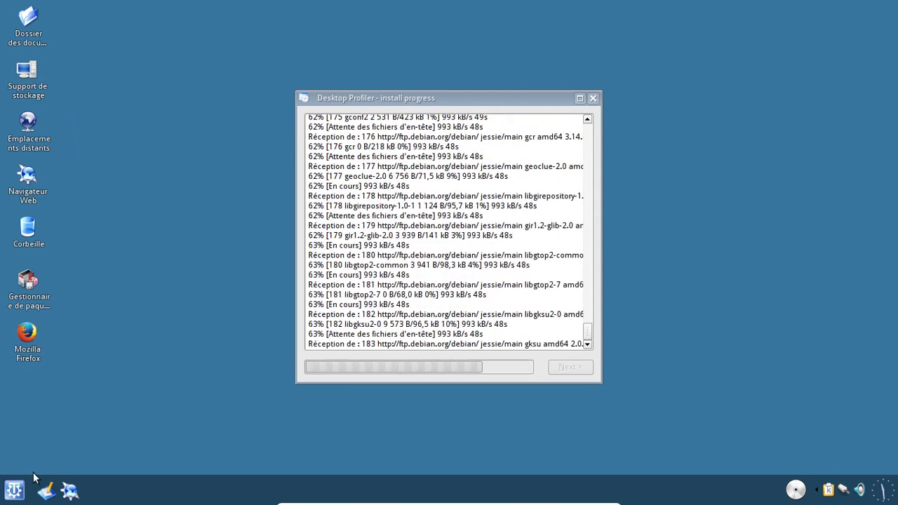
- Launch Konsole - Terminal from the K menu's Programs > Accessoires > Système
{"action": "left_click", "coordinate": [20, 491]}
{"action": "mouse_move", "coordinate": [86, 325]}
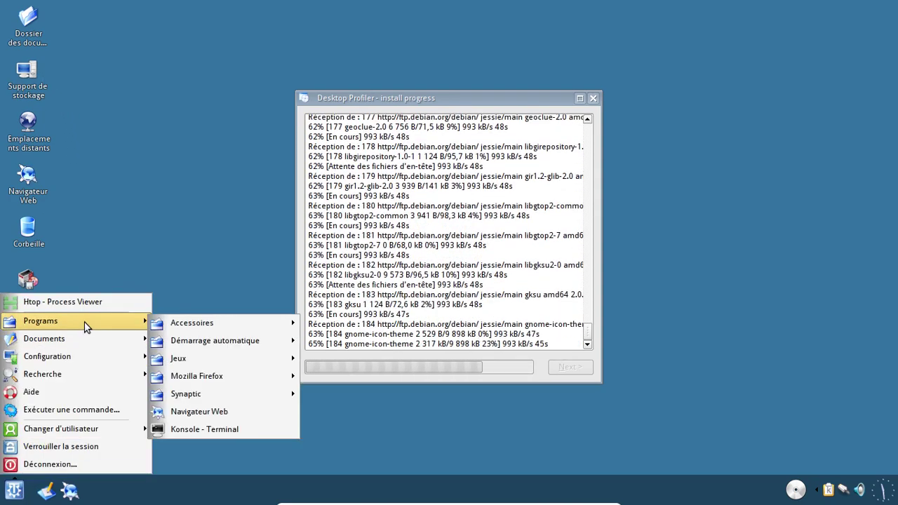
{"action": "mouse_move", "coordinate": [218, 323]}
{"action": "mouse_move", "coordinate": [334, 360]}
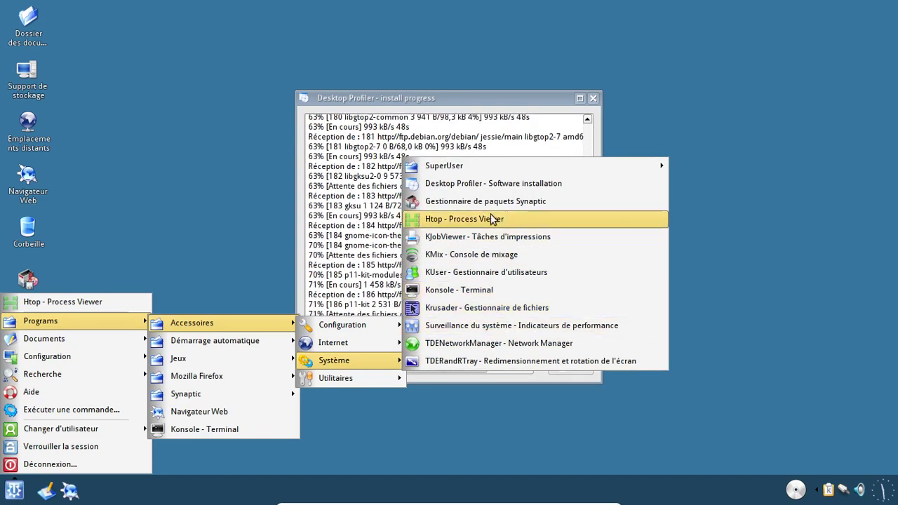
{"action": "mouse_move", "coordinate": [485, 171]}
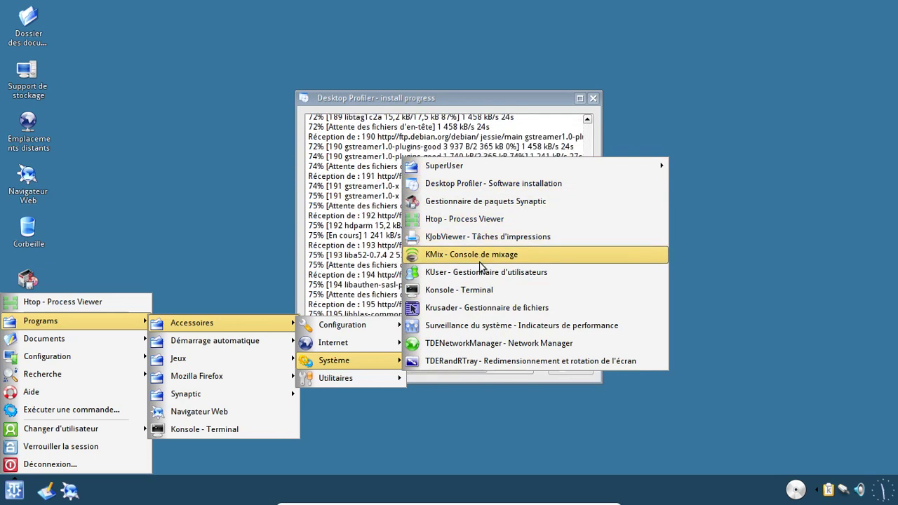
{"action": "mouse_move", "coordinate": [368, 324]}
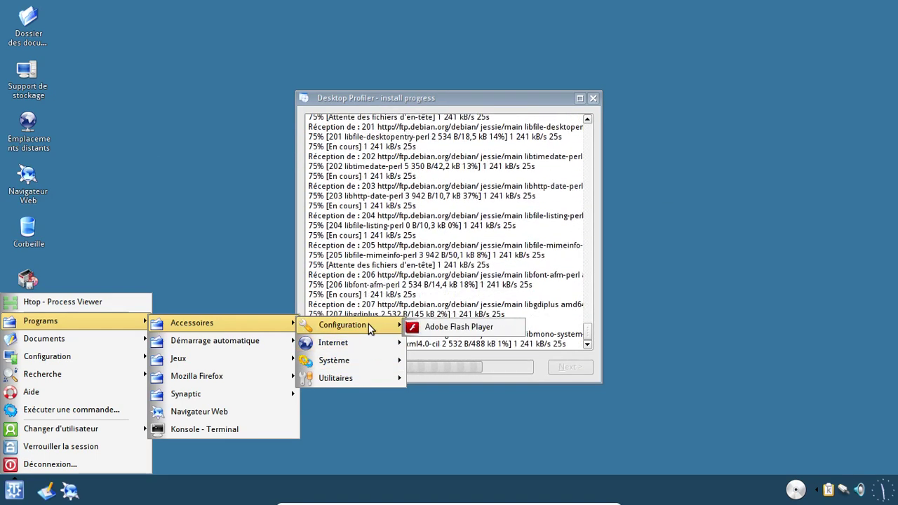
{"action": "mouse_move", "coordinate": [353, 377]}
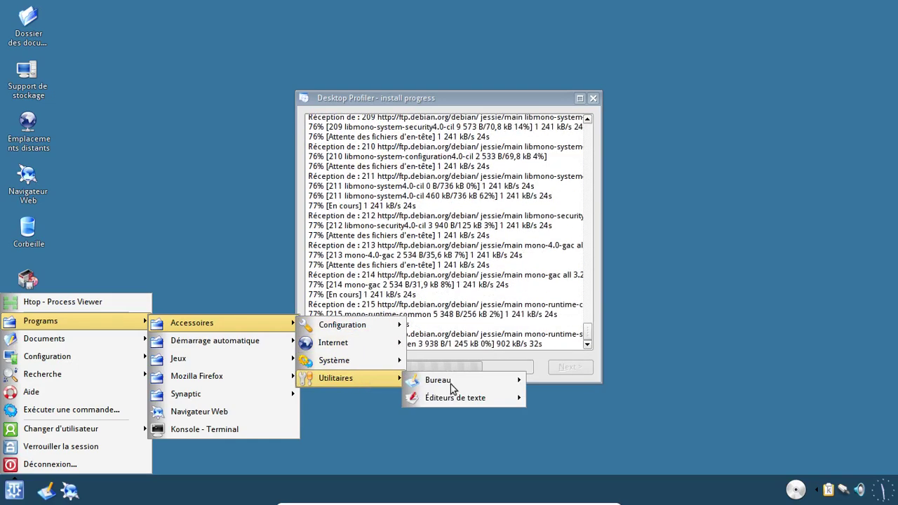
{"action": "mouse_move", "coordinate": [253, 375]}
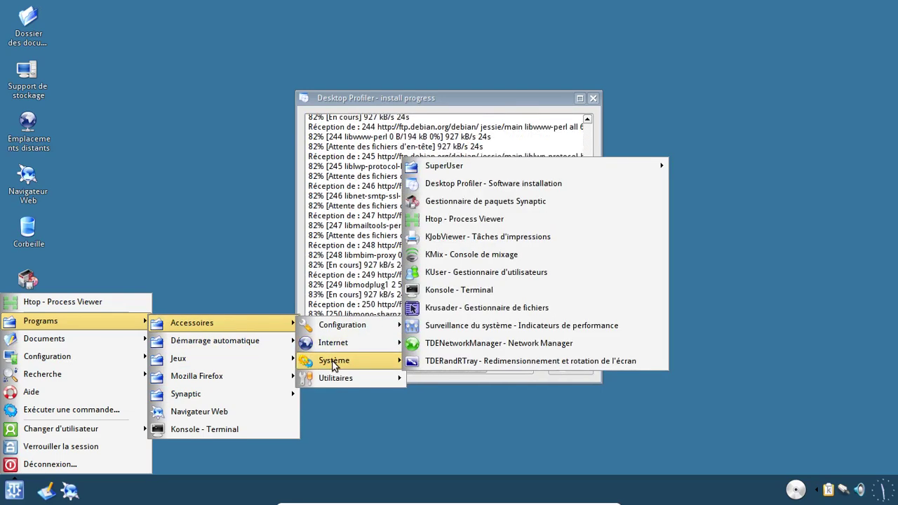
{"action": "left_click", "coordinate": [472, 297]}
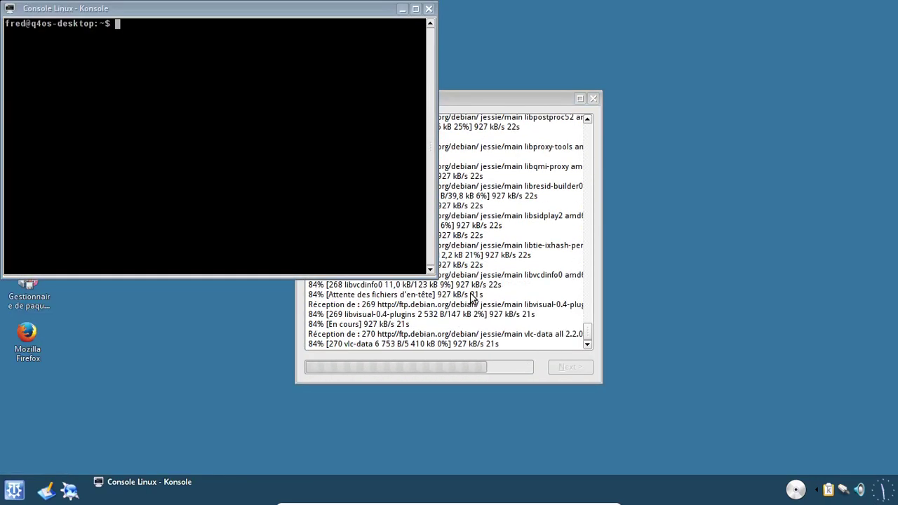
- Run df -h to show filesystem usage (root 122G, 2% used), then close Konsole
{"action": "type", "text": "df -h"}
{"action": "key", "text": "Return"}
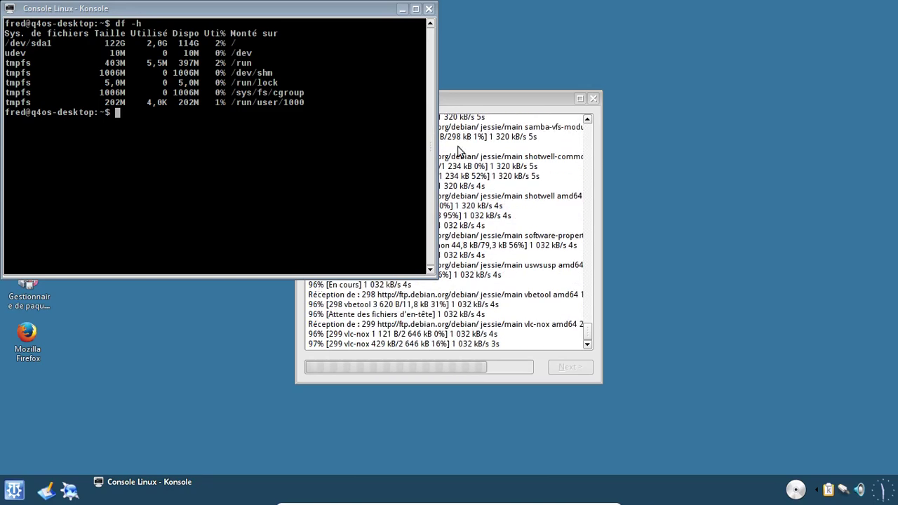
{"action": "left_click", "coordinate": [428, 9]}
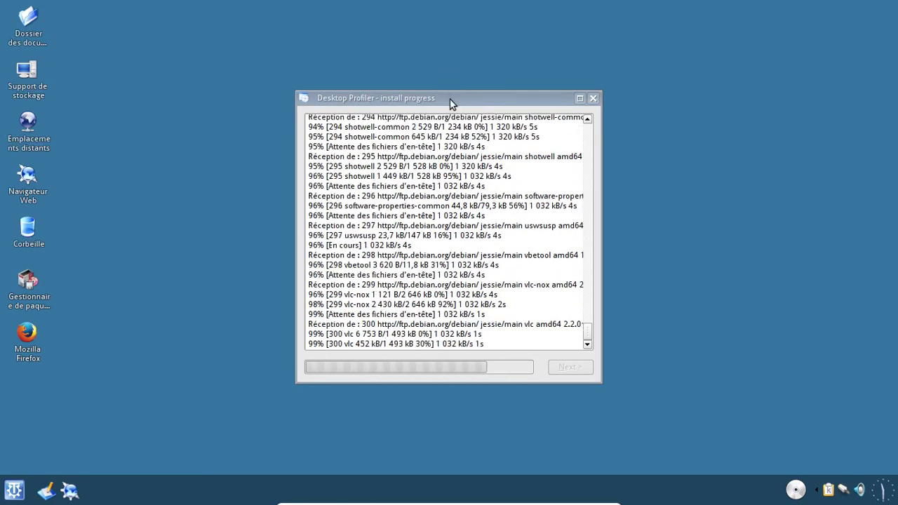
- Move the install progress window up and left, then briefly show the tray calendar
{"action": "left_click_drag", "start_coordinate": [450, 99], "coordinate": [411, 71]}
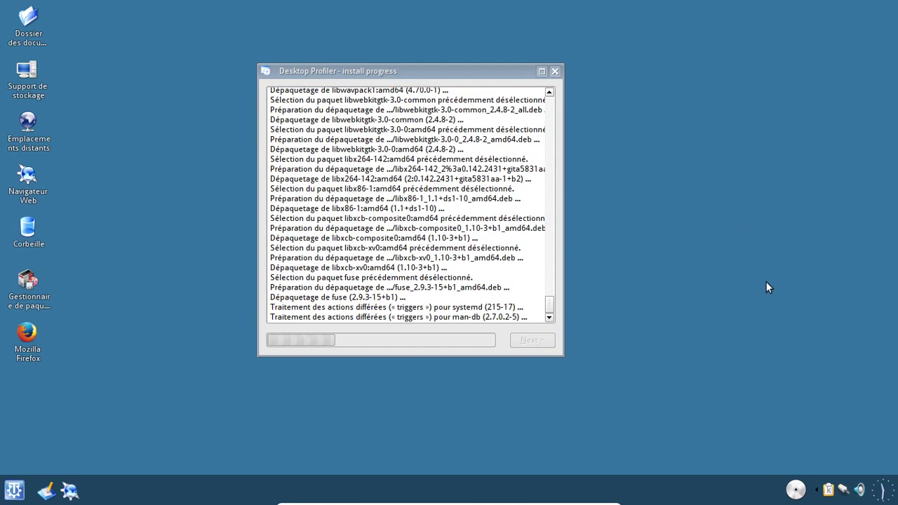
{"action": "left_click", "coordinate": [882, 494]}
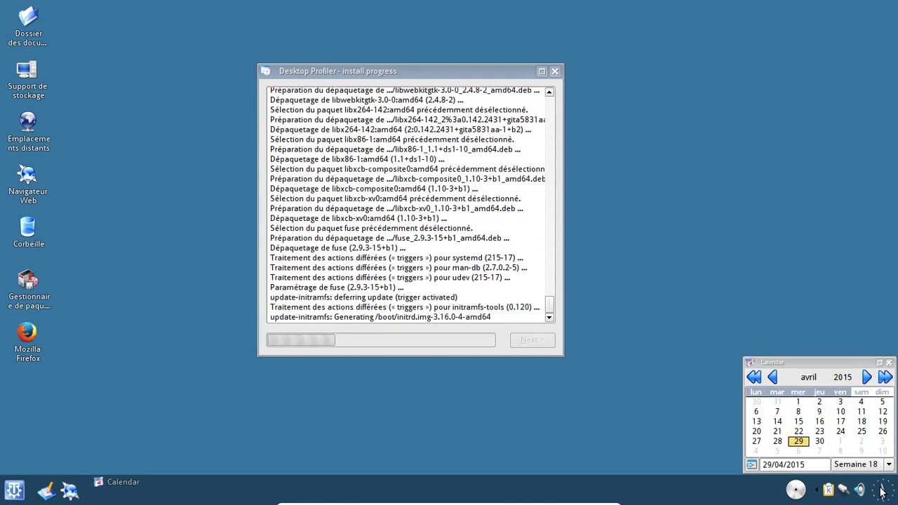
{"action": "left_click", "coordinate": [882, 493]}
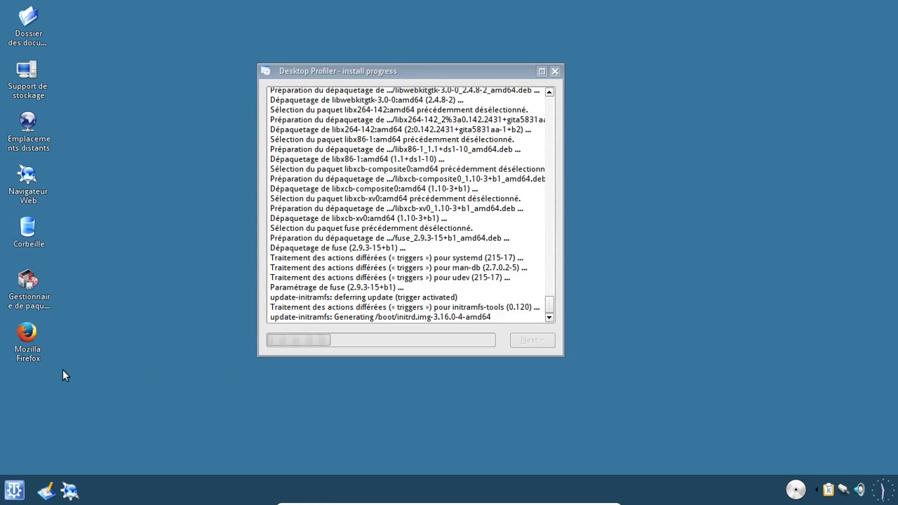
- Open Iceweasel and reach trinitydesktop.org through a Google search for 'trinity desktop'
{"action": "left_click", "coordinate": [28, 342]}
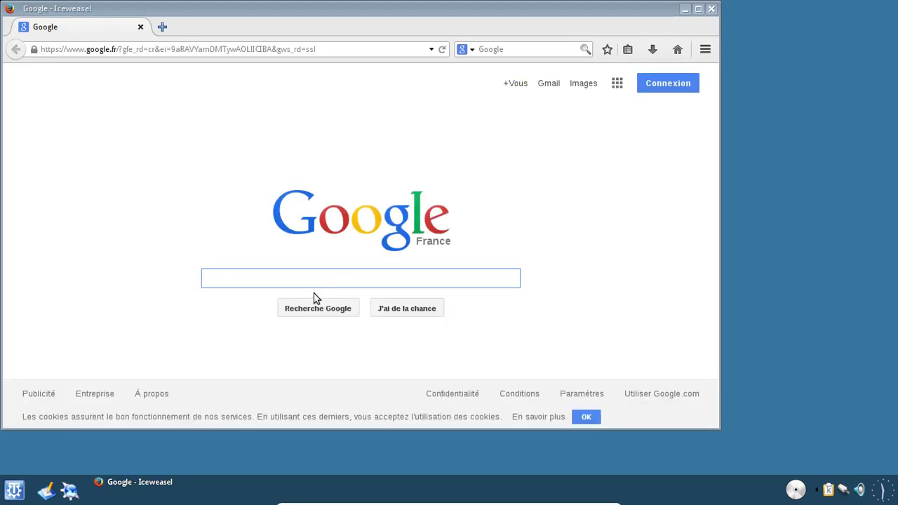
{"action": "left_click", "coordinate": [301, 277]}
{"action": "type", "text": "trini"}
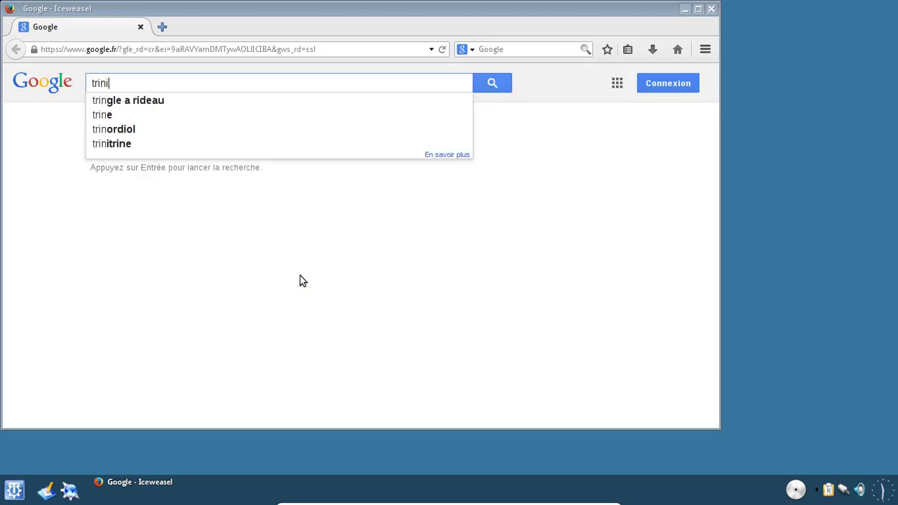
{"action": "type", "text": "ty desktop"}
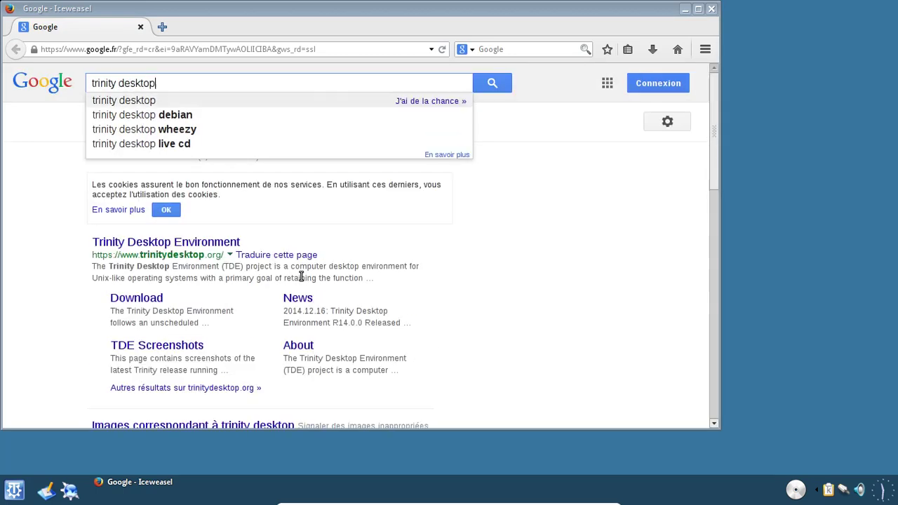
{"action": "left_click", "coordinate": [184, 243]}
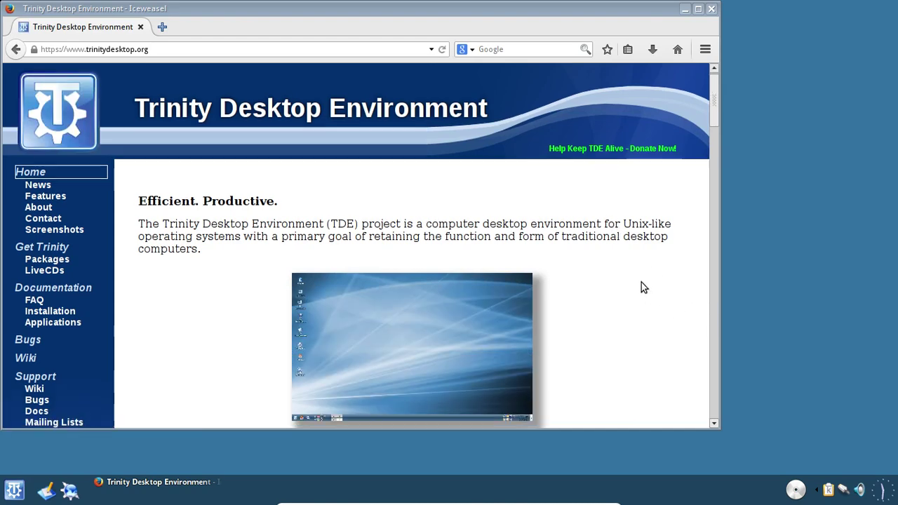
- Scroll down the Trinity homepage and back up to its top banner
{"action": "scroll", "coordinate": [641, 282], "scroll_direction": "down", "scroll_amount": 5}
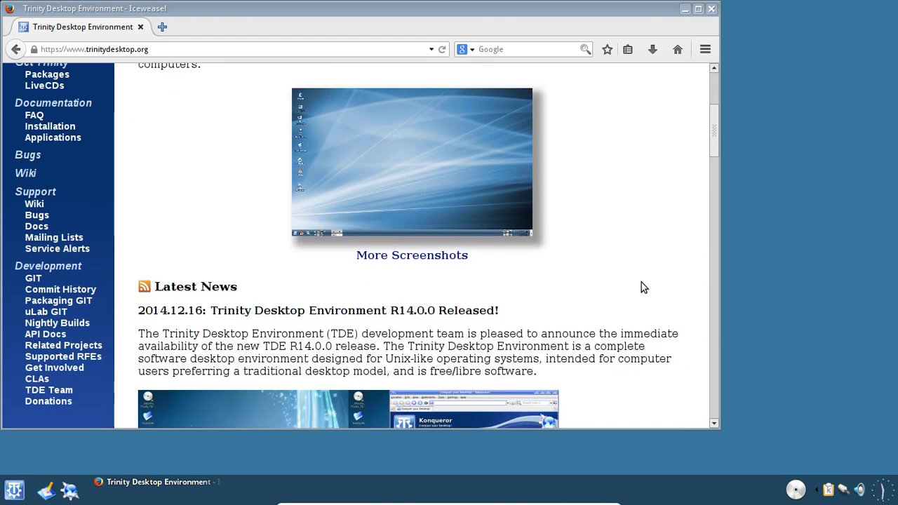
{"action": "scroll", "coordinate": [641, 283], "scroll_direction": "down", "scroll_amount": 4}
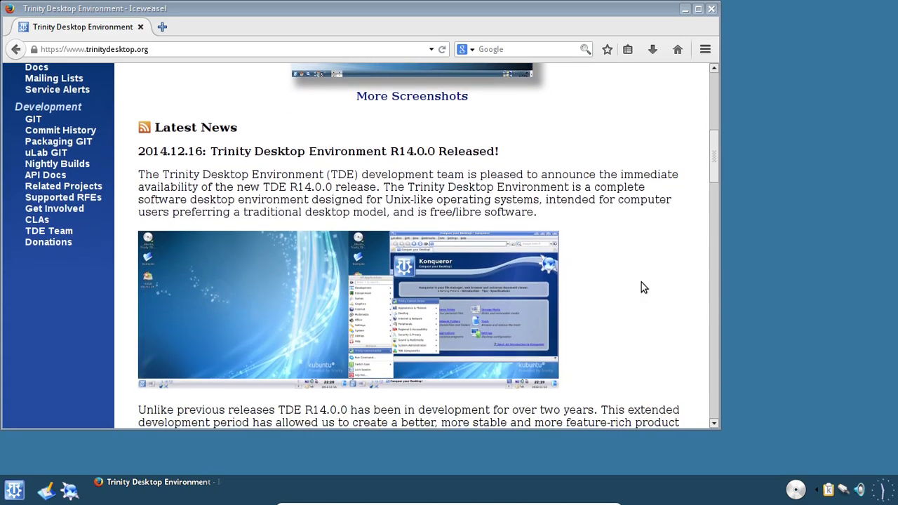
{"action": "scroll", "coordinate": [642, 282], "scroll_direction": "down", "scroll_amount": 1}
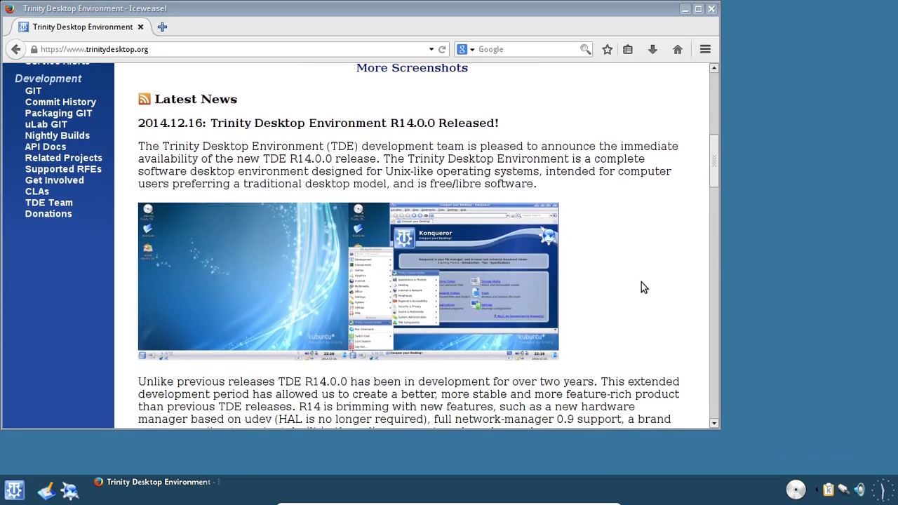
{"action": "scroll", "coordinate": [641, 282], "scroll_direction": "down", "scroll_amount": 2}
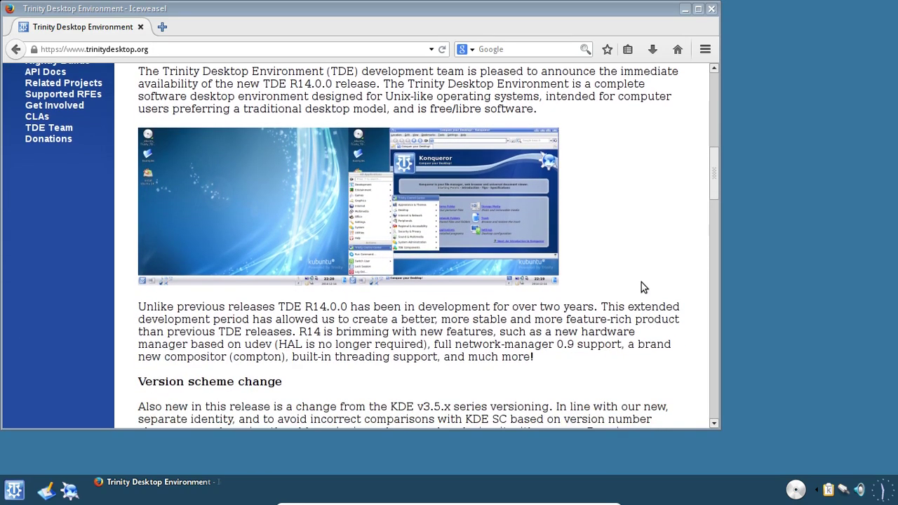
{"action": "scroll", "coordinate": [641, 282], "scroll_direction": "down", "scroll_amount": 2}
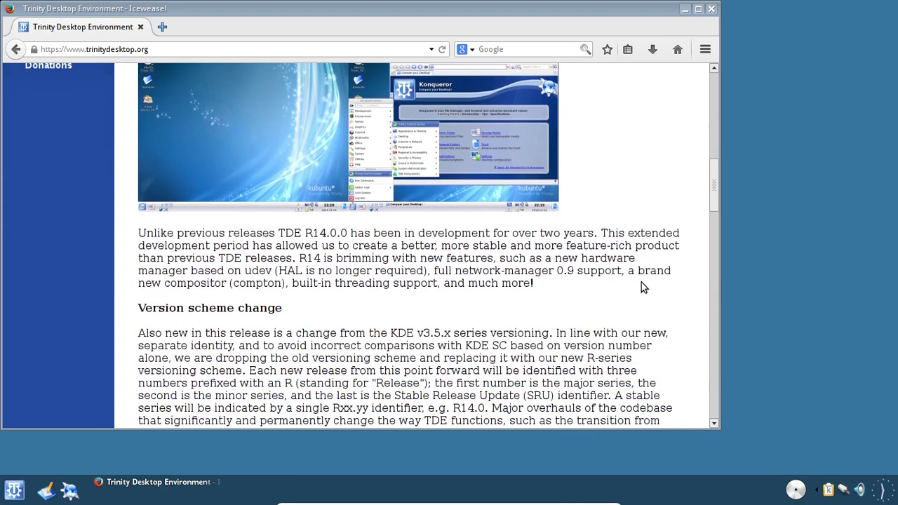
{"action": "scroll", "coordinate": [642, 282], "scroll_direction": "up", "scroll_amount": 9}
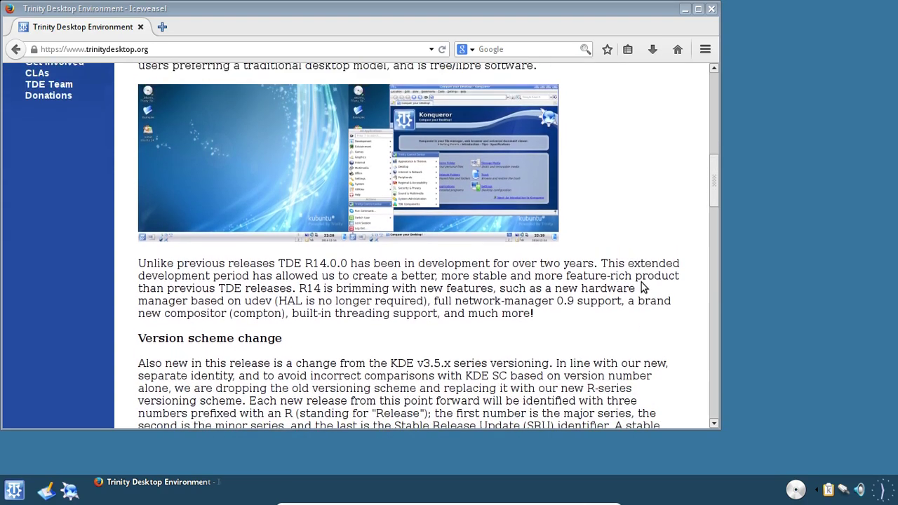
{"action": "scroll", "coordinate": [641, 282], "scroll_direction": "up", "scroll_amount": 3}
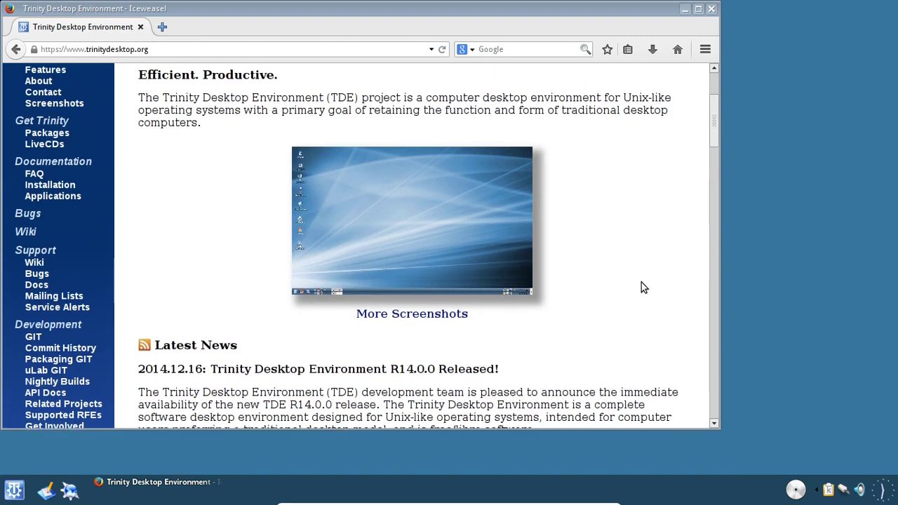
{"action": "scroll", "coordinate": [641, 288], "scroll_direction": "up", "scroll_amount": 2}
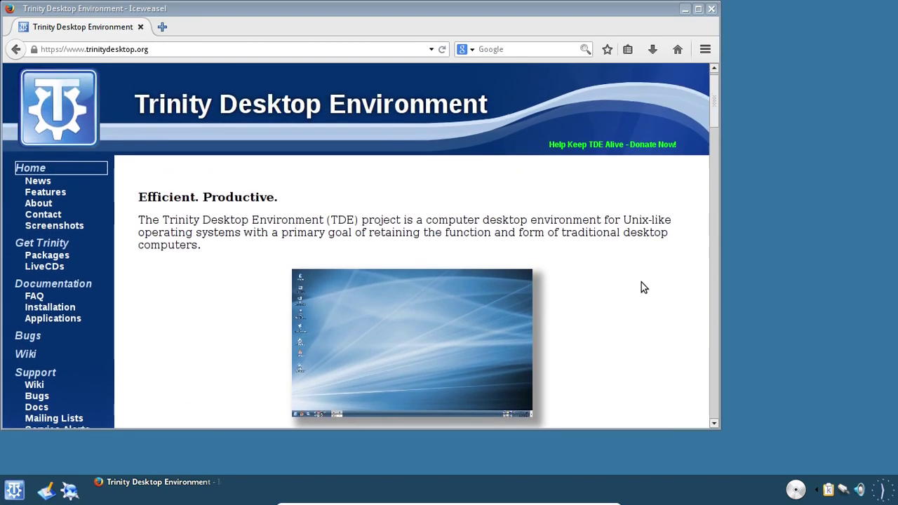
- Search Google for 'kde 4.0 release date' from the search bar, then close Iceweasel
{"action": "left_click", "coordinate": [510, 50]}
{"action": "type", "text": "kde"}
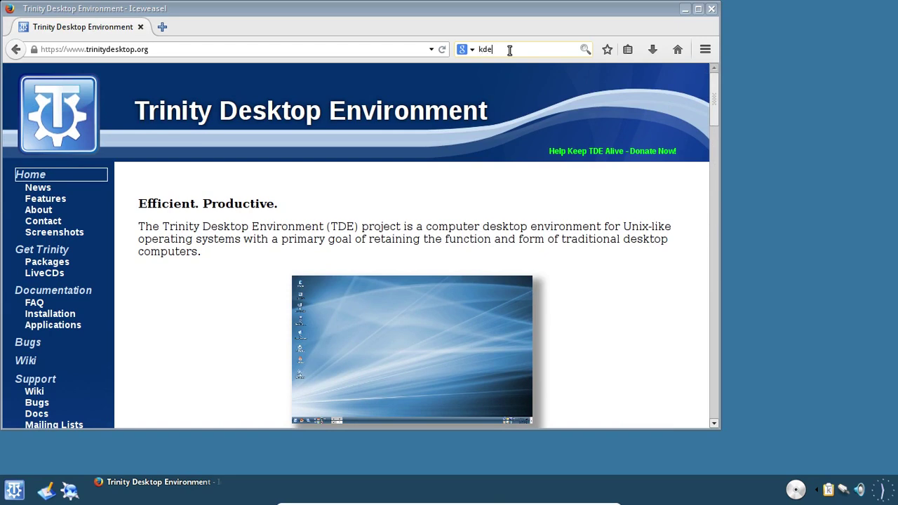
{"action": "type", "text": " 4.0"}
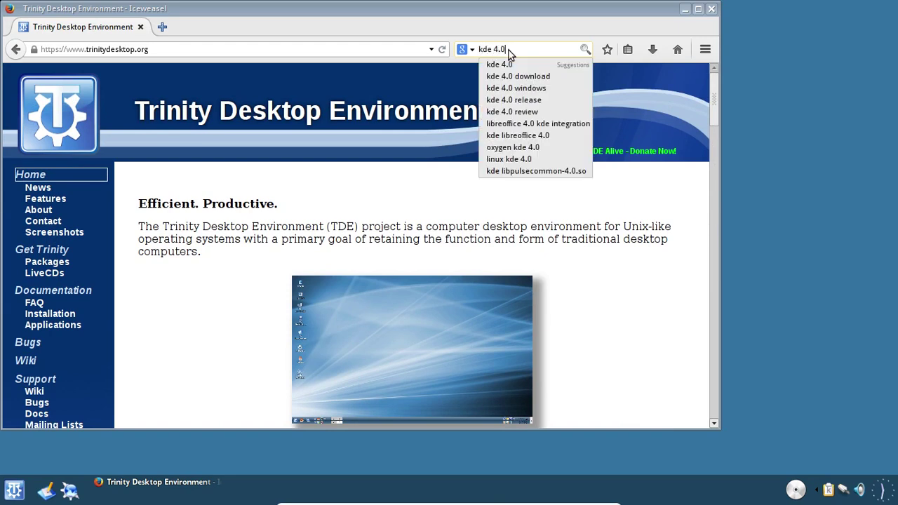
{"action": "key", "text": "Down"}
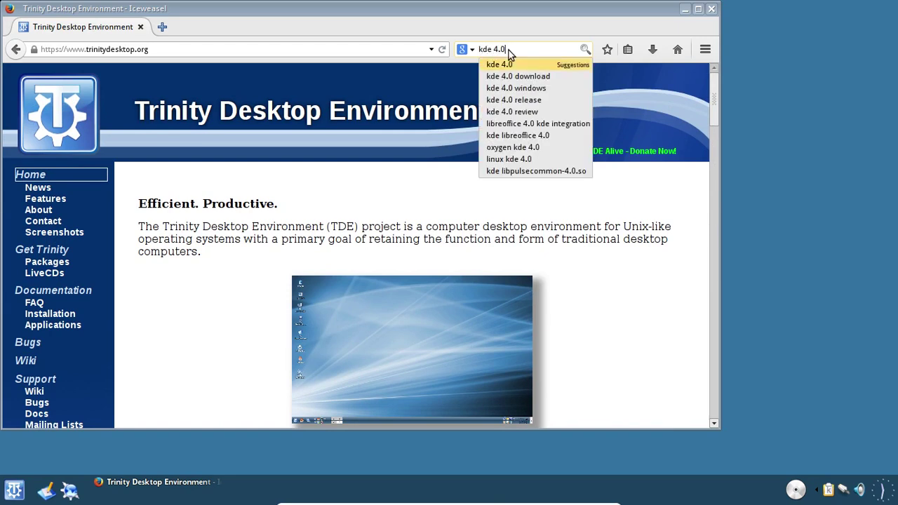
{"action": "key", "text": "BackSpace"}
{"action": "key", "text": "BackSpace"}
{"action": "key", "text": "BackSpace"}
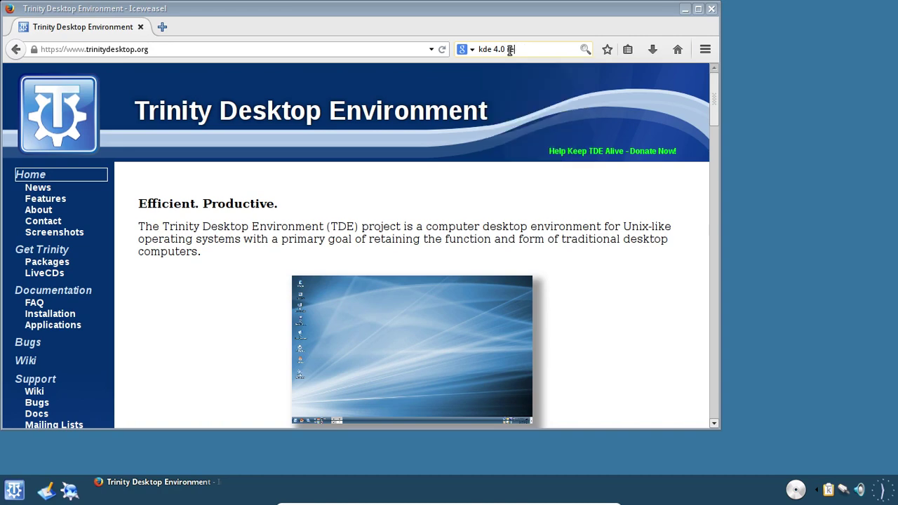
{"action": "key", "text": "Return"}
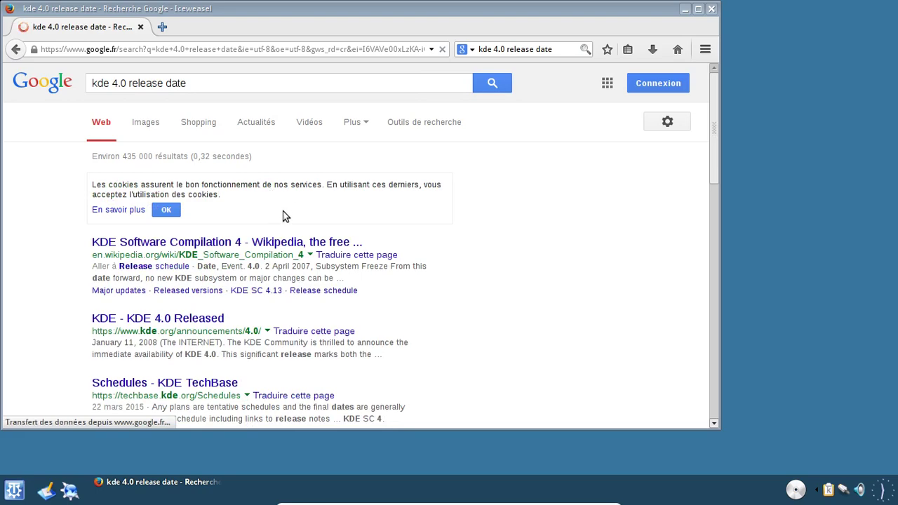
{"action": "left_click", "coordinate": [710, 9]}
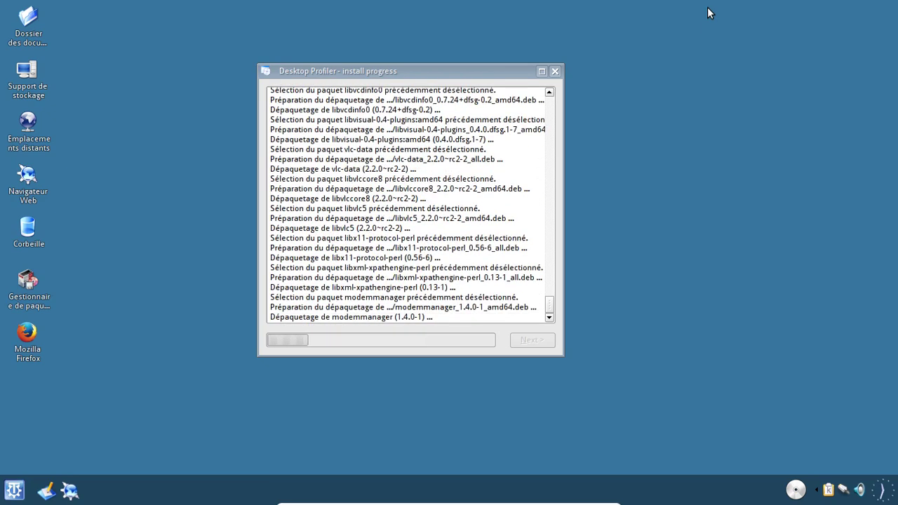
{"action": "left_click", "coordinate": [20, 495]}
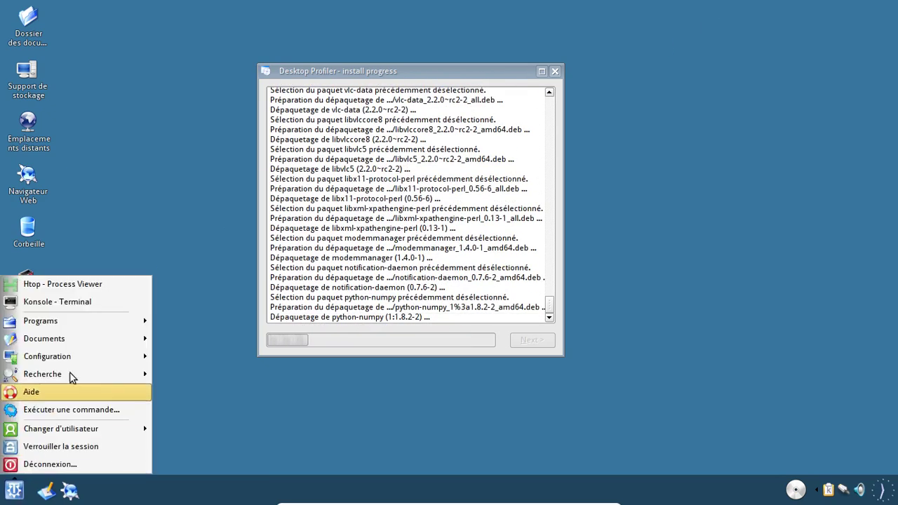
{"action": "mouse_move", "coordinate": [86, 320]}
{"action": "mouse_move", "coordinate": [197, 330]}
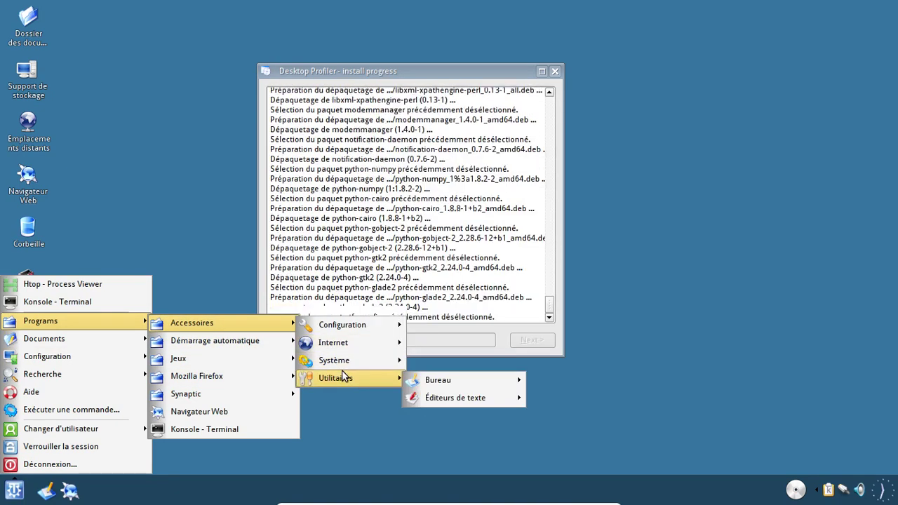
{"action": "mouse_move", "coordinate": [347, 332]}
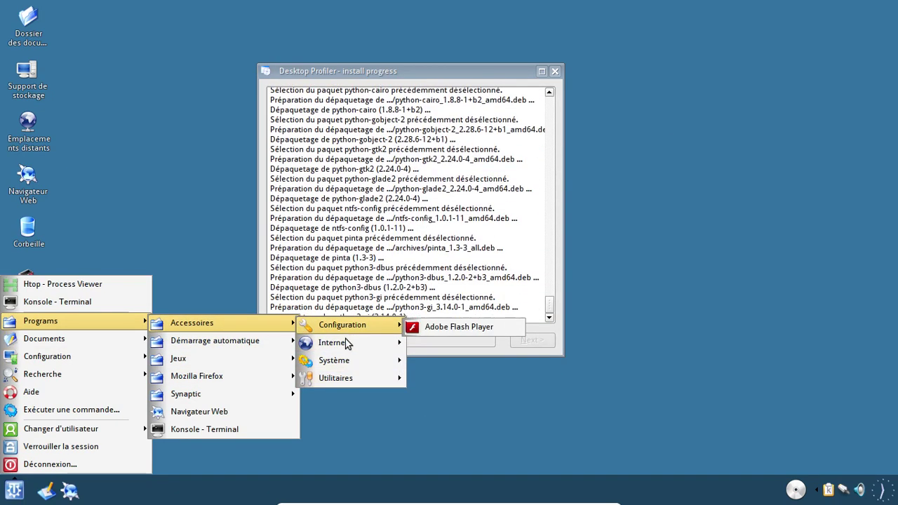
{"action": "mouse_move", "coordinate": [341, 360]}
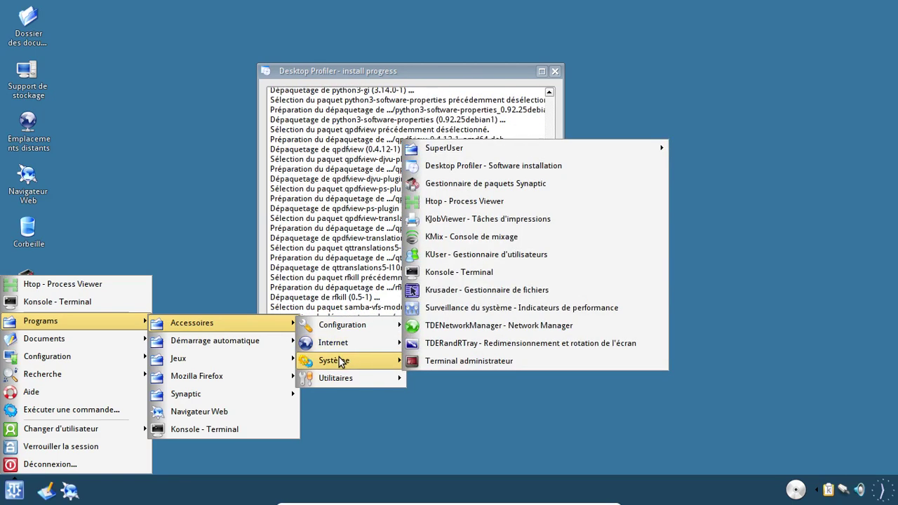
{"action": "mouse_move", "coordinate": [336, 377]}
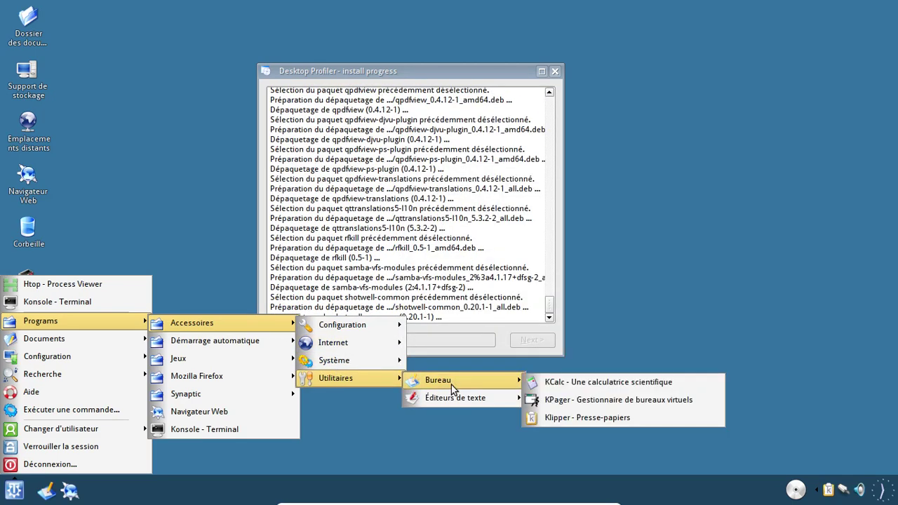
{"action": "mouse_move", "coordinate": [454, 393]}
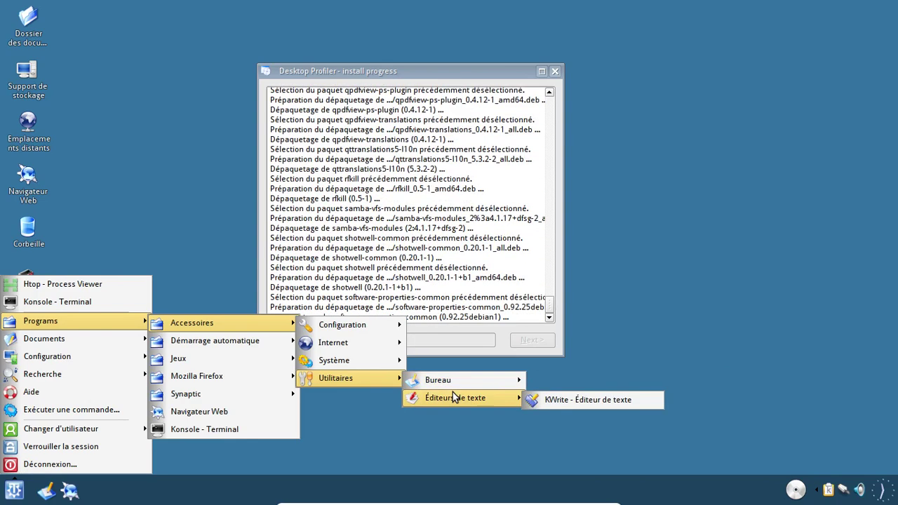
{"action": "mouse_move", "coordinate": [268, 386]}
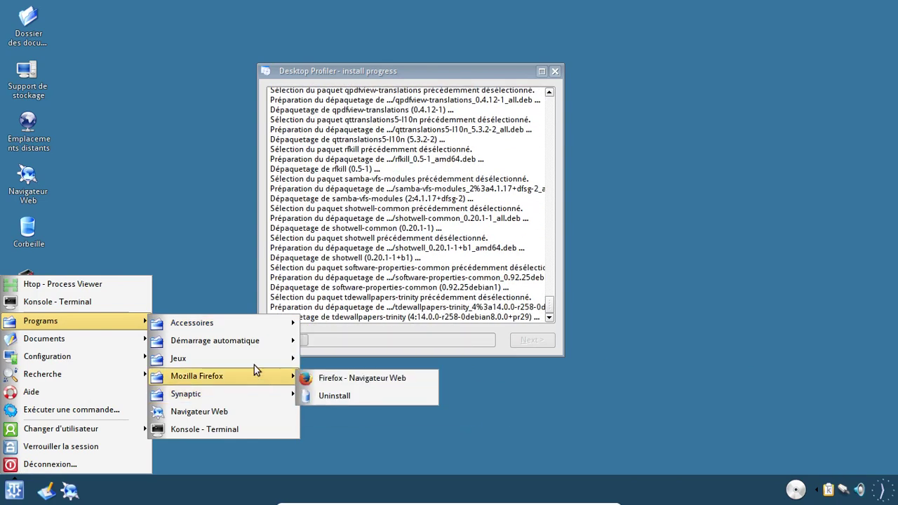
{"action": "mouse_move", "coordinate": [240, 350]}
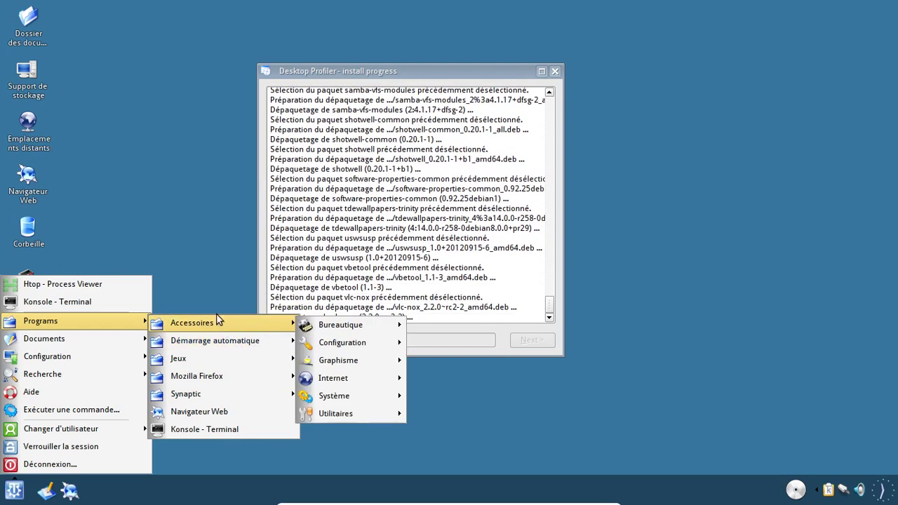
{"action": "left_click", "coordinate": [207, 283]}
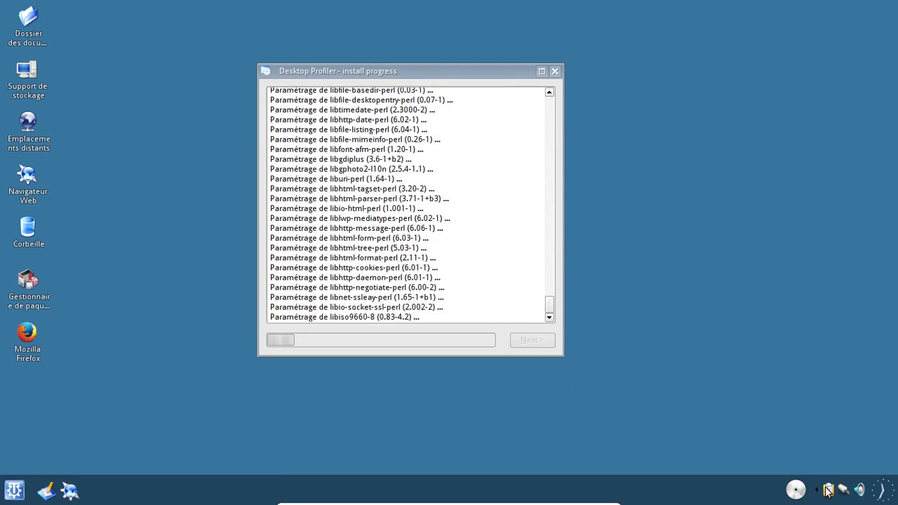
{"action": "left_click", "coordinate": [860, 489]}
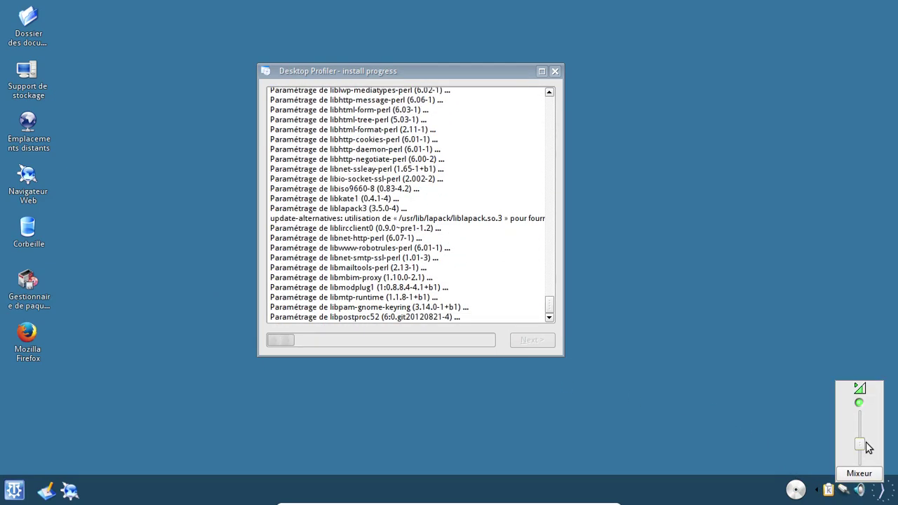
{"action": "left_click", "coordinate": [698, 399]}
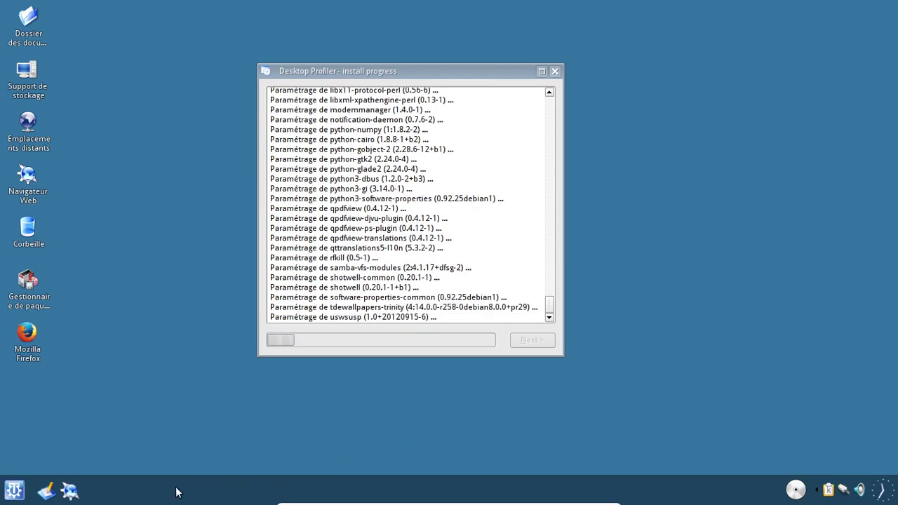
{"action": "left_click", "coordinate": [14, 490]}
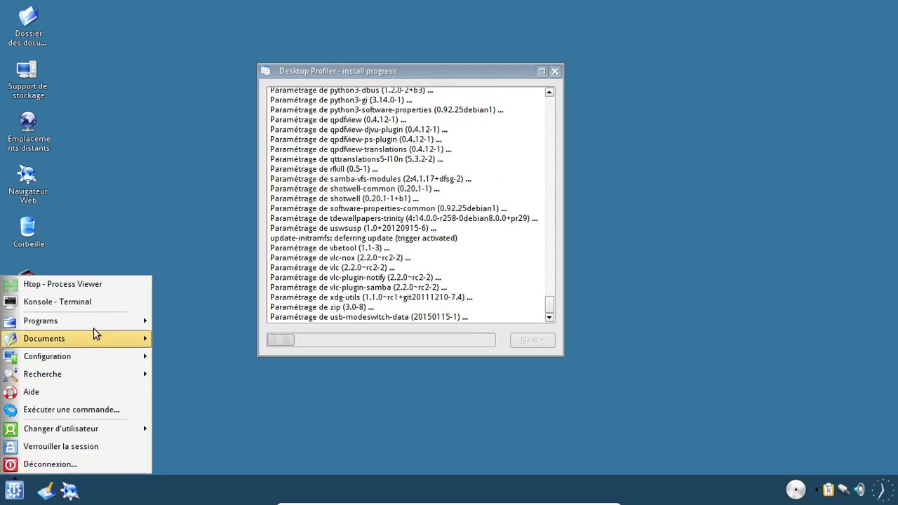
{"action": "mouse_move", "coordinate": [95, 320]}
{"action": "mouse_move", "coordinate": [242, 324]}
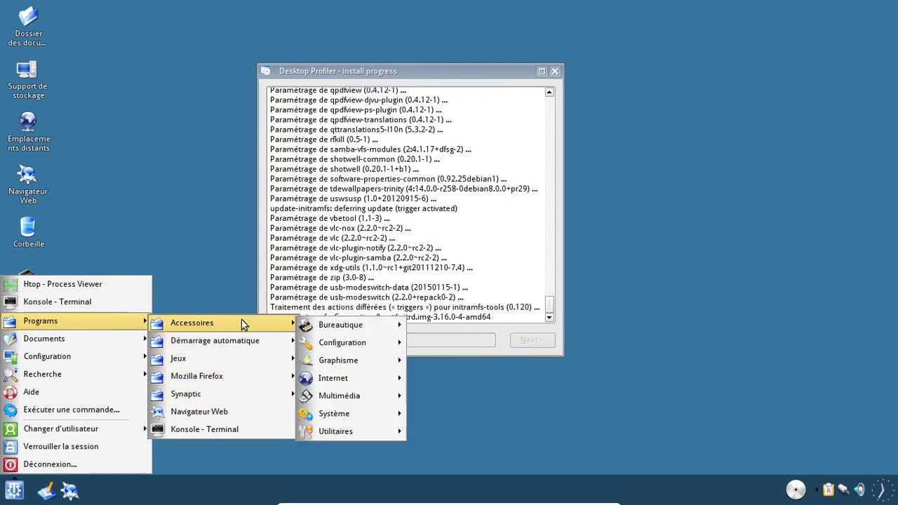
{"action": "mouse_move", "coordinate": [354, 396]}
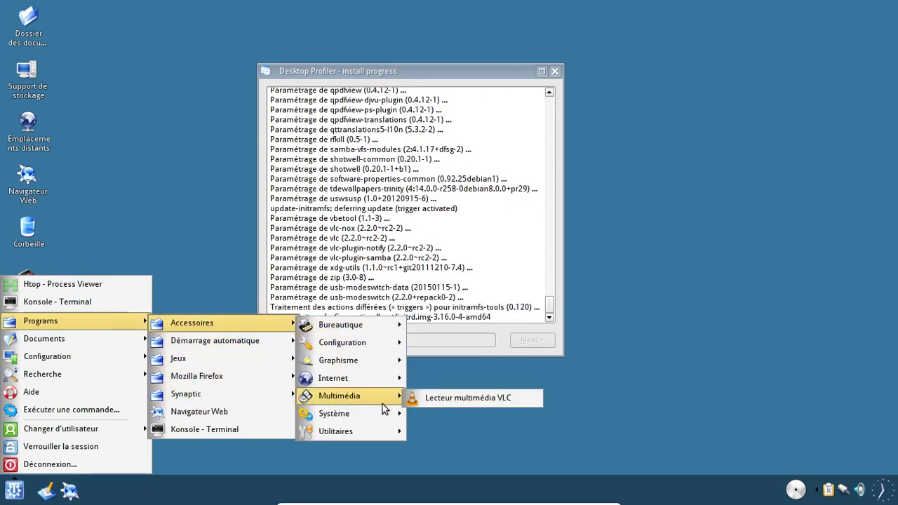
{"action": "mouse_move", "coordinate": [371, 416]}
{"action": "mouse_move", "coordinate": [359, 368]}
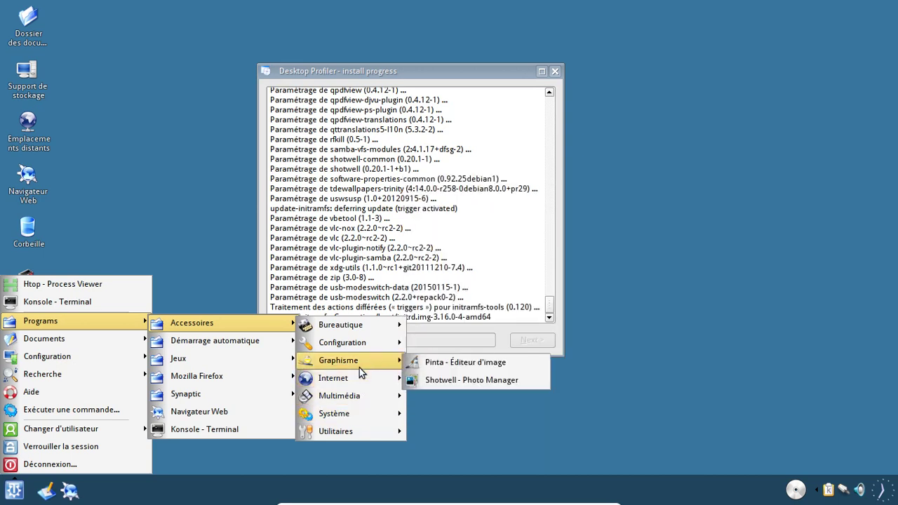
{"action": "mouse_move", "coordinate": [357, 351]}
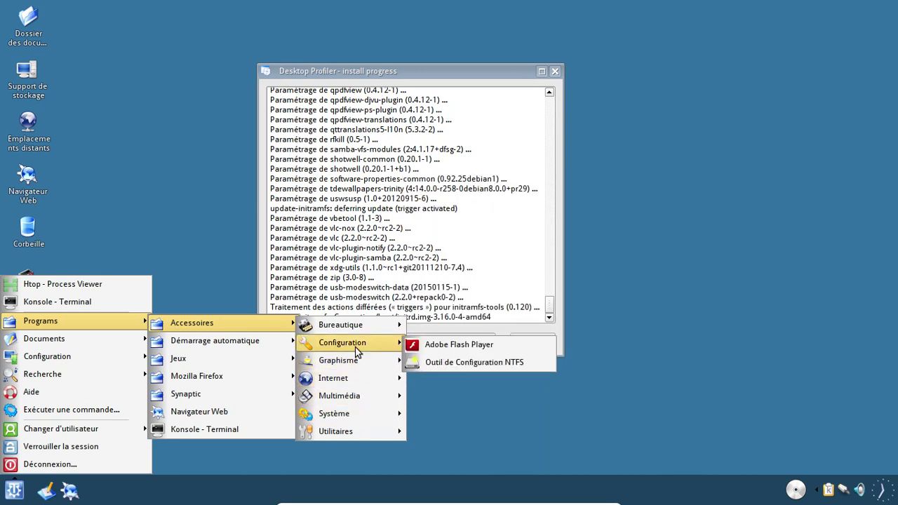
{"action": "mouse_move", "coordinate": [353, 333]}
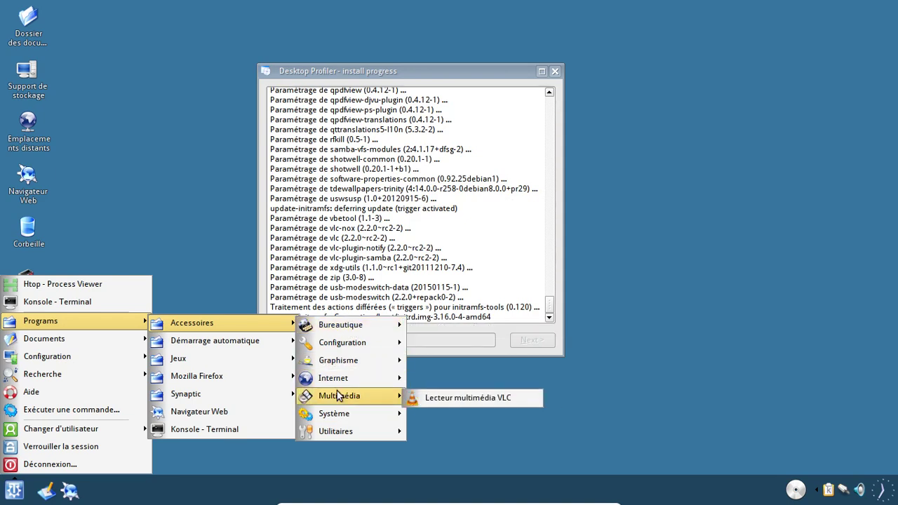
{"action": "mouse_move", "coordinate": [336, 413]}
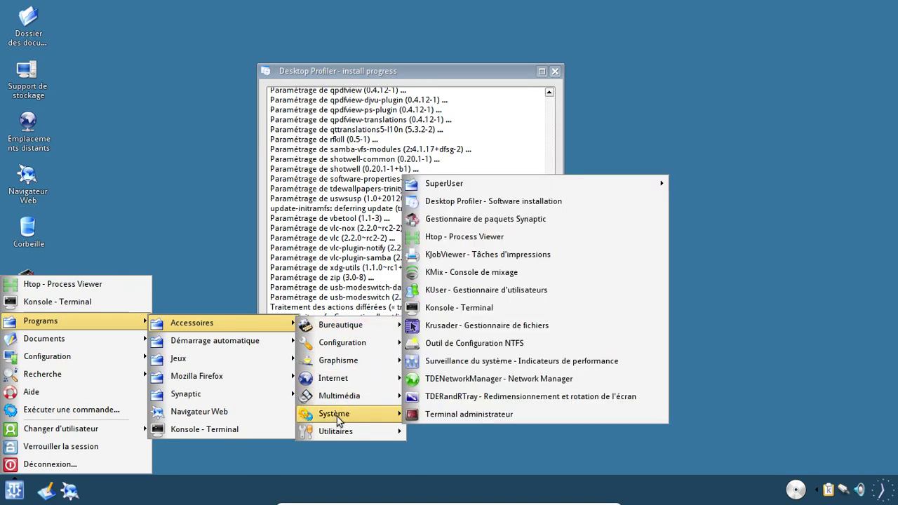
{"action": "left_click", "coordinate": [502, 386]}
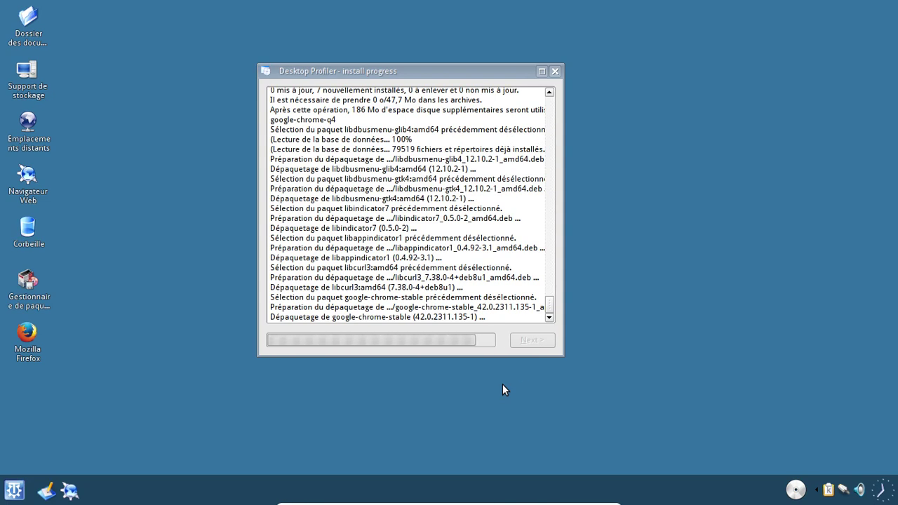
- Open a terminal, run df -h three times (root 3% used), then close Konsole
{"action": "left_click", "coordinate": [16, 493]}
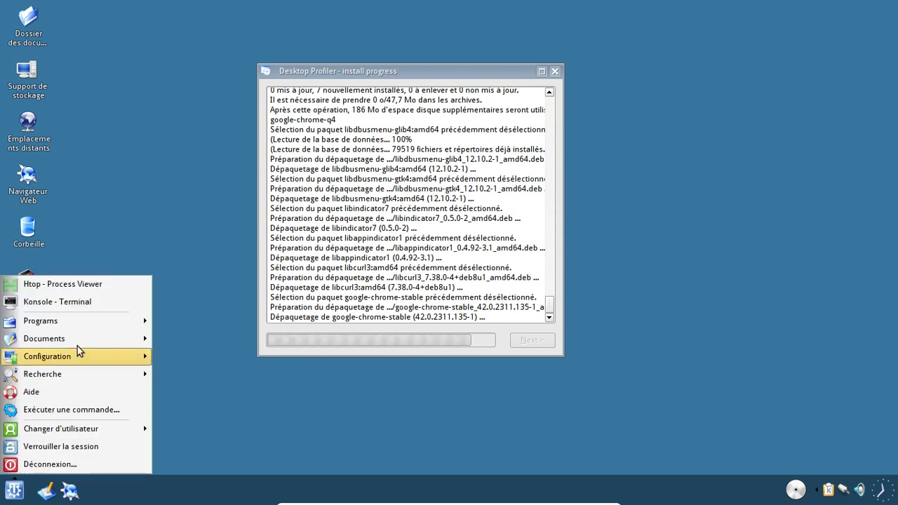
{"action": "left_click", "coordinate": [79, 304]}
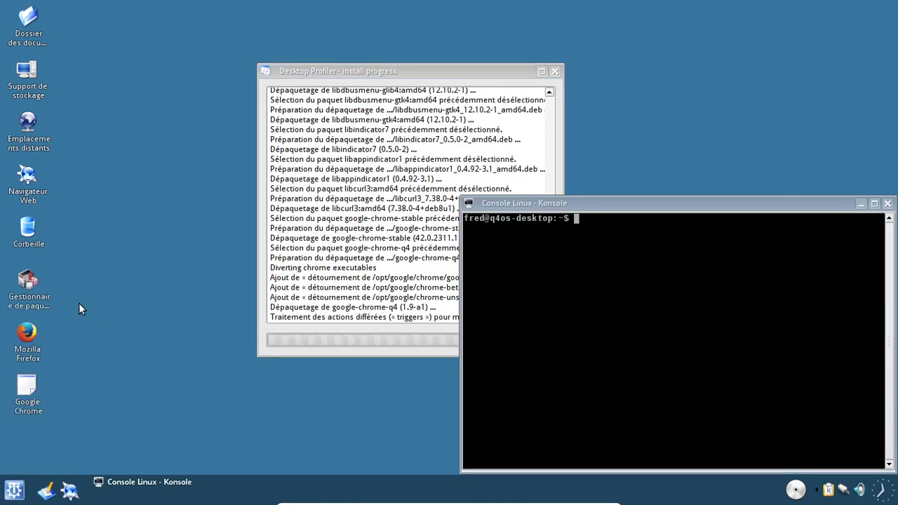
{"action": "type", "text": "df -h"}
{"action": "key", "text": "Return"}
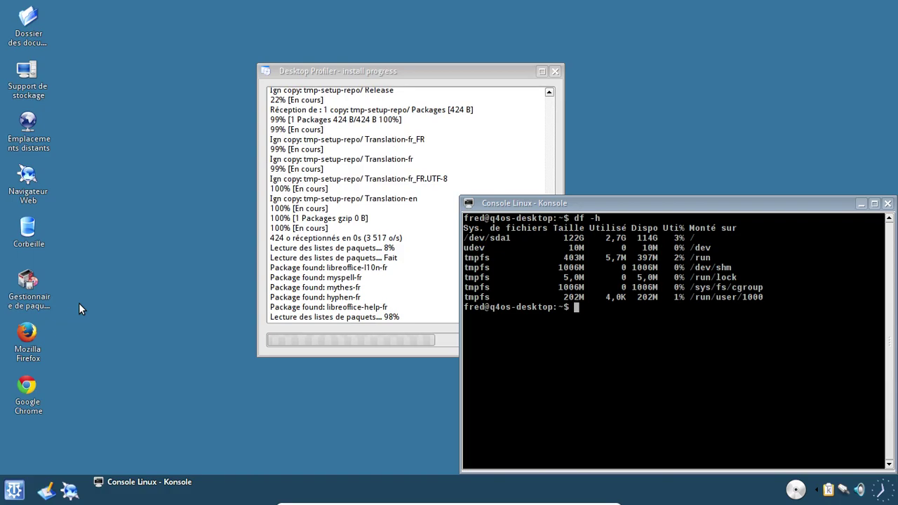
{"action": "key", "text": "Up"}
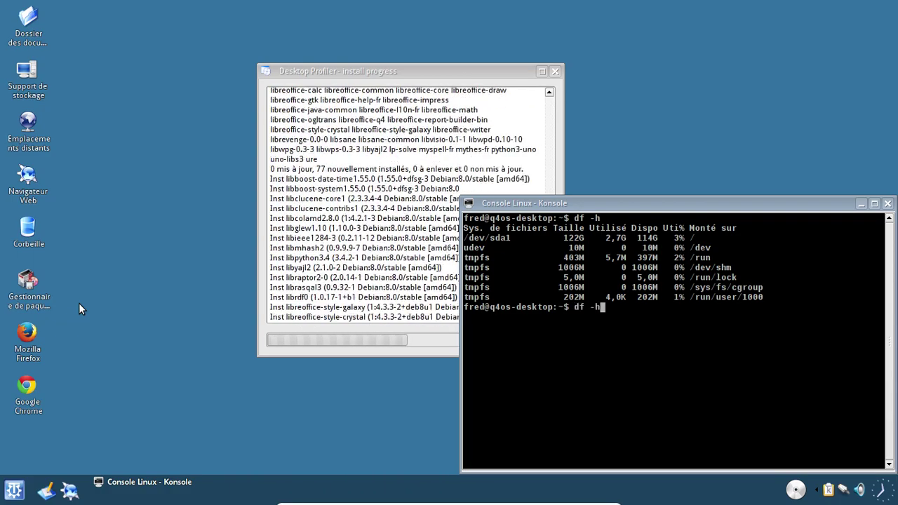
{"action": "key", "text": "Return"}
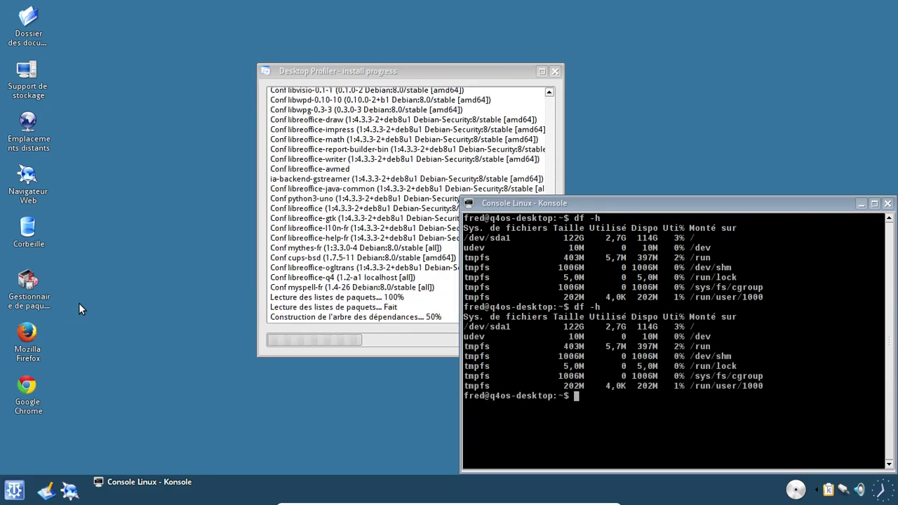
{"action": "key", "text": "Up"}
{"action": "key", "text": "Return"}
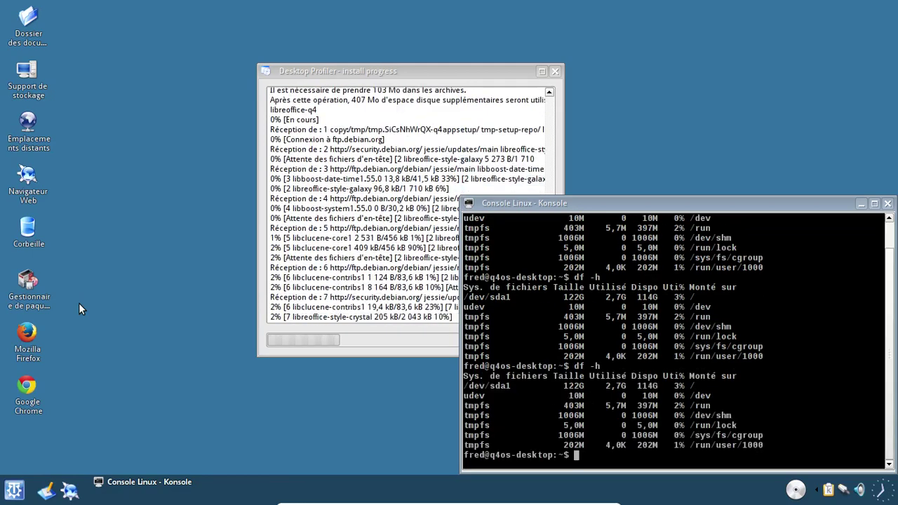
{"action": "left_click", "coordinate": [889, 204]}
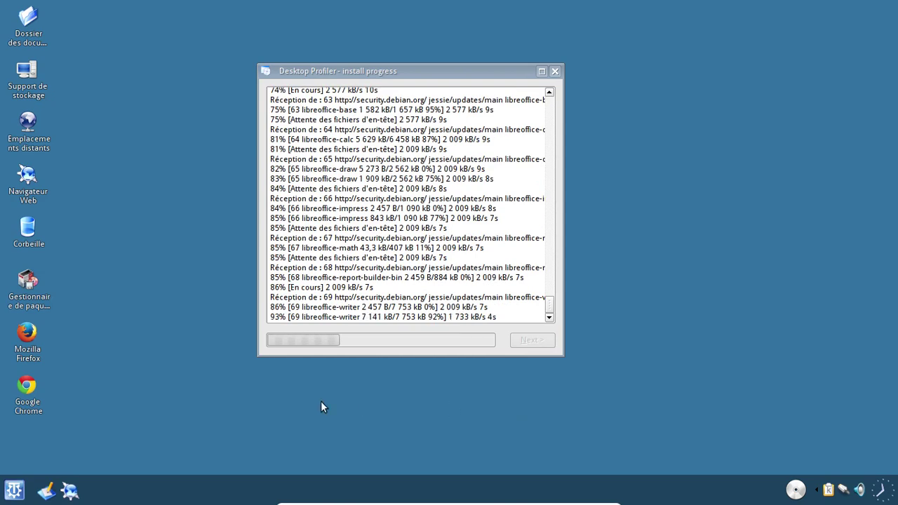
- Browse the K menu's Programs > Accessoires submenus
{"action": "left_click", "coordinate": [12, 490]}
{"action": "mouse_move", "coordinate": [48, 317]}
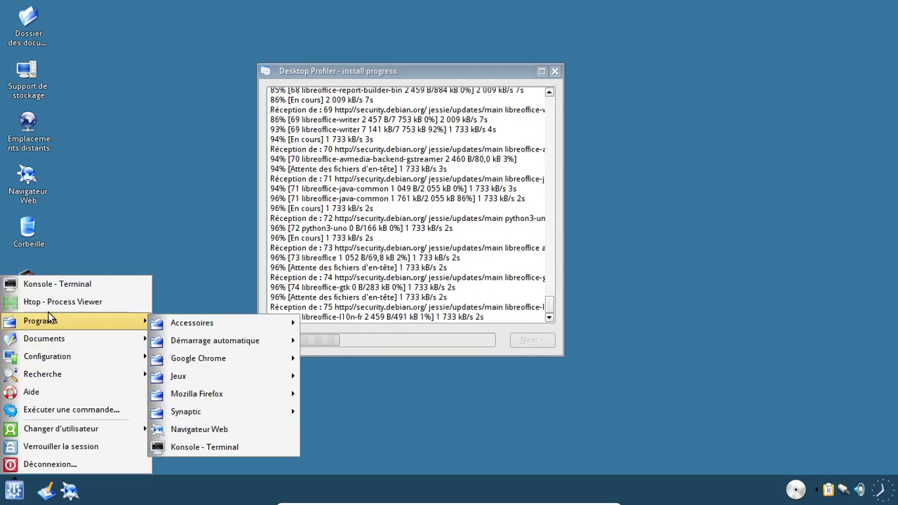
{"action": "mouse_move", "coordinate": [235, 338]}
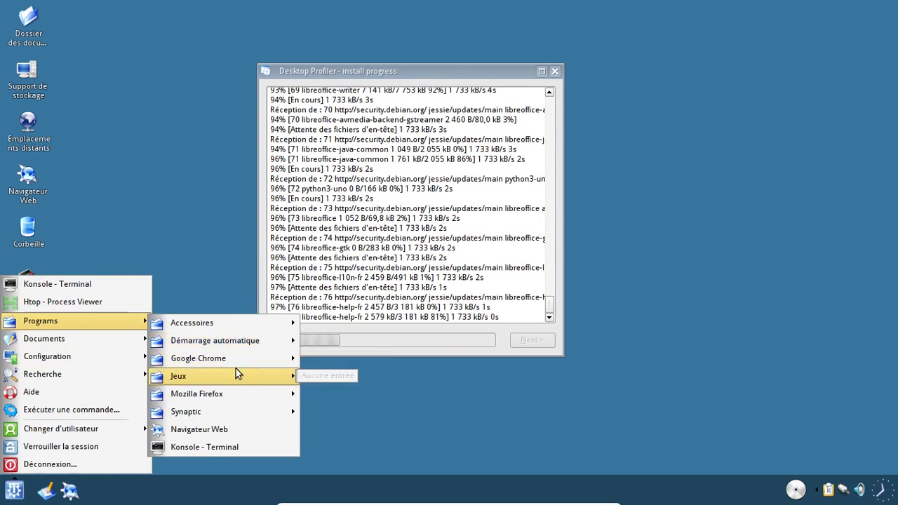
{"action": "mouse_move", "coordinate": [232, 391]}
{"action": "mouse_move", "coordinate": [228, 321]}
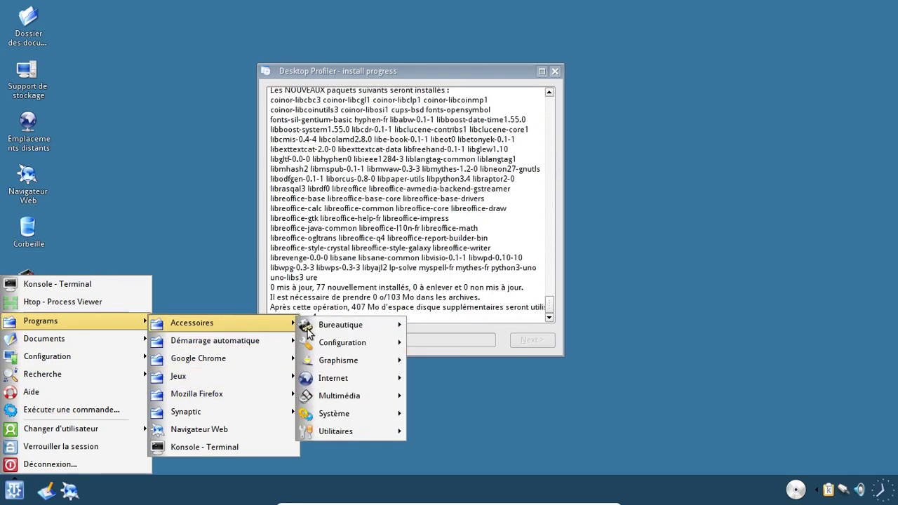
{"action": "mouse_move", "coordinate": [344, 331]}
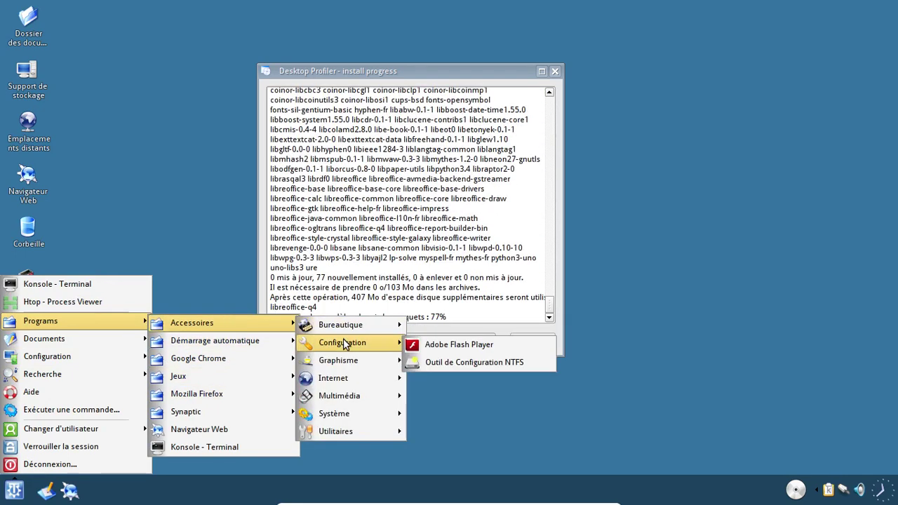
{"action": "mouse_move", "coordinate": [342, 352]}
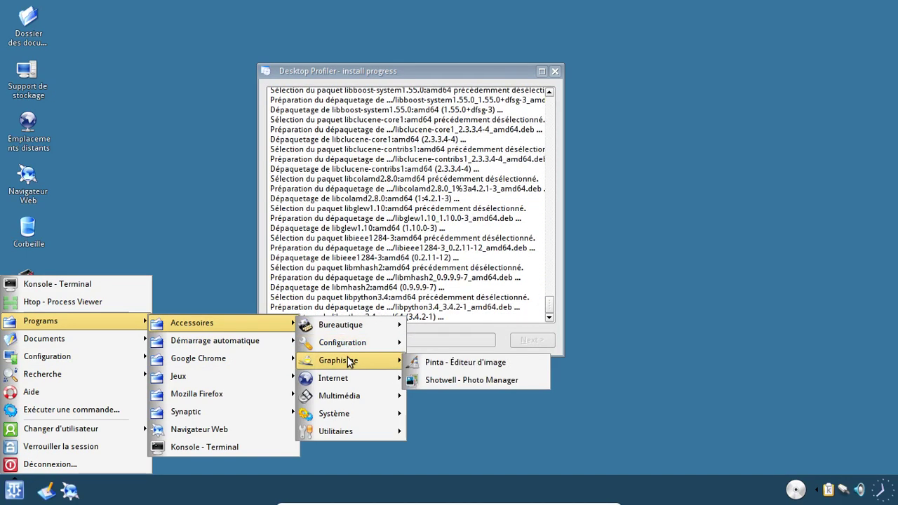
{"action": "mouse_move", "coordinate": [348, 376]}
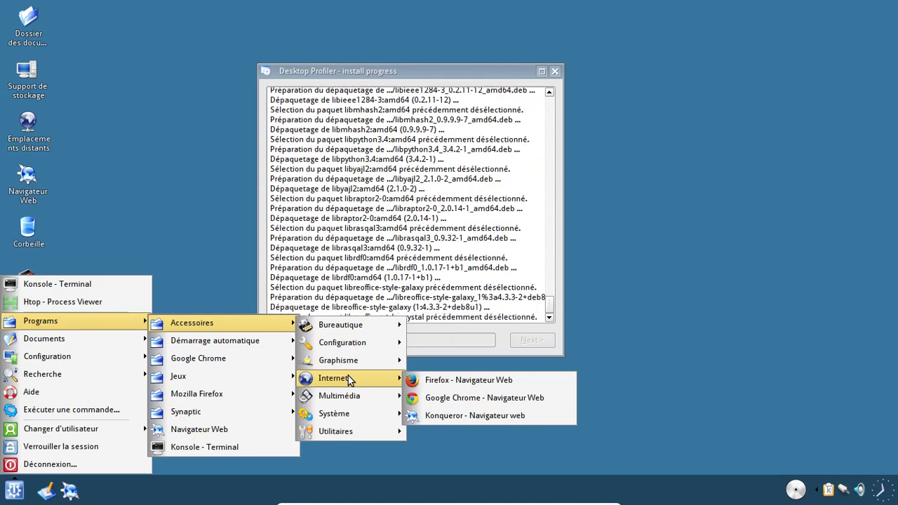
{"action": "mouse_move", "coordinate": [345, 398]}
{"action": "mouse_move", "coordinate": [348, 414]}
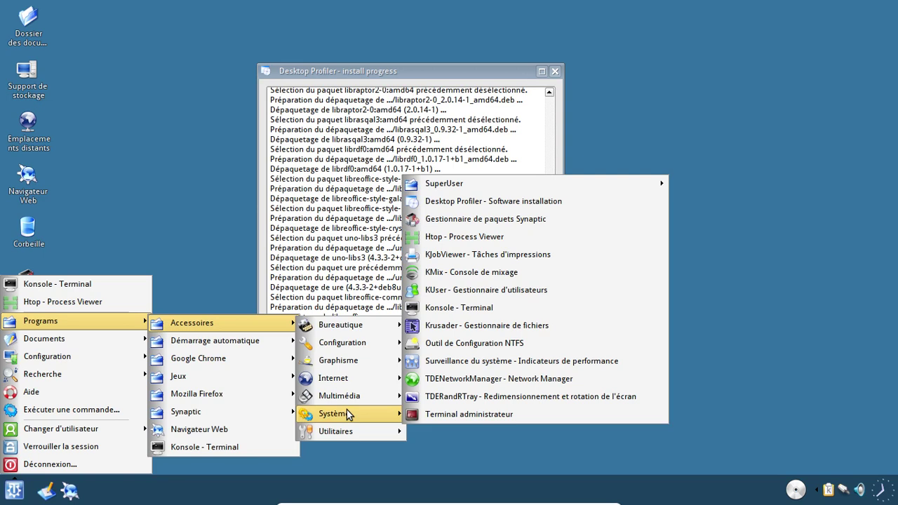
- Launch Shotwell - Photo Manager from the Graphisme category
{"action": "mouse_move", "coordinate": [333, 431]}
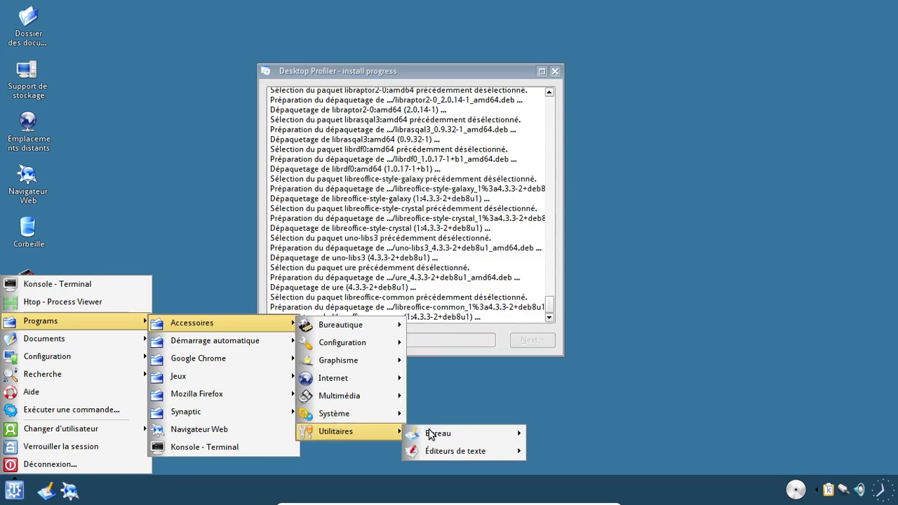
{"action": "mouse_move", "coordinate": [445, 433]}
{"action": "mouse_move", "coordinate": [450, 449]}
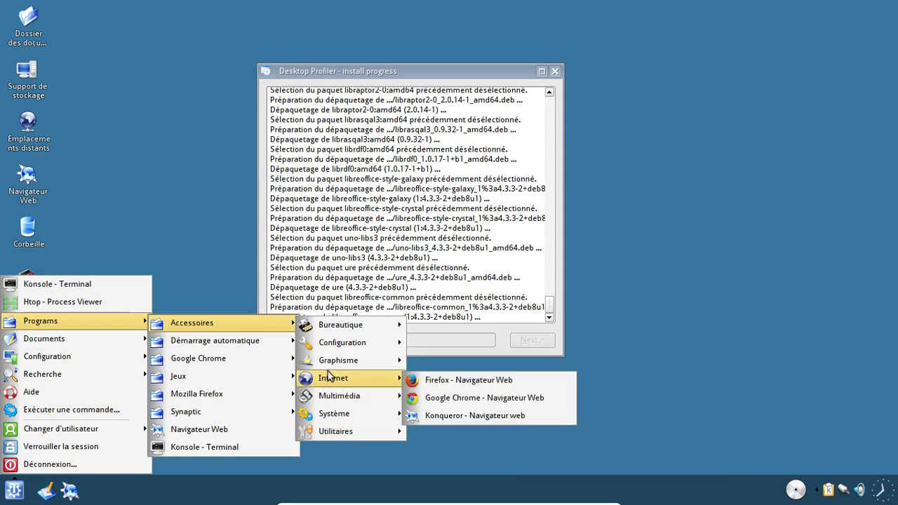
{"action": "left_click", "coordinate": [424, 381]}
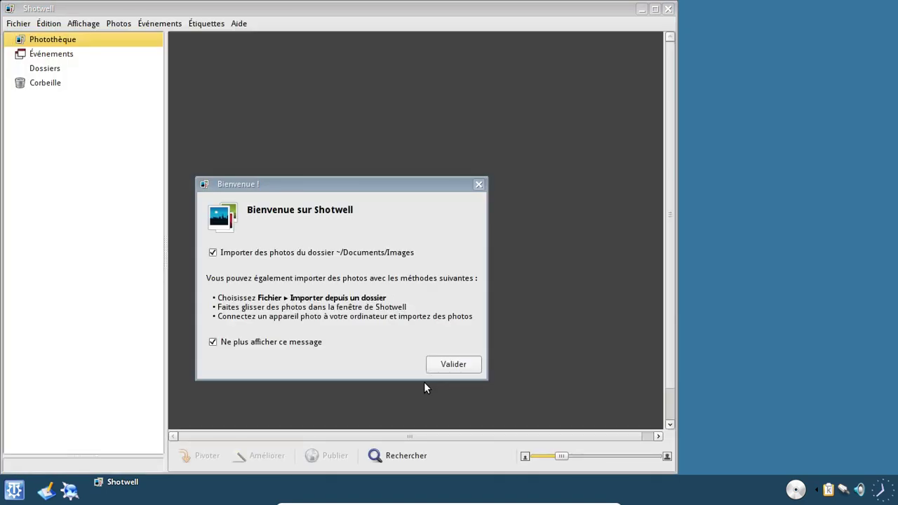
- Accept Shotwell's welcome import, check its About box (version 0.20.1), then quit Shotwell
{"action": "left_click", "coordinate": [480, 360]}
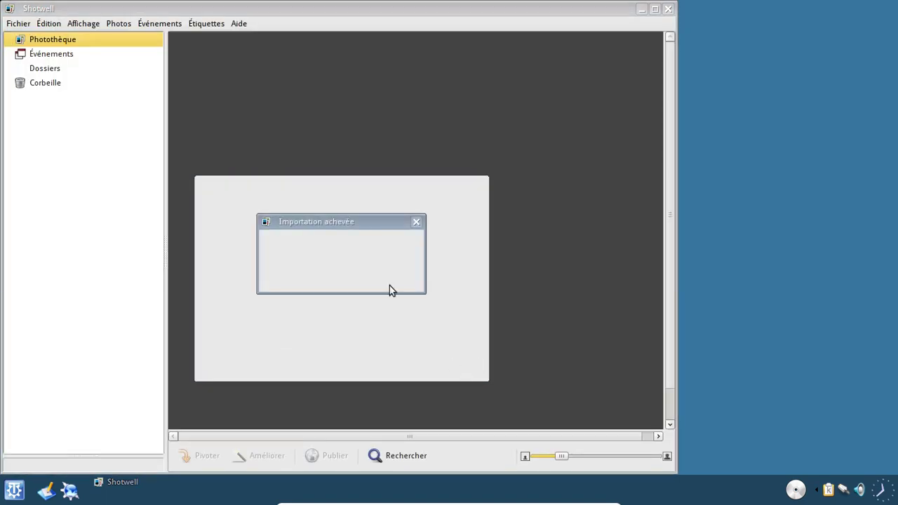
{"action": "left_click", "coordinate": [370, 280]}
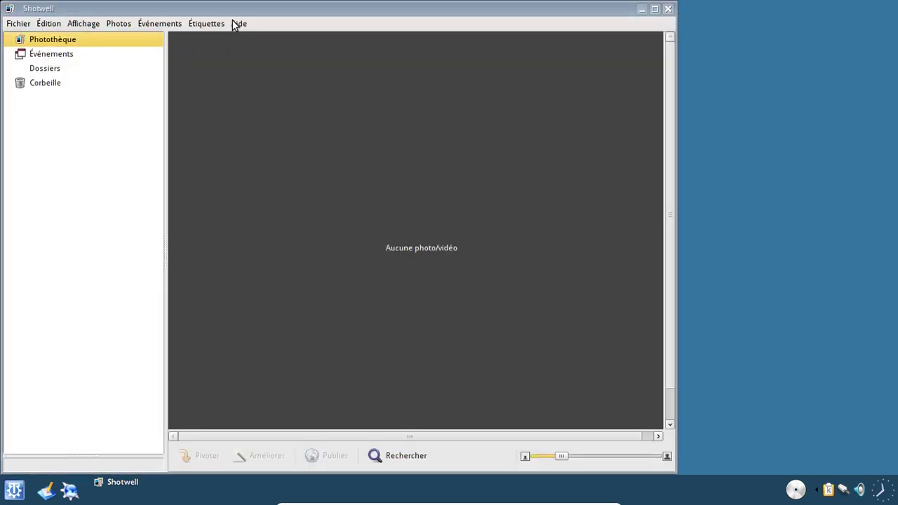
{"action": "left_click", "coordinate": [238, 24]}
{"action": "left_click", "coordinate": [258, 86]}
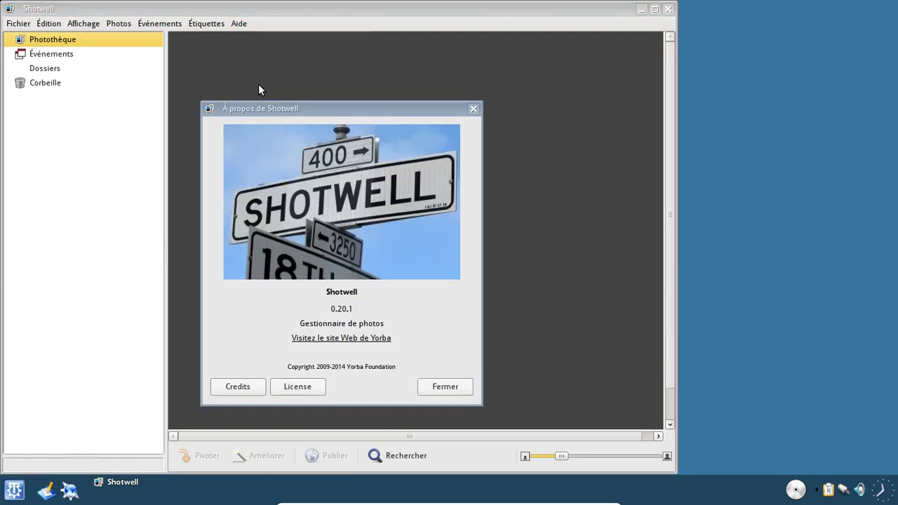
{"action": "left_click", "coordinate": [448, 388]}
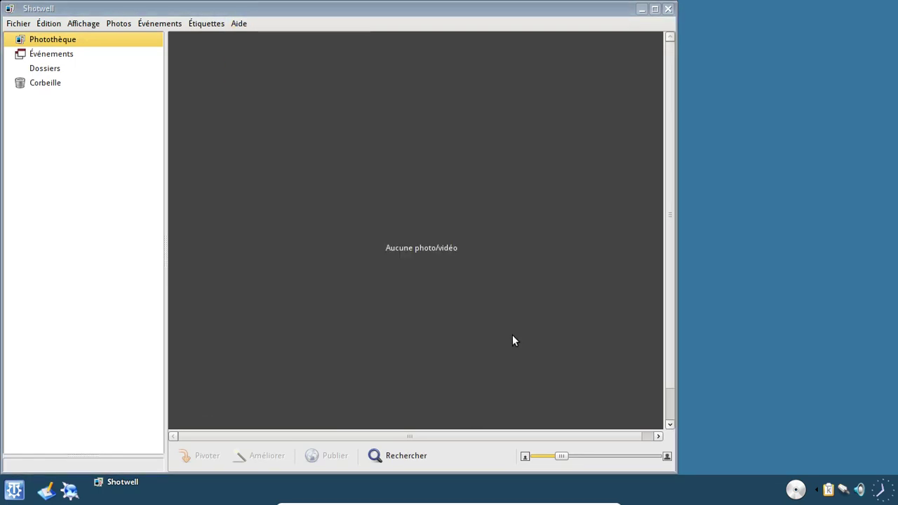
{"action": "left_click", "coordinate": [668, 9]}
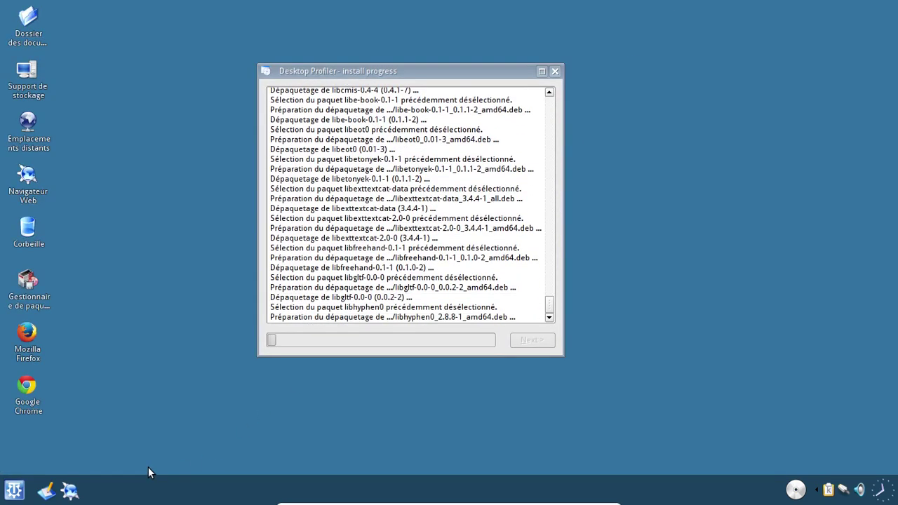
{"action": "left_click", "coordinate": [14, 490]}
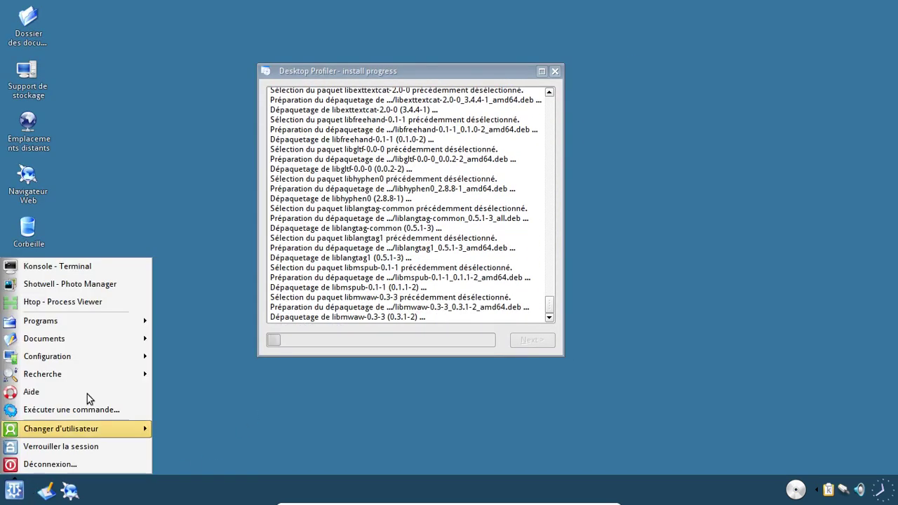
{"action": "mouse_move", "coordinate": [102, 320]}
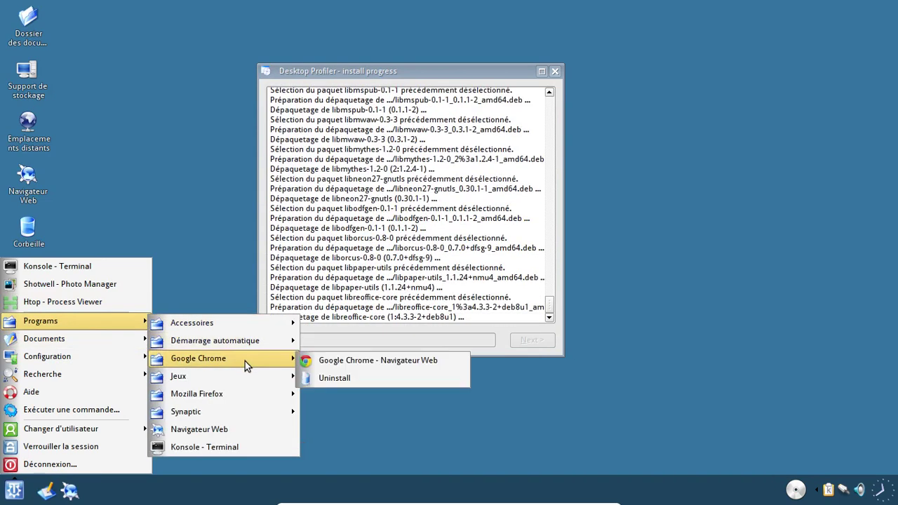
{"action": "mouse_move", "coordinate": [237, 394]}
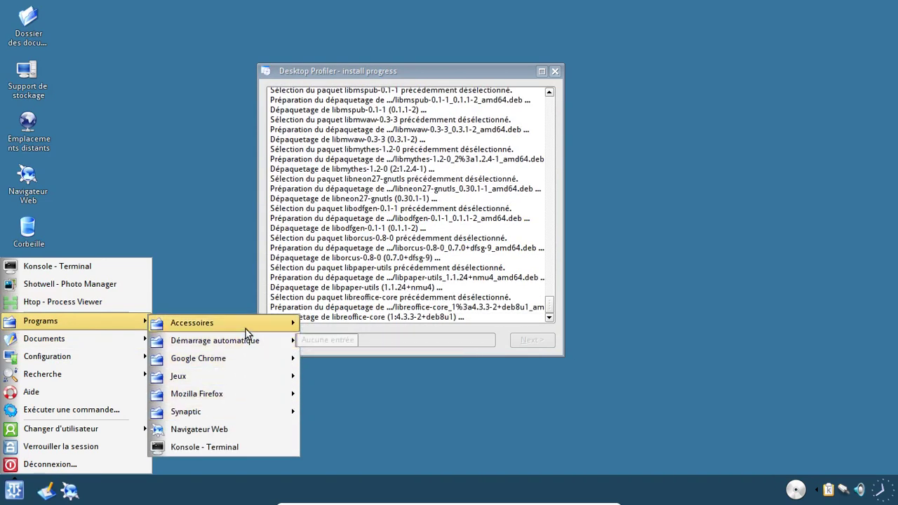
{"action": "mouse_move", "coordinate": [249, 320]}
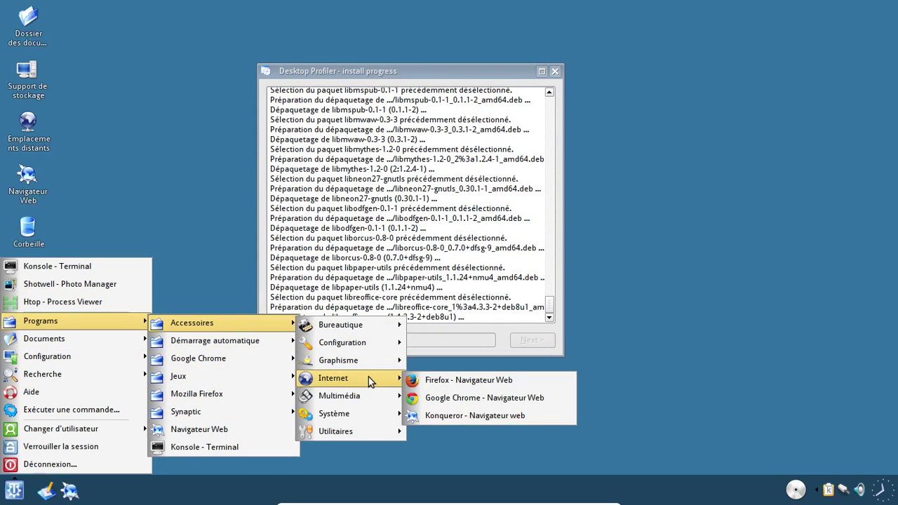
{"action": "mouse_move", "coordinate": [334, 429]}
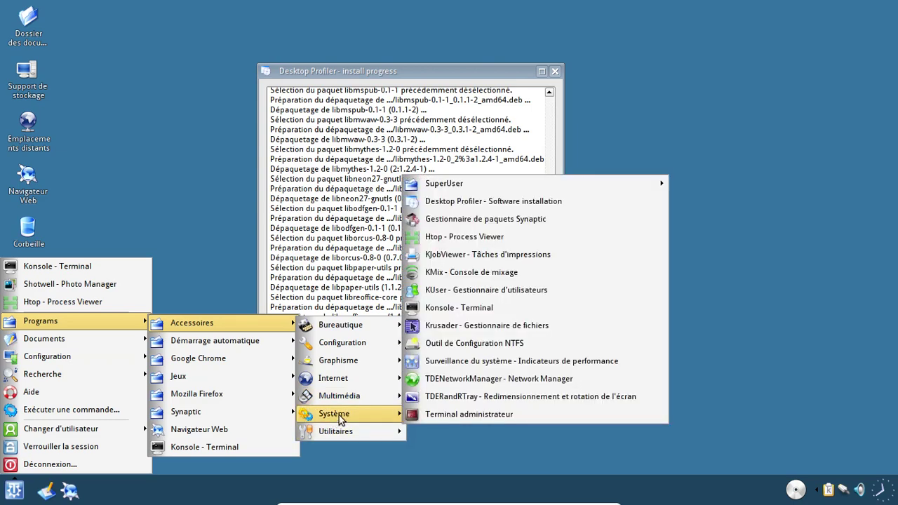
{"action": "left_click", "coordinate": [356, 269]}
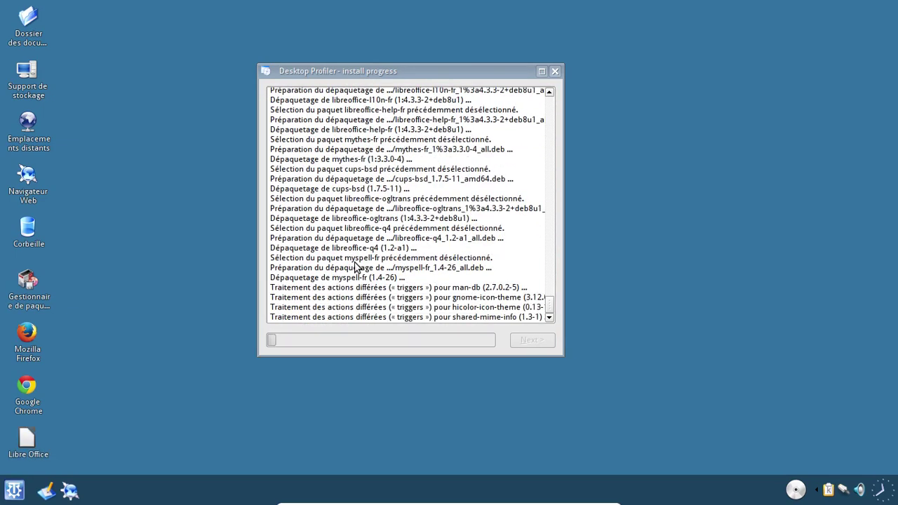
- Start LibreOffice from its desktop shortcut and create a new Writer document
{"action": "left_click", "coordinate": [25, 452]}
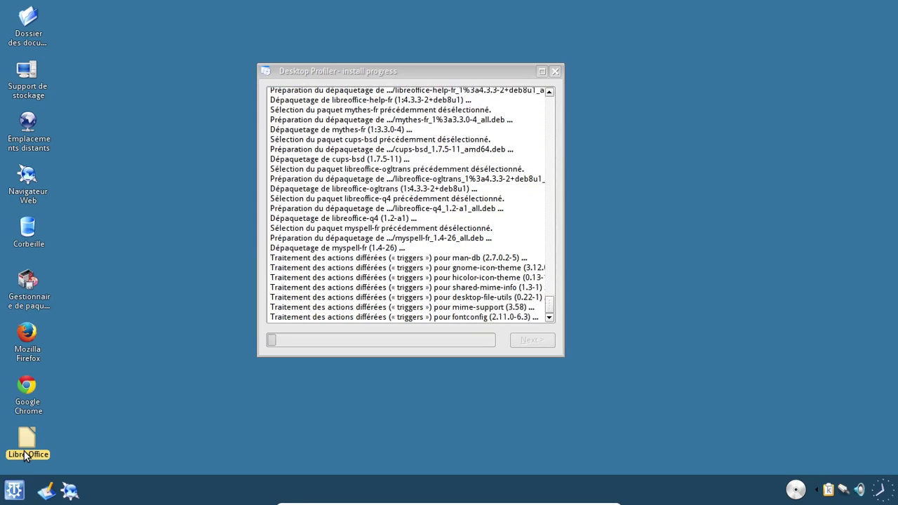
{"action": "left_click", "coordinate": [23, 453]}
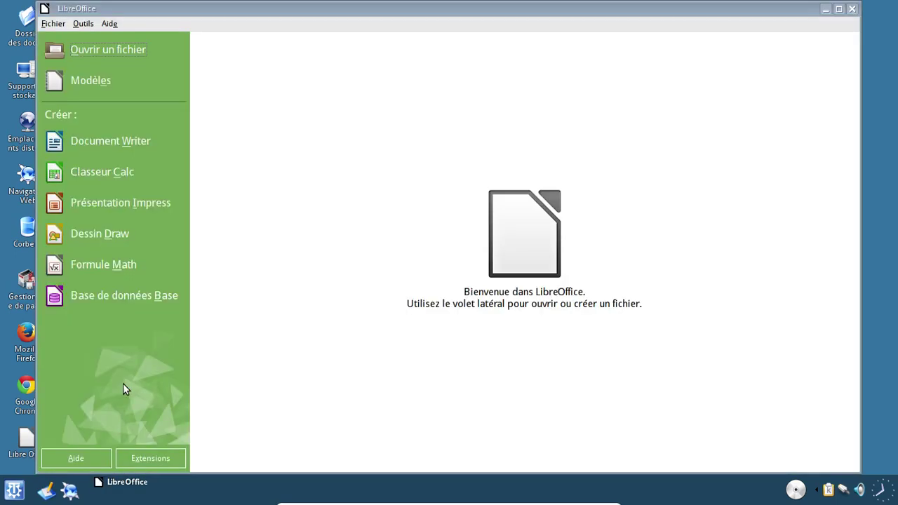
{"action": "left_click", "coordinate": [109, 154]}
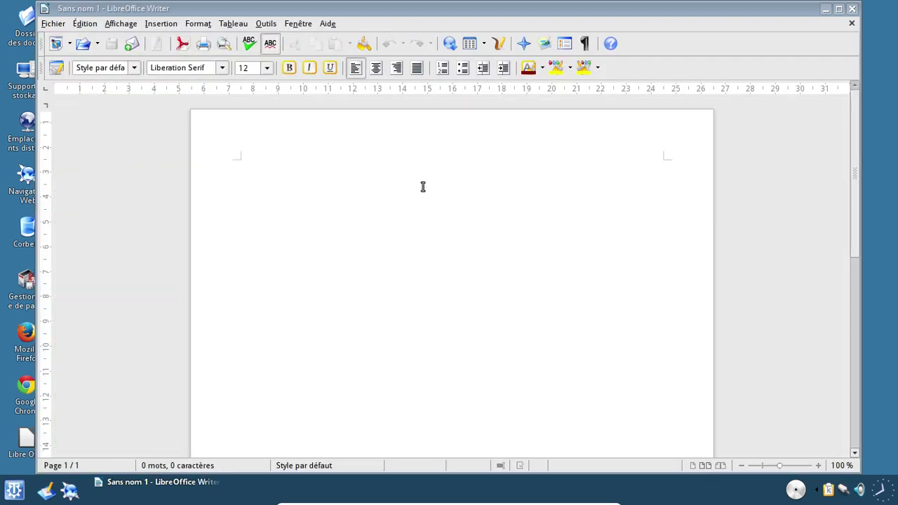
- Check the About LibreOffice box shows version 4.3.3.2, then close Writer
{"action": "left_click", "coordinate": [327, 25]}
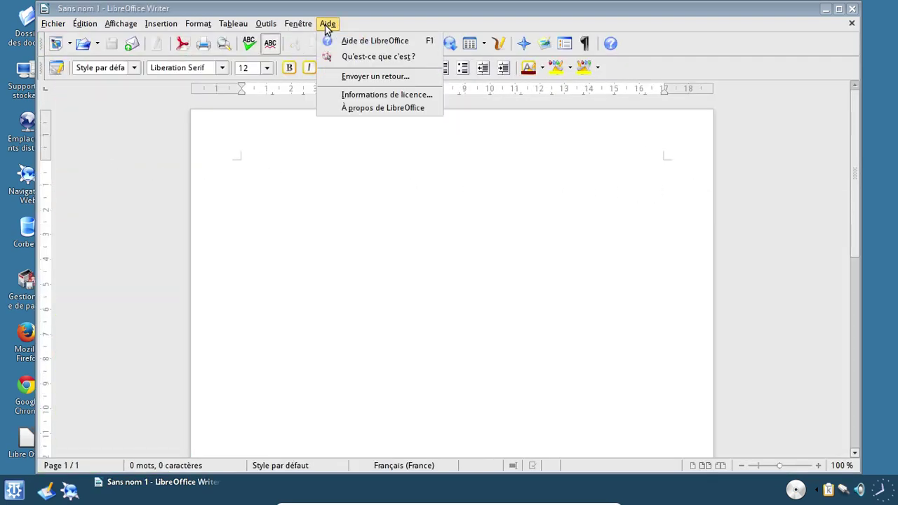
{"action": "left_click", "coordinate": [377, 108]}
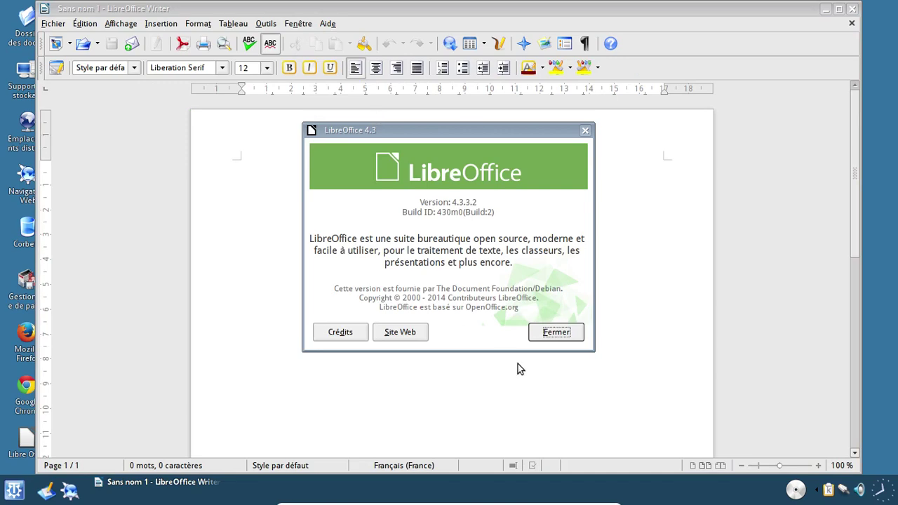
{"action": "left_click", "coordinate": [547, 338]}
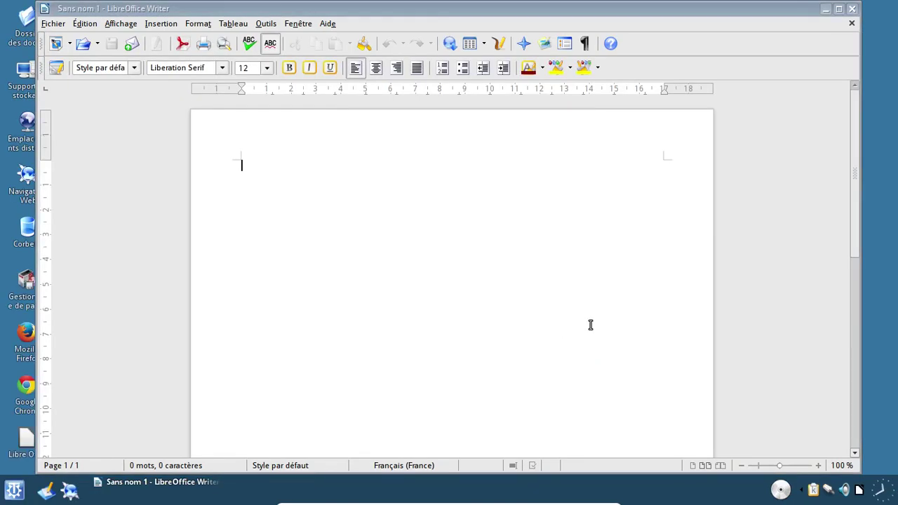
{"action": "left_click", "coordinate": [853, 9]}
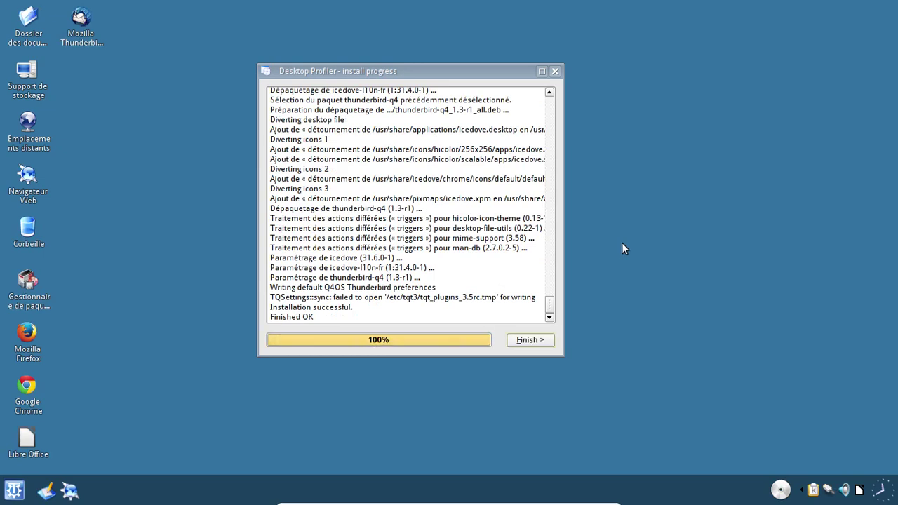
- Finish the Desktop Profiler's full-profile install to return to the Q4OS Welcome screen
{"action": "left_click", "coordinate": [529, 341]}
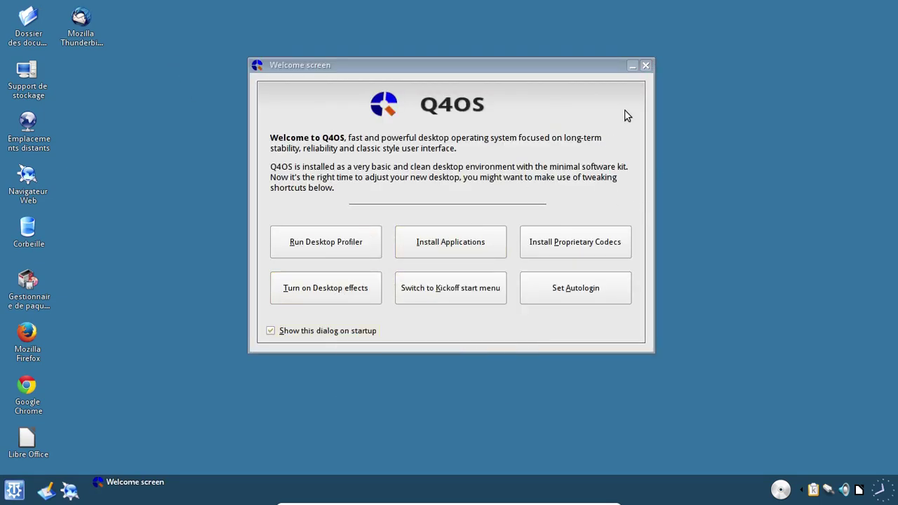
- Close the Welcome screen and browse for a wallpaper image via Configurer le bureau
{"action": "left_click", "coordinate": [647, 65]}
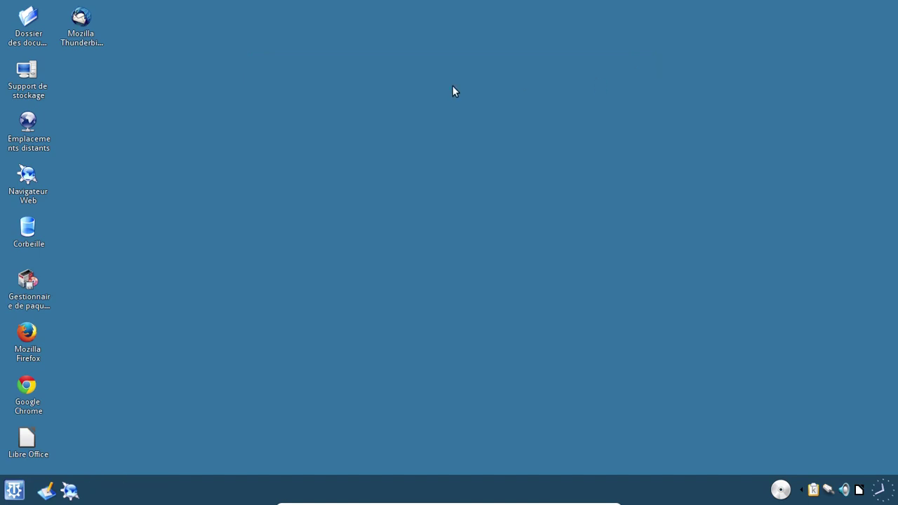
{"action": "right_click", "coordinate": [295, 54]}
{"action": "left_click", "coordinate": [370, 174]}
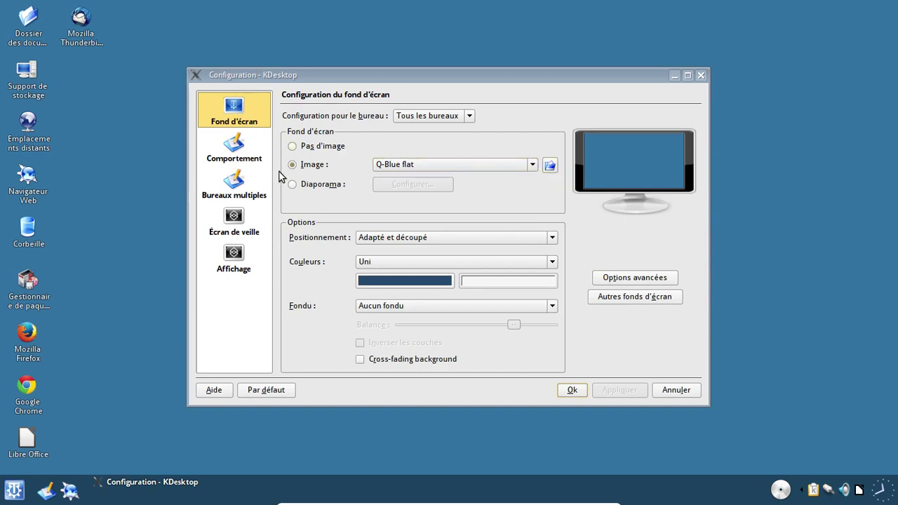
{"action": "left_click", "coordinate": [550, 165]}
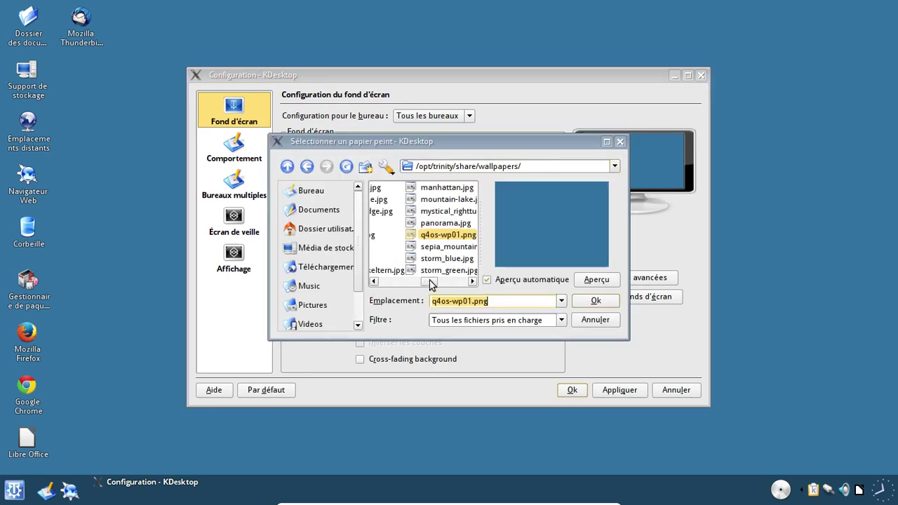
- Preview wallpapers from air.jpg through ayers_rock.jpg to country_road.jpg
{"action": "left_click_drag", "start_coordinate": [430, 281], "coordinate": [363, 289]}
{"action": "left_click", "coordinate": [394, 190]}
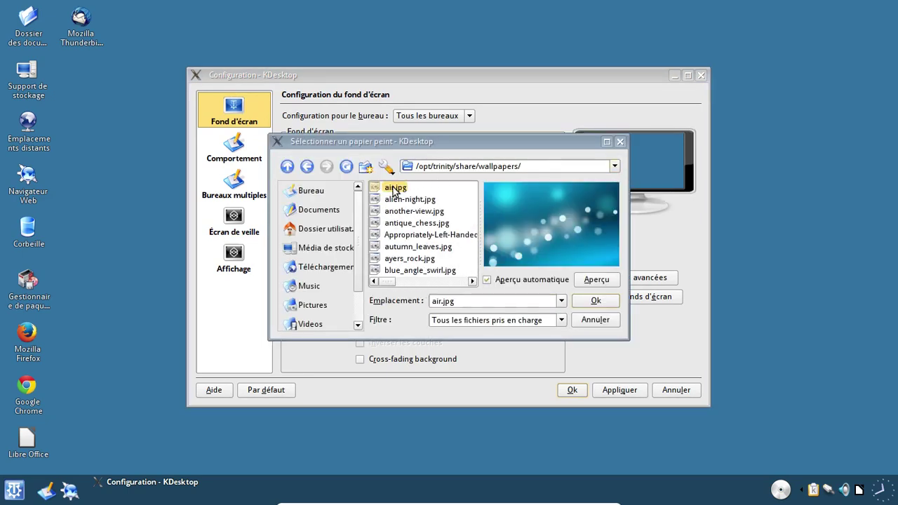
{"action": "key", "text": "Down"}
{"action": "key", "text": "Down"}
{"action": "key", "text": "Down"}
{"action": "key", "text": "Down"}
{"action": "key", "text": "Down"}
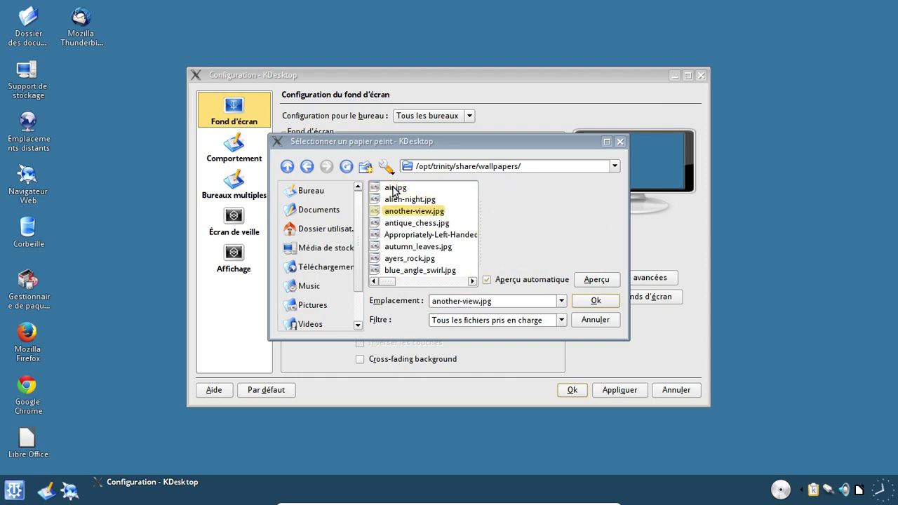
{"action": "key", "text": "Down"}
{"action": "key", "text": "Down"}
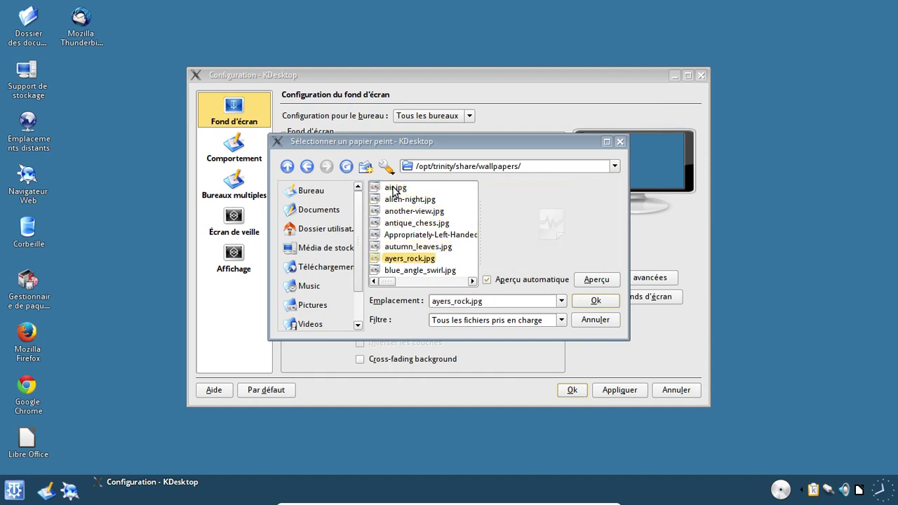
{"action": "key", "text": "Down"}
{"action": "key", "text": "Down"}
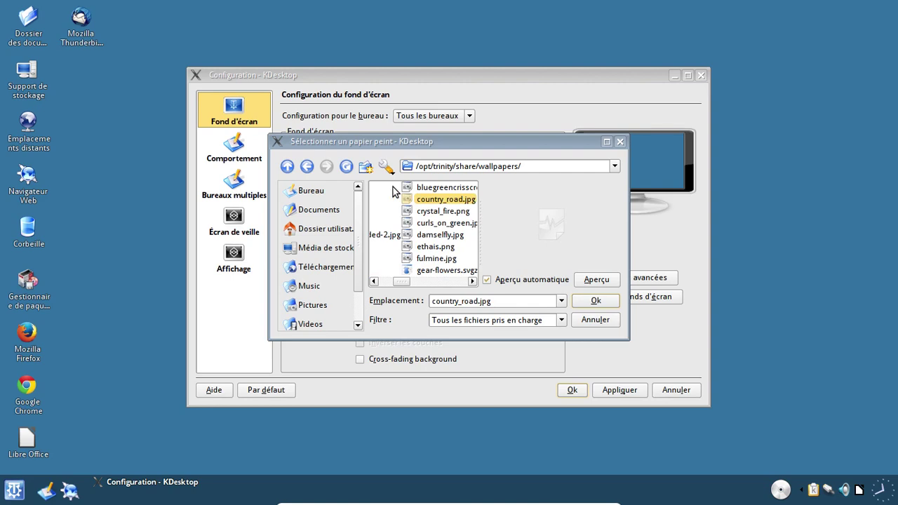
{"action": "key", "text": "Up"}
{"action": "key", "text": "Down"}
{"action": "key", "text": "Down"}
{"action": "key", "text": "Down"}
{"action": "key", "text": "Down"}
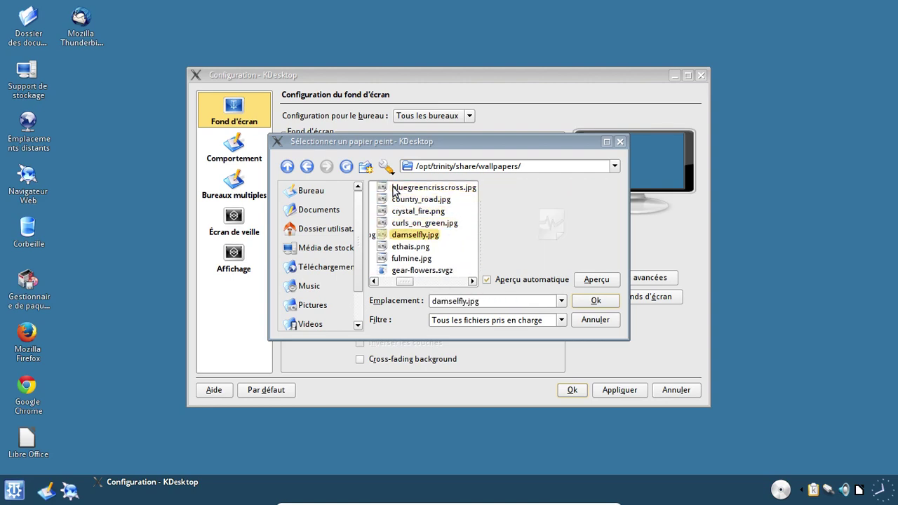
- Preview ethais.png through landscape_keltern.jpg, then choose and apply mountain-lake.jpg
{"action": "key", "text": "Down"}
{"action": "key", "text": "Down"}
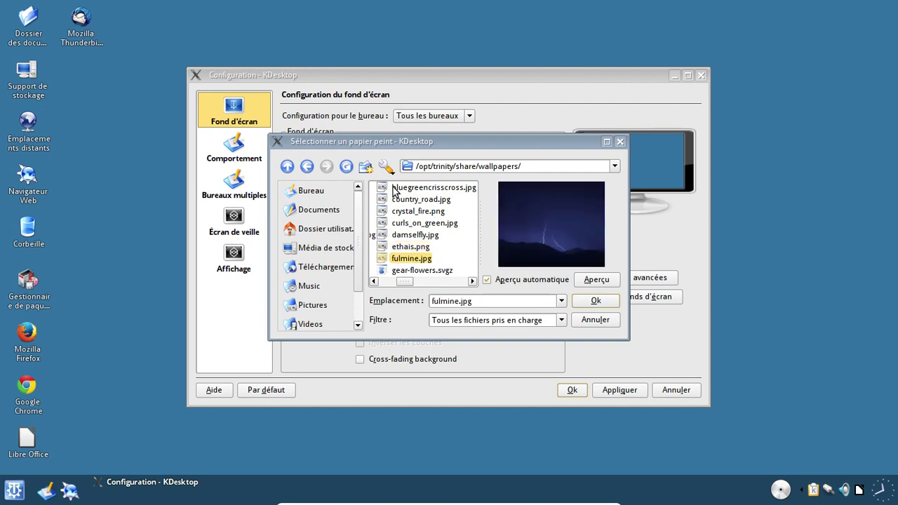
{"action": "key", "text": "Down"}
{"action": "key", "text": "Down"}
{"action": "key", "text": "Down"}
{"action": "key", "text": "Down"}
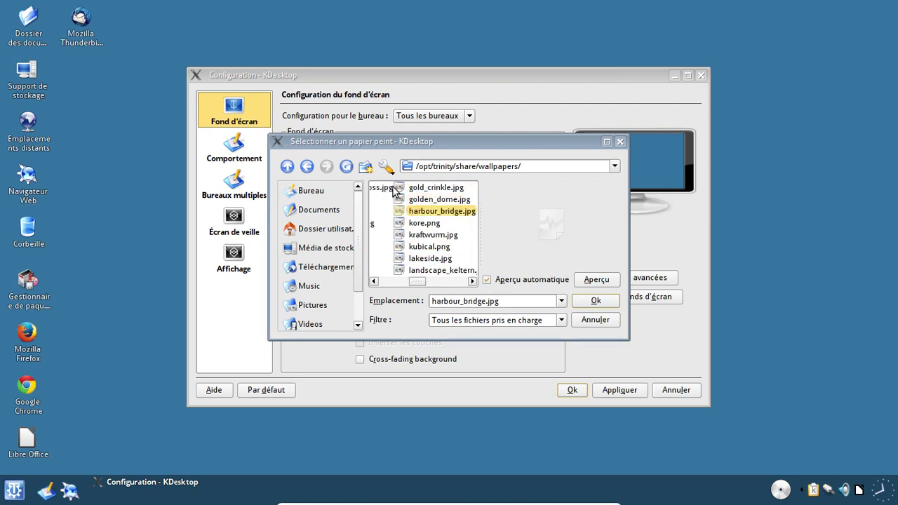
{"action": "key", "text": "Down"}
{"action": "key", "text": "Down"}
{"action": "key", "text": "Down"}
{"action": "key", "text": "Down"}
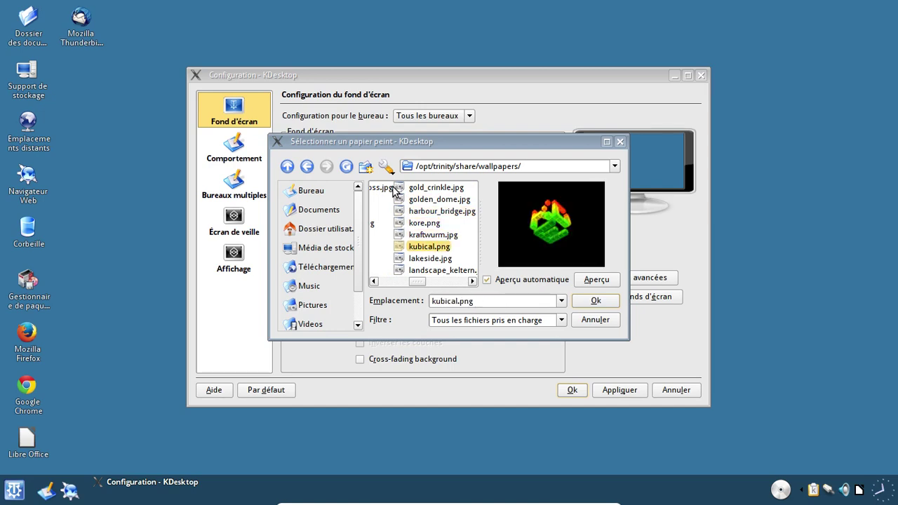
{"action": "key", "text": "Down"}
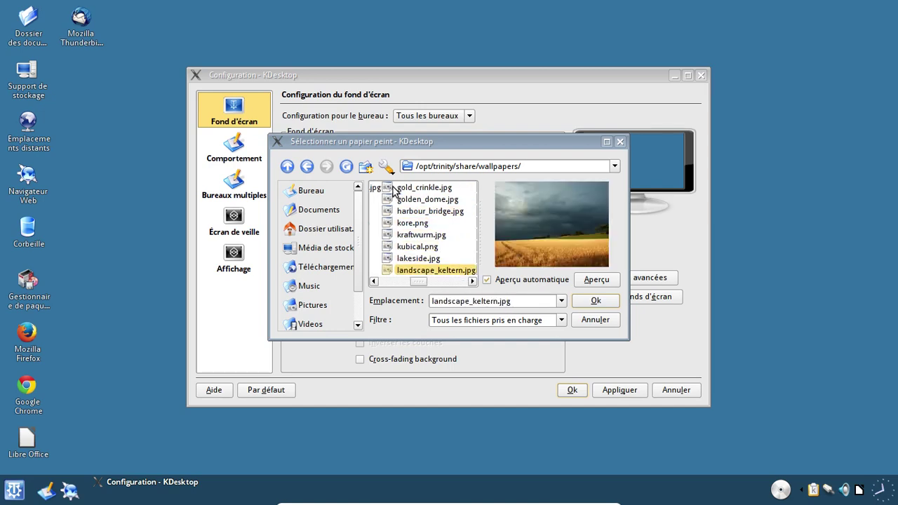
{"action": "key", "text": "Down"}
{"action": "key", "text": "Down"}
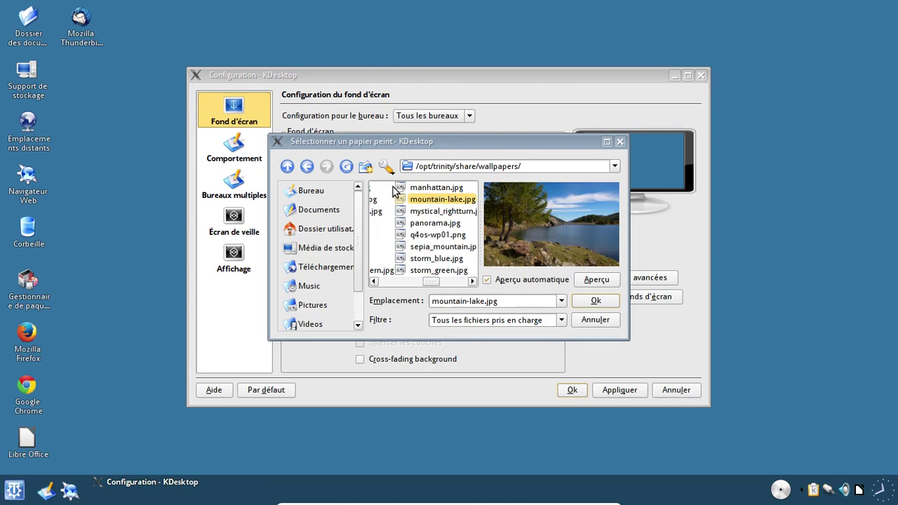
{"action": "left_click", "coordinate": [597, 301]}
{"action": "left_click", "coordinate": [615, 390]}
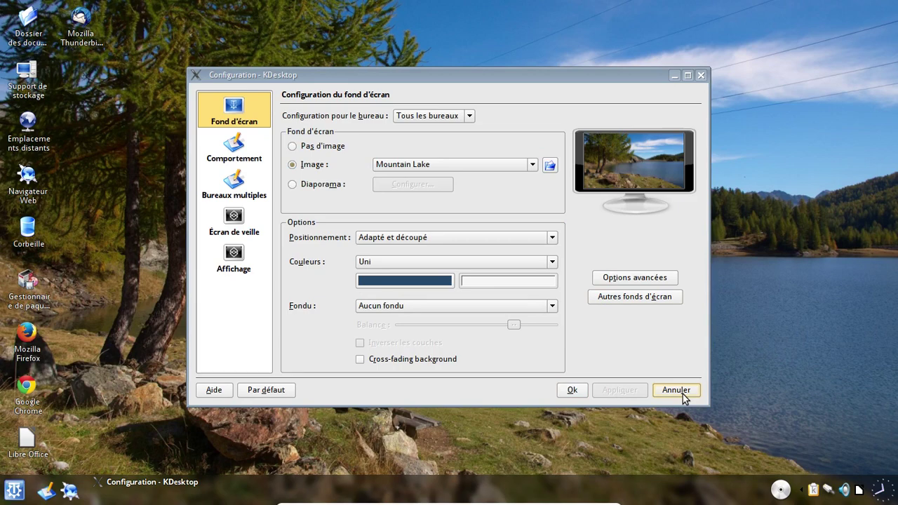
- Close the desktop settings and filter Synaptic to Installés (locaux ou obsolètes)
{"action": "left_click", "coordinate": [573, 390]}
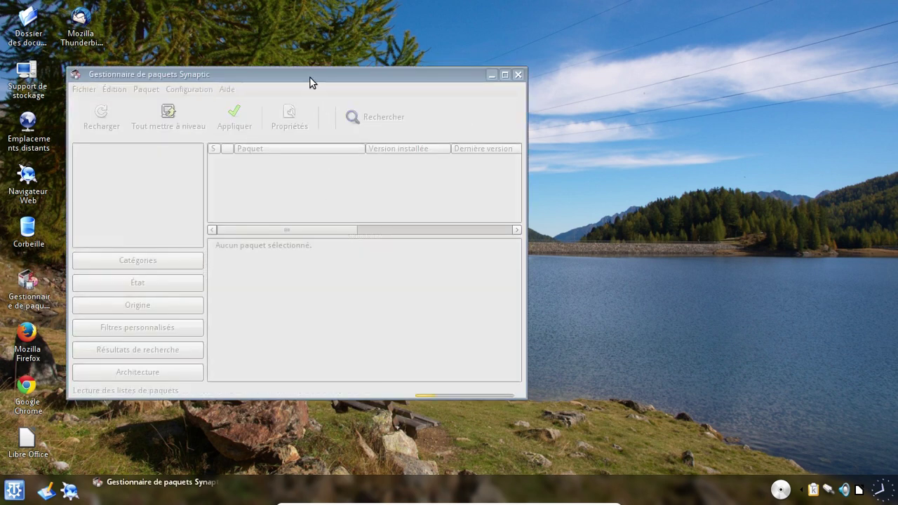
{"action": "left_click_drag", "start_coordinate": [309, 77], "coordinate": [378, 57]}
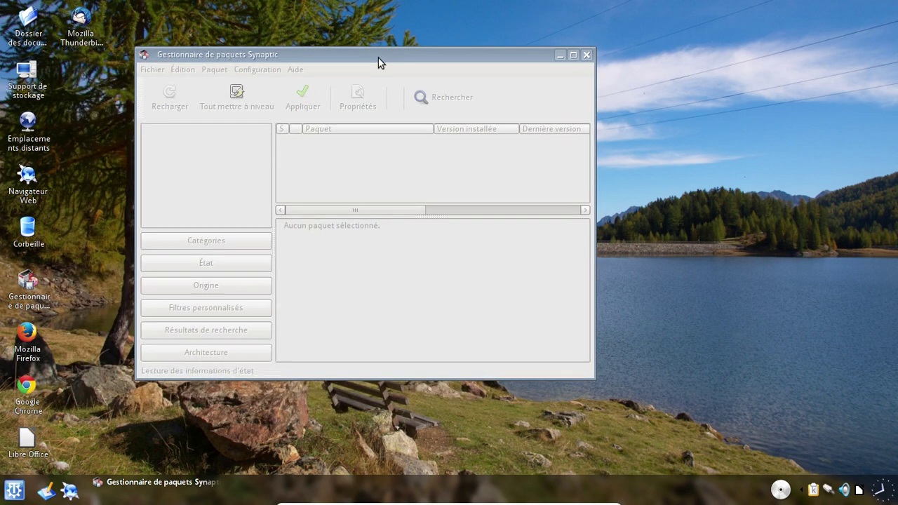
{"action": "left_click", "coordinate": [746, 305]}
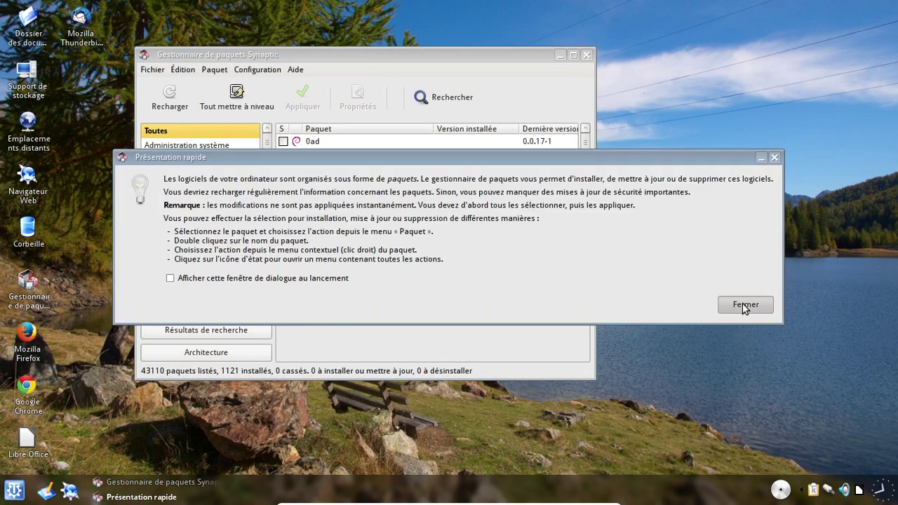
{"action": "left_click", "coordinate": [221, 261]}
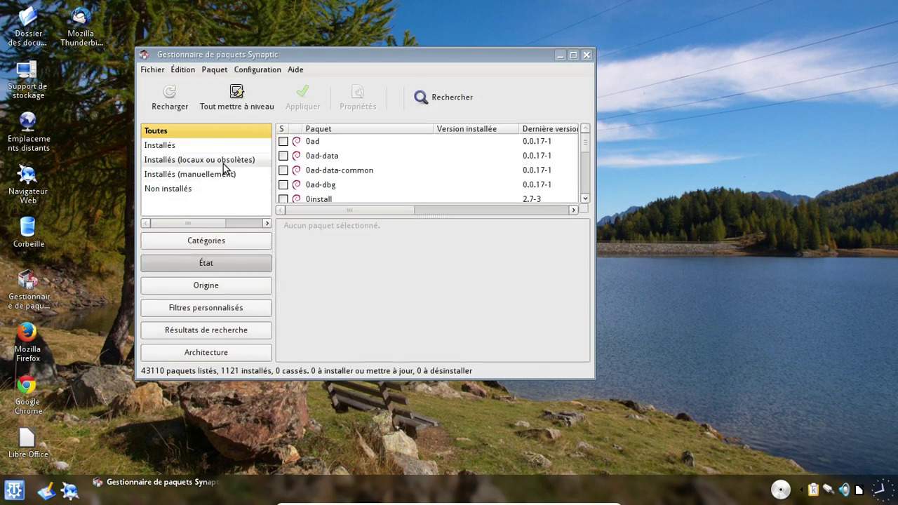
{"action": "left_click", "coordinate": [223, 162]}
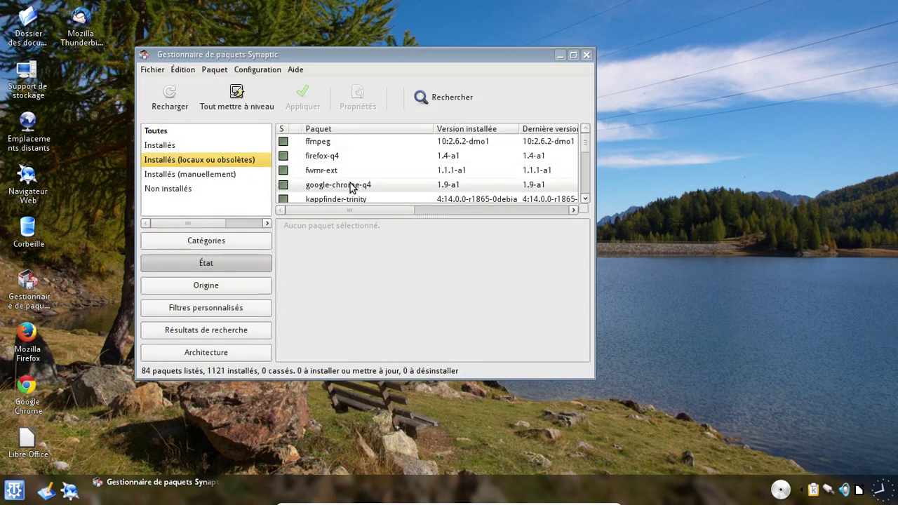
- Completely remove google-chrome-q4, freeing 180 kB
{"action": "left_click", "coordinate": [350, 184]}
{"action": "right_click", "coordinate": [350, 185]}
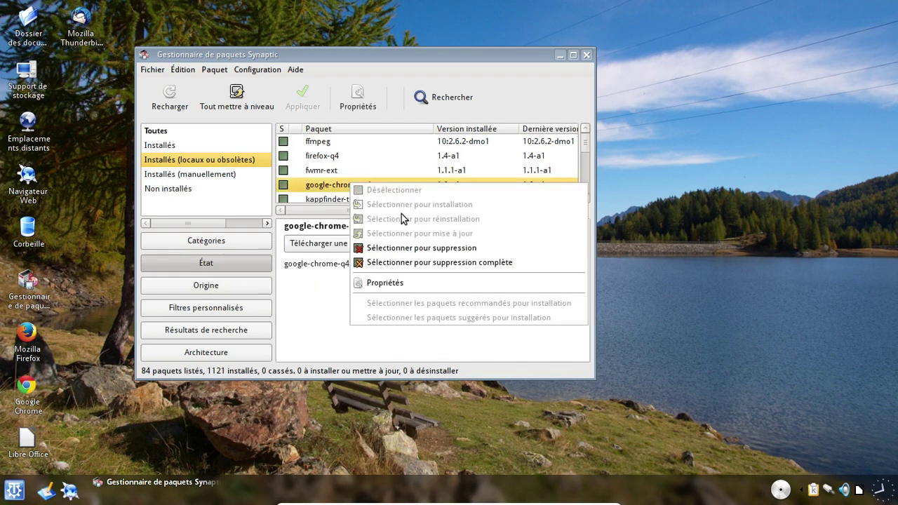
{"action": "left_click", "coordinate": [440, 257]}
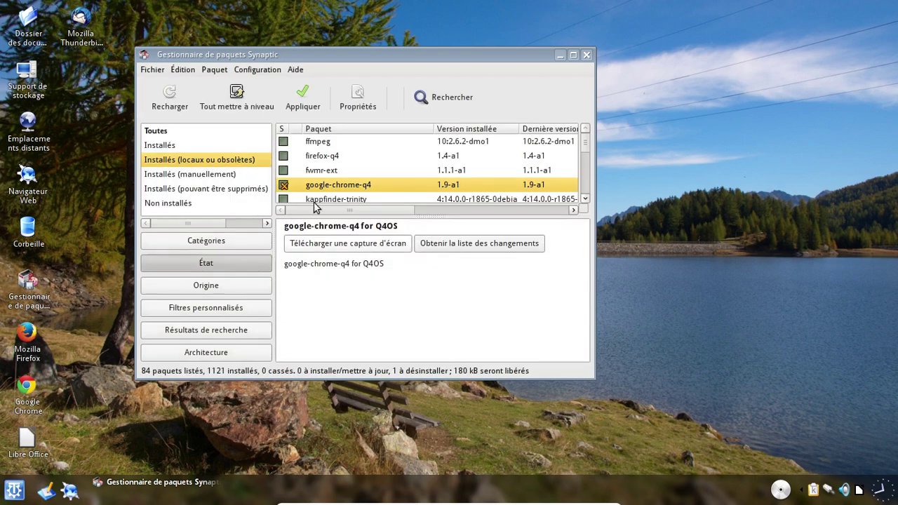
{"action": "left_click", "coordinate": [295, 92]}
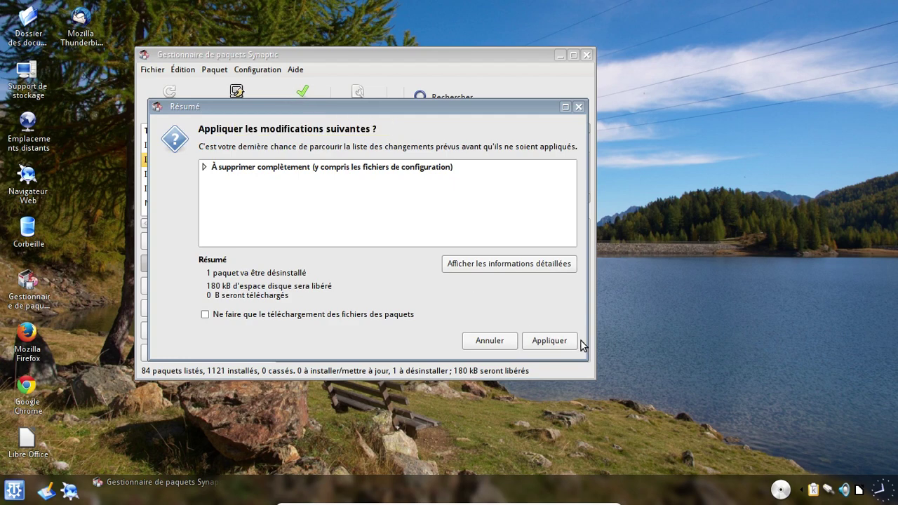
{"action": "left_click", "coordinate": [552, 341]}
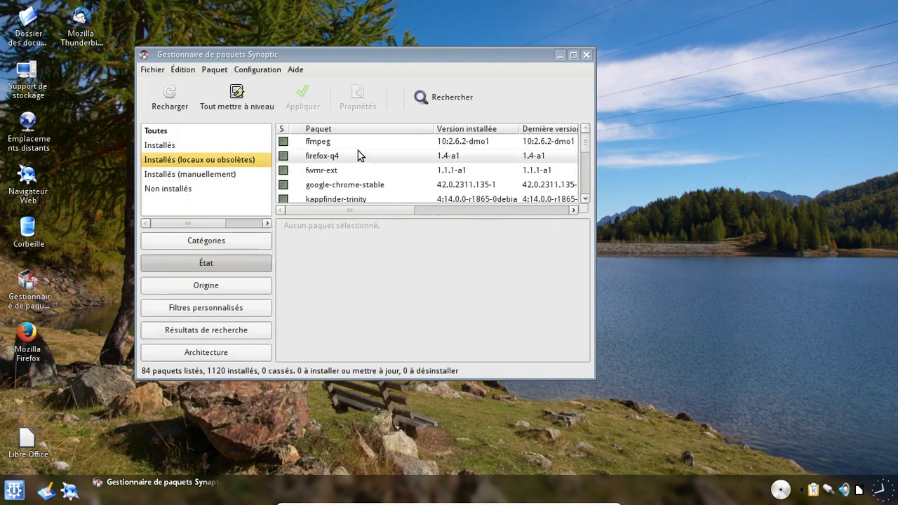
- Mark google-chrome-stable for complete removal and apply the change
{"action": "left_click", "coordinate": [366, 187]}
{"action": "right_click", "coordinate": [366, 187]}
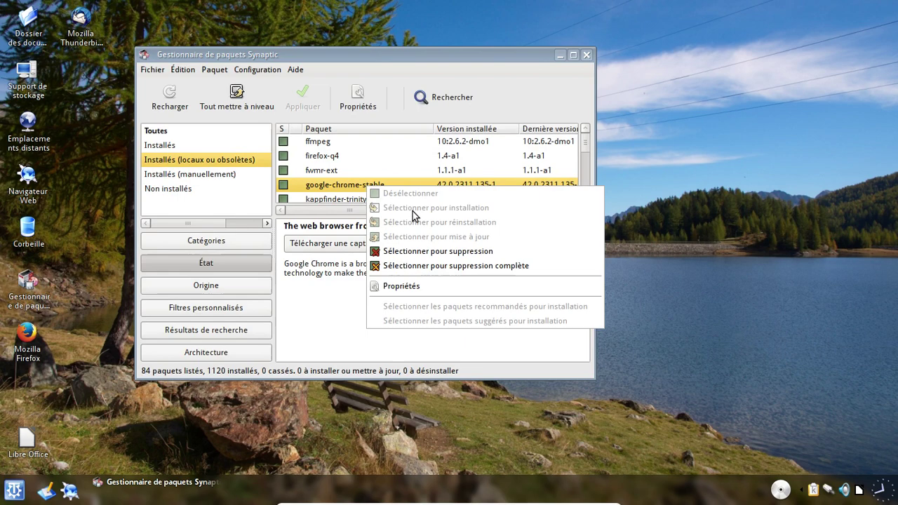
{"action": "left_click", "coordinate": [454, 264]}
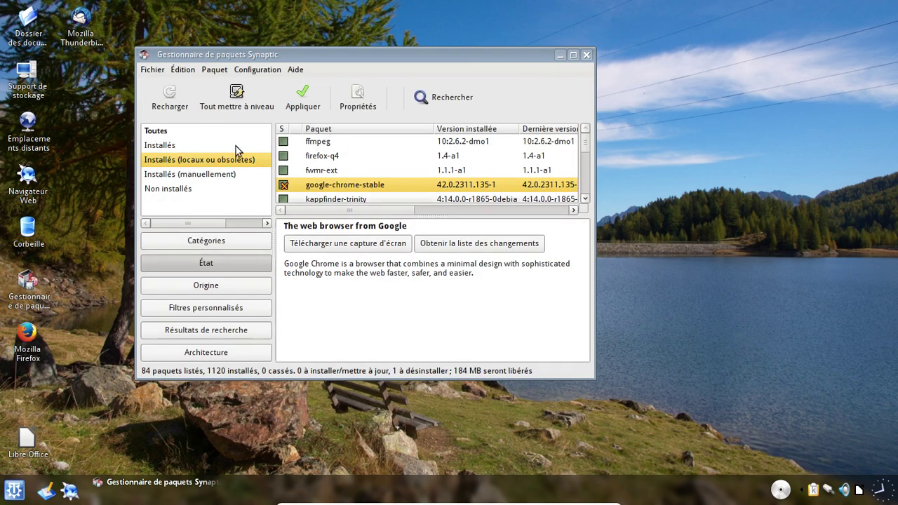
{"action": "left_click", "coordinate": [308, 97]}
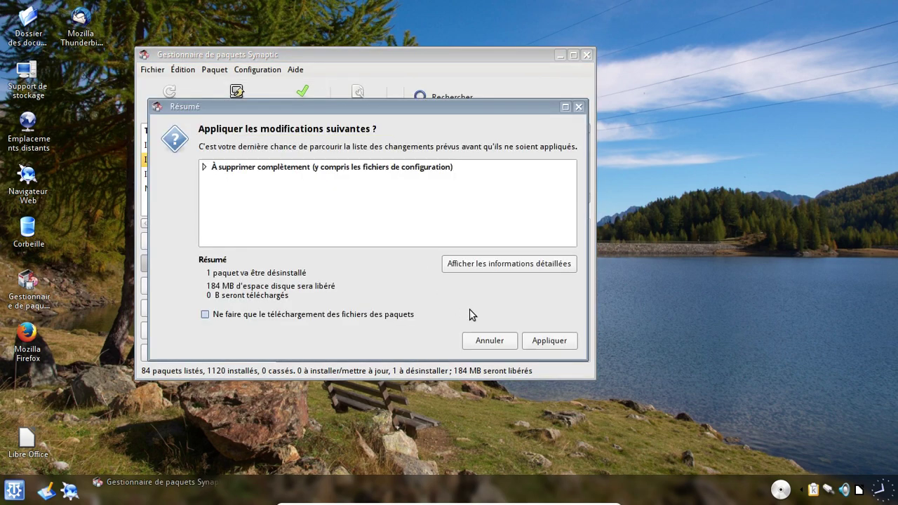
{"action": "left_click", "coordinate": [535, 341]}
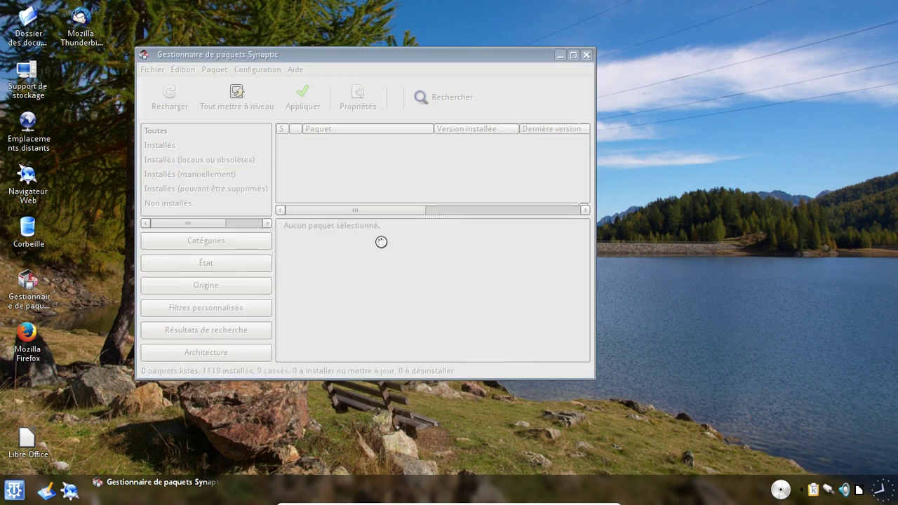
- Select all five packages under Installés (pouvant être supprimés) and purge them
{"action": "left_click", "coordinate": [256, 189]}
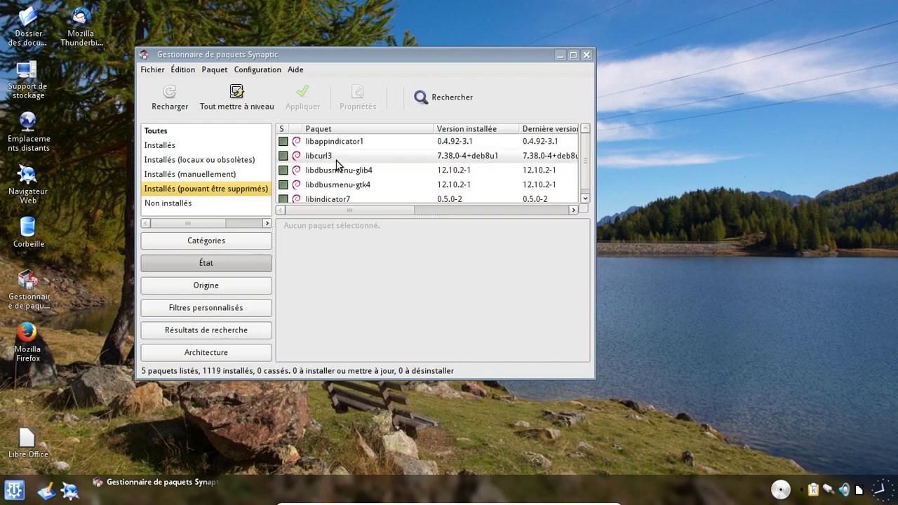
{"action": "left_click", "coordinate": [336, 158]}
{"action": "key", "text": "ctrl+a"}
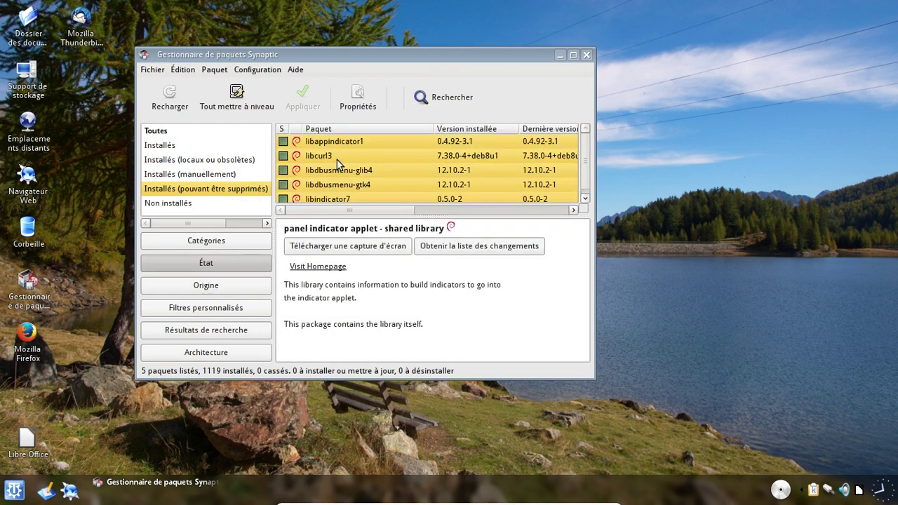
{"action": "right_click", "coordinate": [337, 160]}
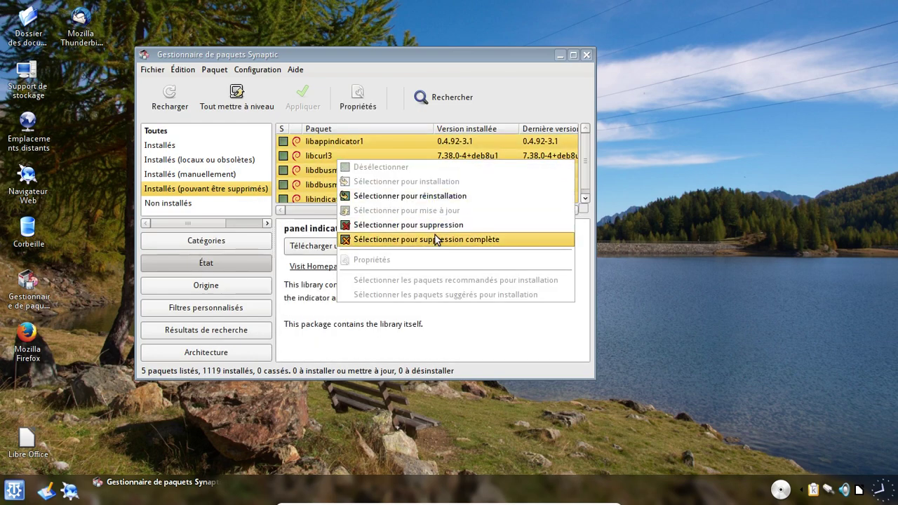
{"action": "left_click", "coordinate": [434, 240]}
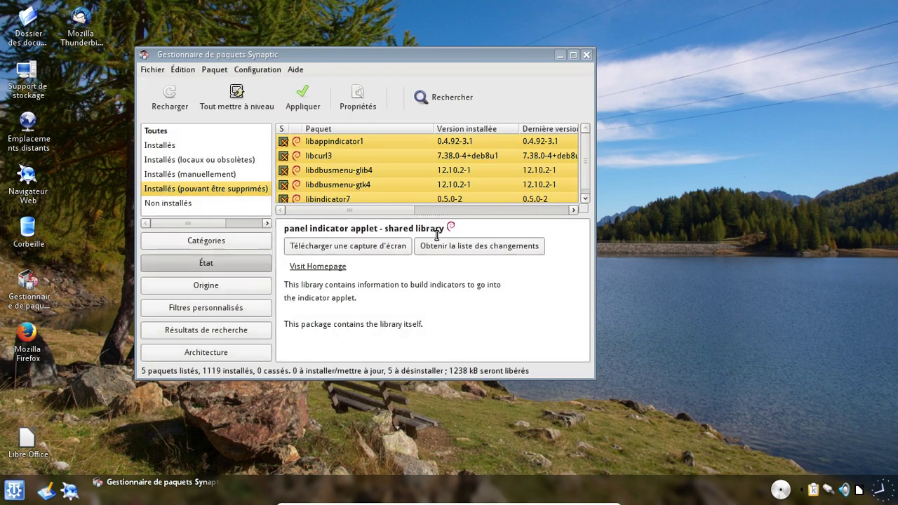
{"action": "left_click", "coordinate": [317, 100]}
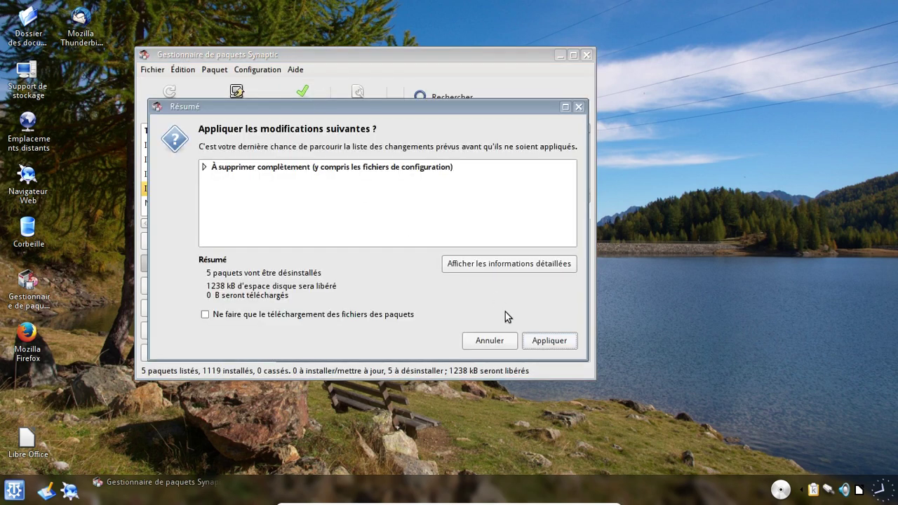
{"action": "left_click", "coordinate": [552, 348]}
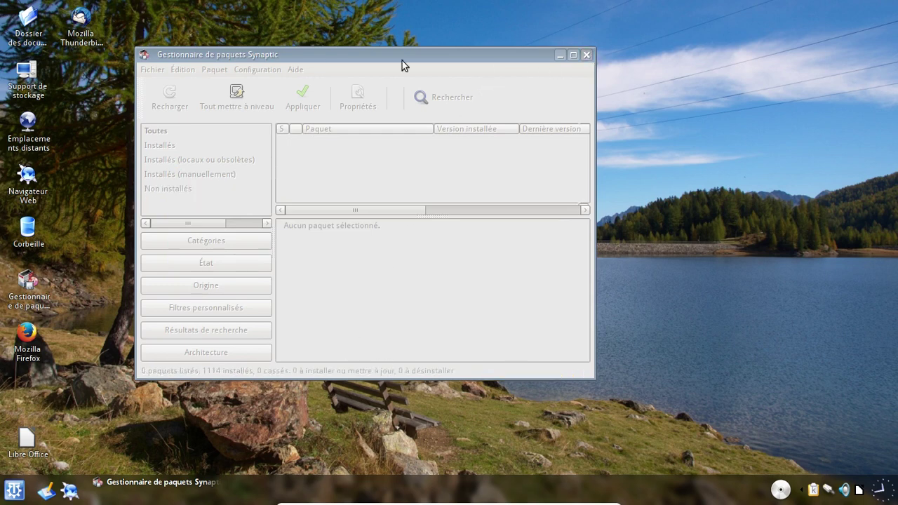
- Close Synaptic and turn off Aligner sur la grille for desktop icons
{"action": "left_click", "coordinate": [585, 56]}
{"action": "right_click", "coordinate": [237, 62]}
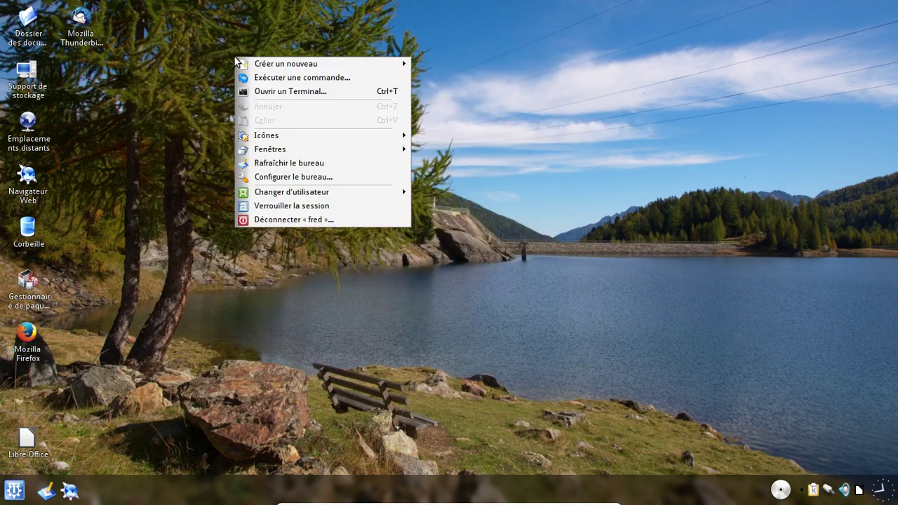
{"action": "mouse_move", "coordinate": [317, 137]}
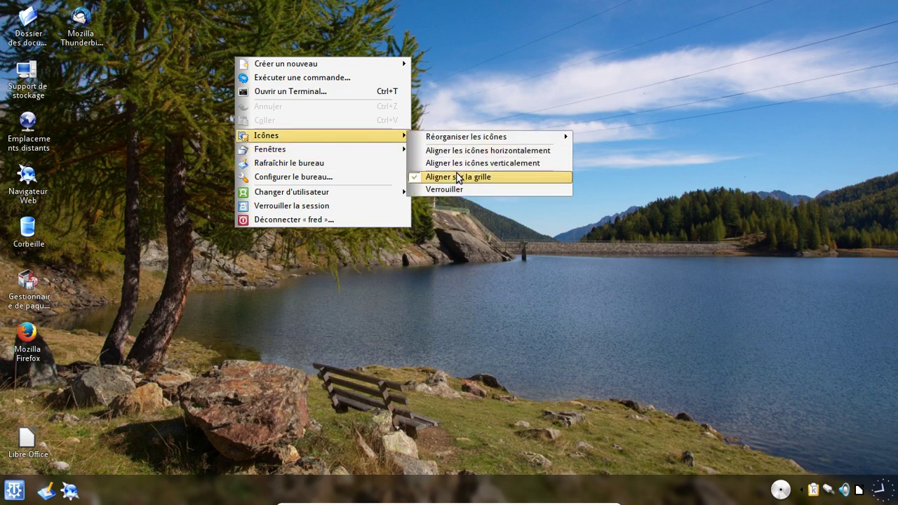
{"action": "left_click", "coordinate": [457, 178]}
{"action": "right_click", "coordinate": [287, 65]}
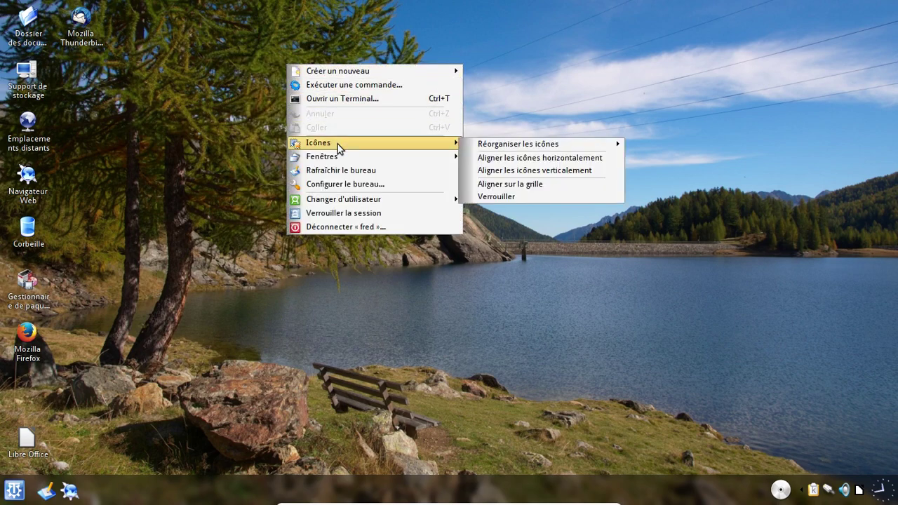
{"action": "mouse_move", "coordinate": [533, 147]}
{"action": "left_click", "coordinate": [529, 84]}
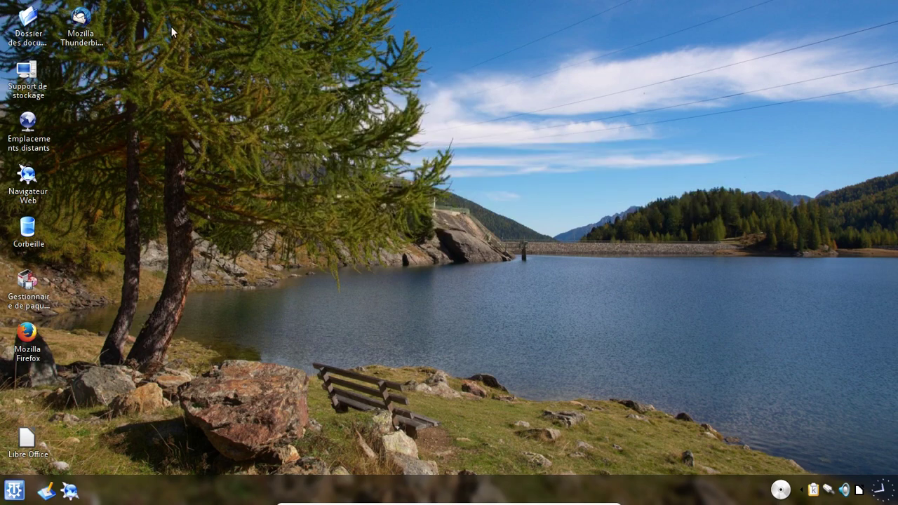
- Move the Thunderbird icon below Firefox and re-enable Aligner sur la grille
{"action": "left_click_drag", "start_coordinate": [80, 20], "coordinate": [28, 398]}
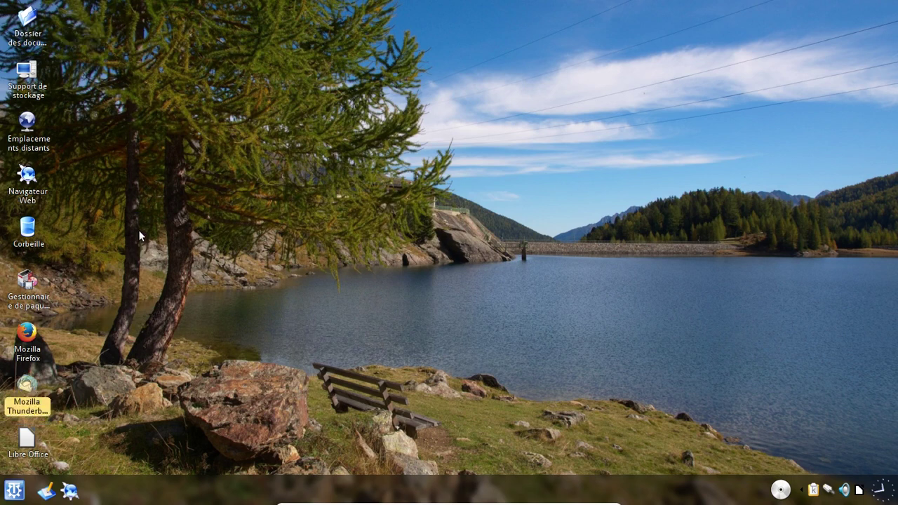
{"action": "right_click", "coordinate": [157, 139]}
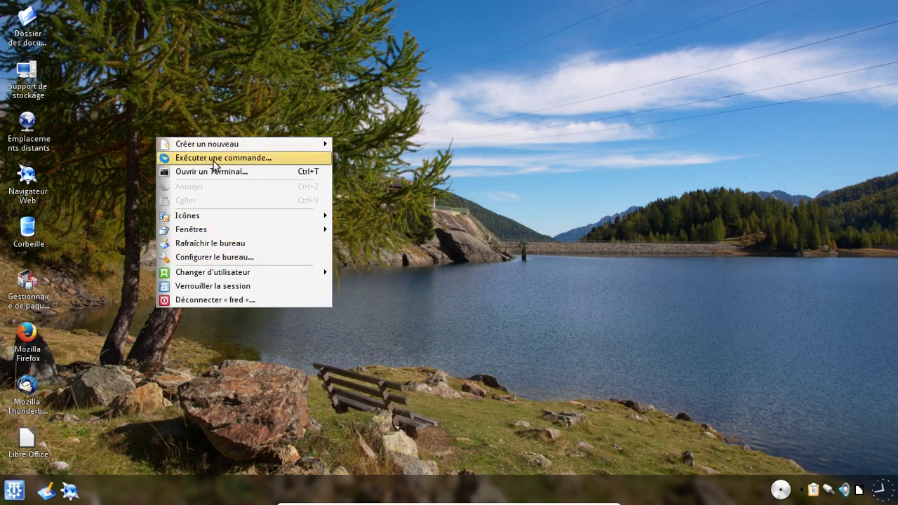
{"action": "mouse_move", "coordinate": [204, 217]}
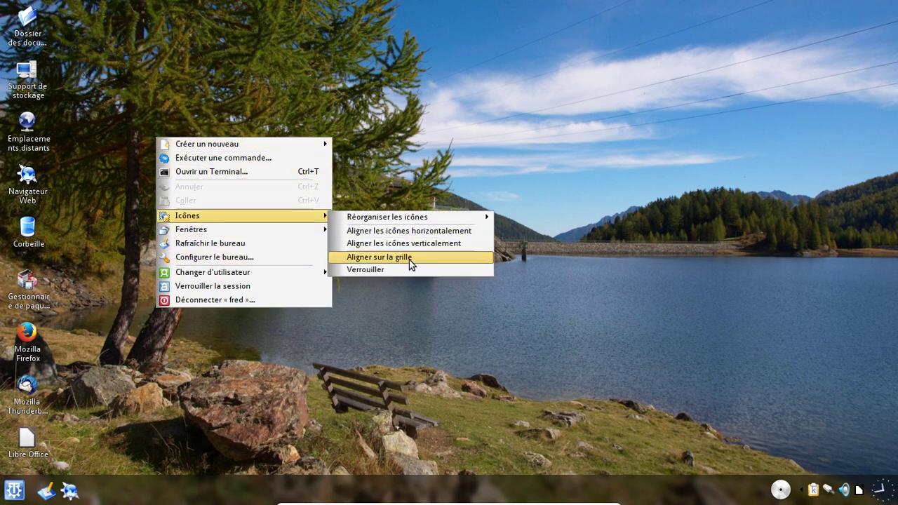
{"action": "left_click", "coordinate": [409, 259]}
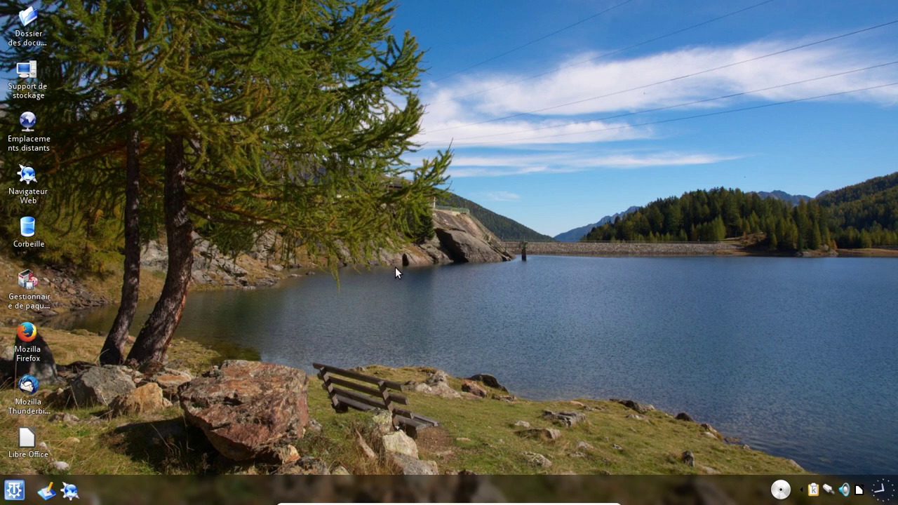
- Delete setup_firefox-q4_1.4-a1_all.esh from the Documents folder
{"action": "left_click", "coordinate": [28, 28]}
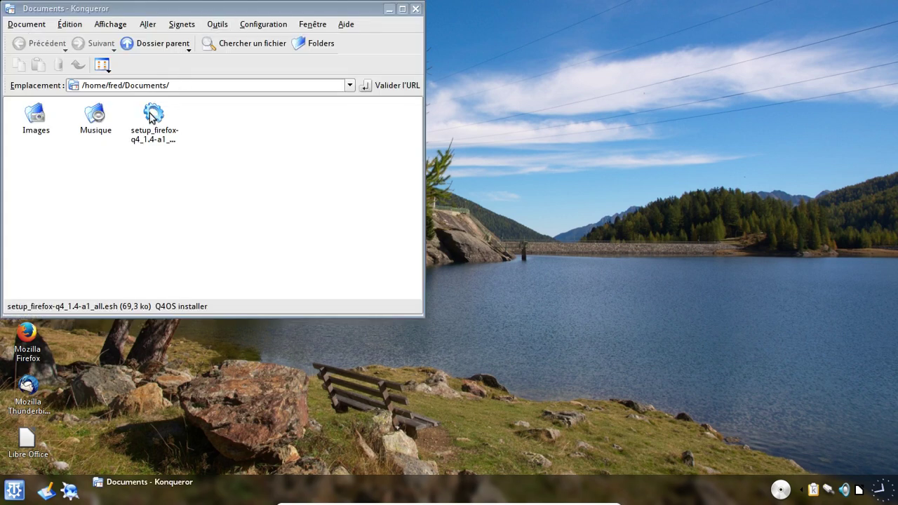
{"action": "left_click", "coordinate": [151, 116]}
{"action": "key", "text": "shift+Delete"}
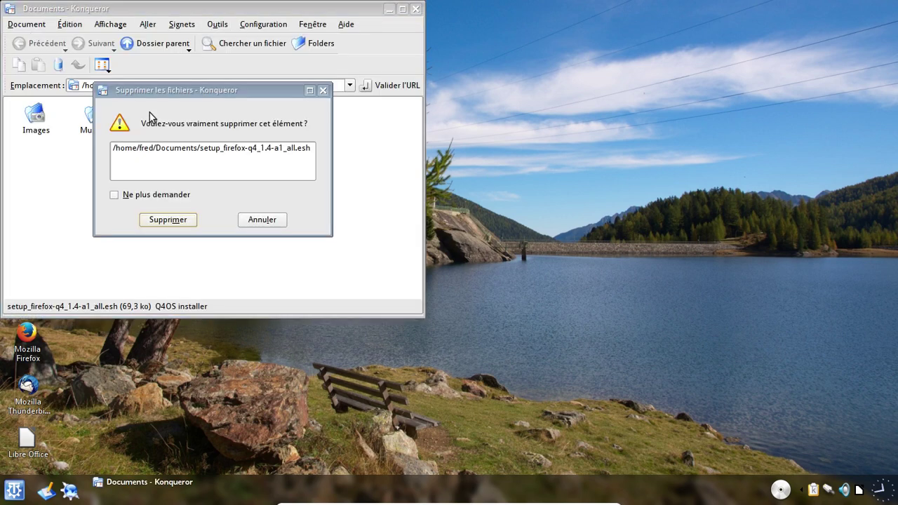
{"action": "key", "text": "Return"}
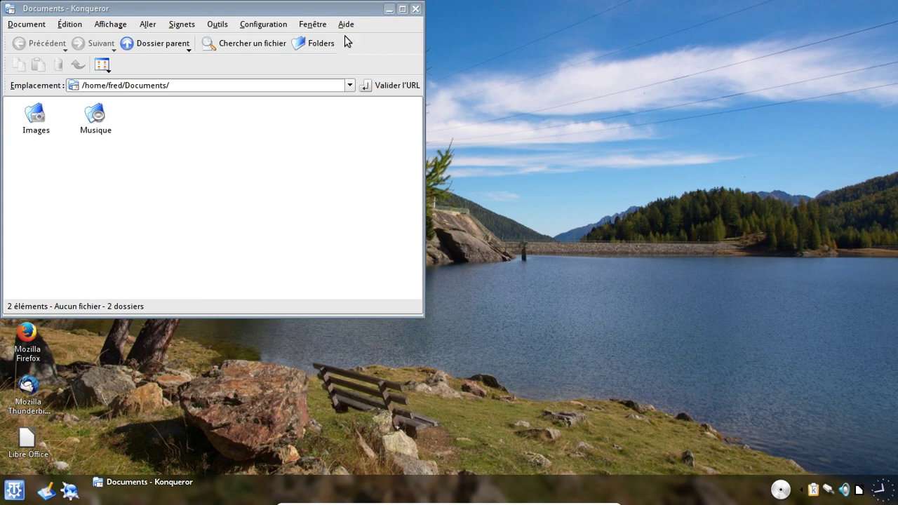
- View Aide › À propos de Trinity, then close the Konqueror window
{"action": "left_click", "coordinate": [347, 26]}
{"action": "left_click", "coordinate": [367, 124]}
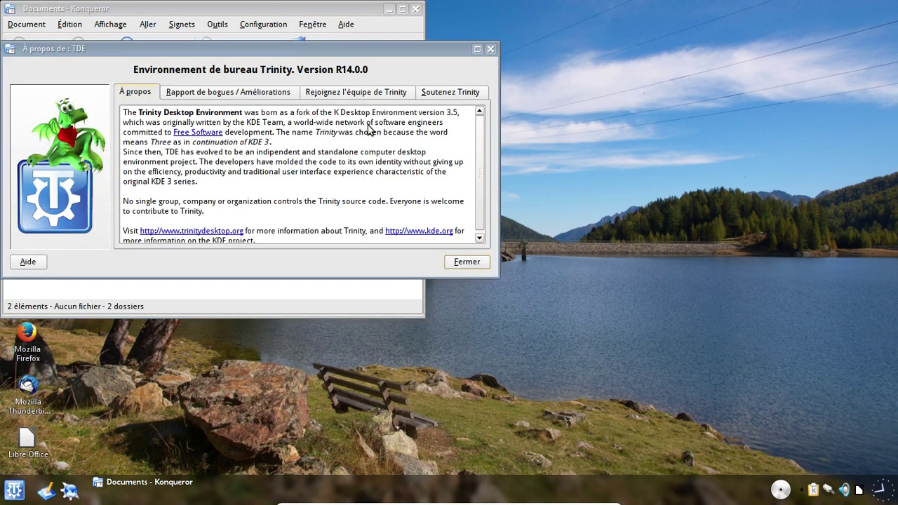
{"action": "left_click", "coordinate": [466, 264]}
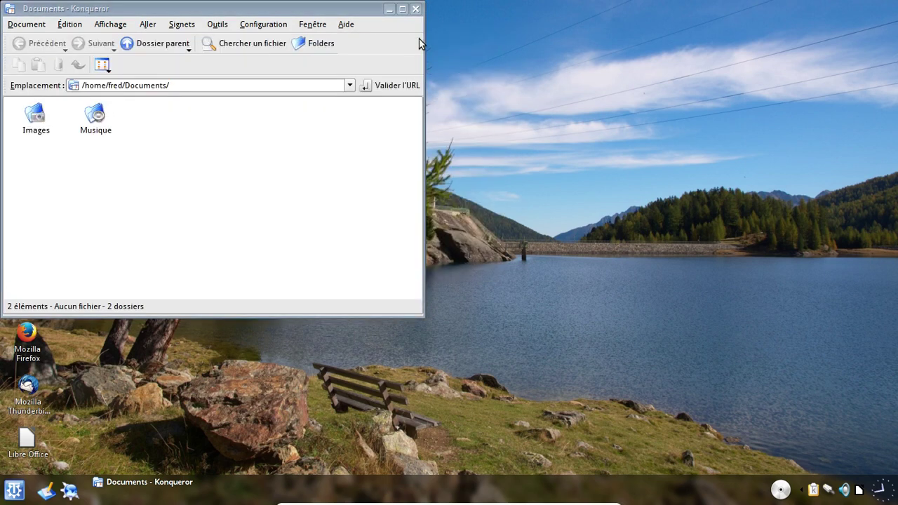
{"action": "left_click", "coordinate": [415, 8]}
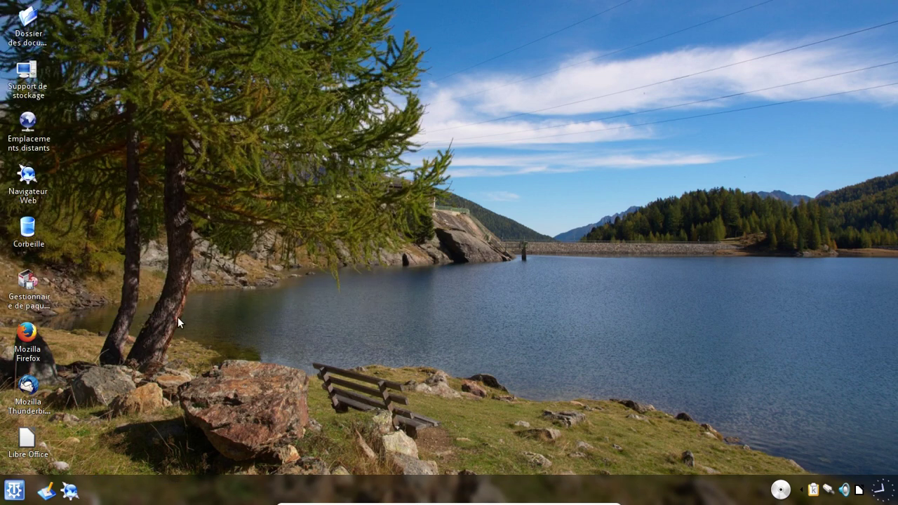
- Launch Firefox and Thunderbird, deferring the mail account setup for later
{"action": "left_click", "coordinate": [31, 348]}
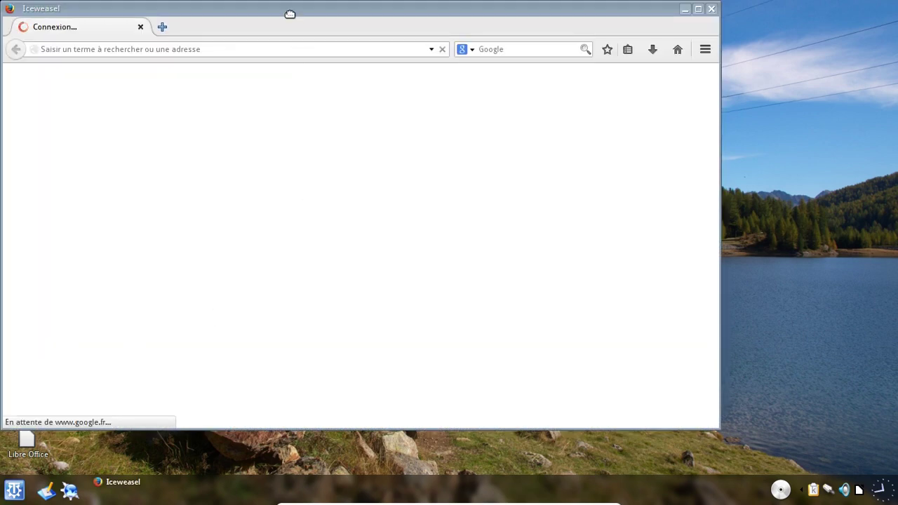
{"action": "left_click_drag", "start_coordinate": [290, 15], "coordinate": [374, 26]}
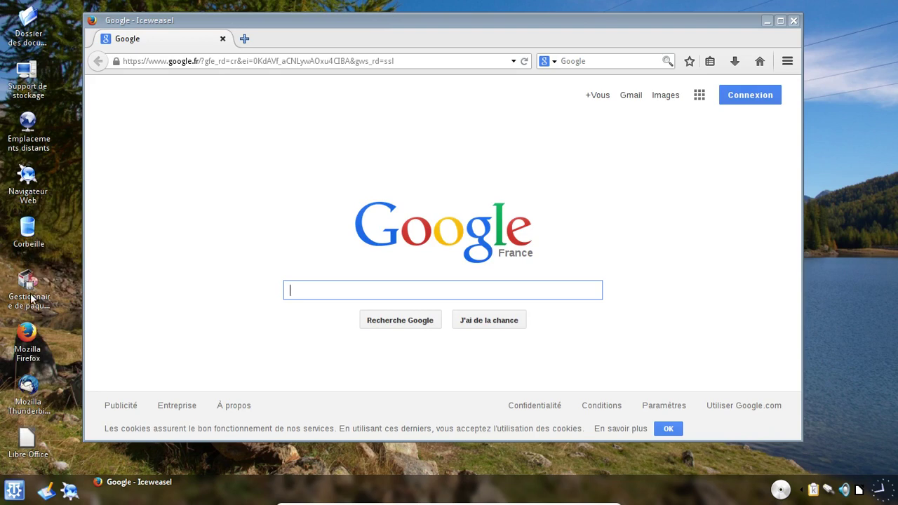
{"action": "left_click", "coordinate": [39, 387]}
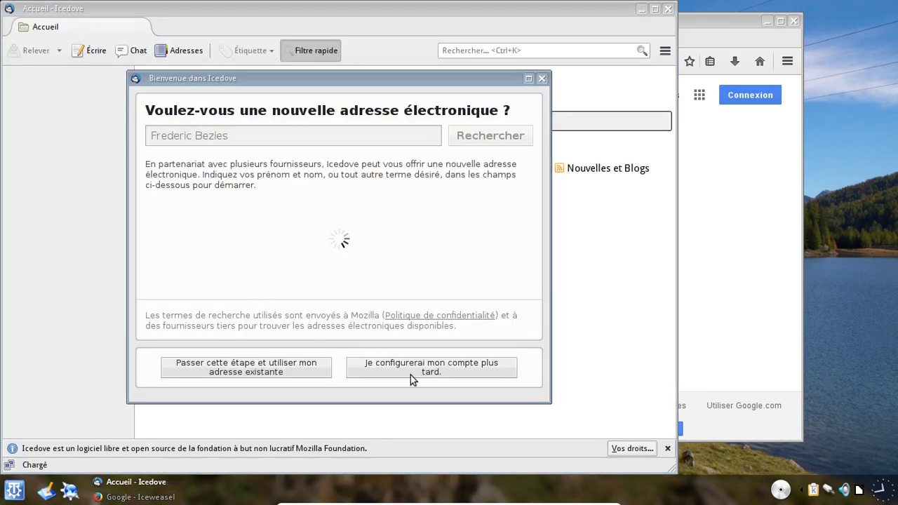
{"action": "left_click", "coordinate": [412, 372]}
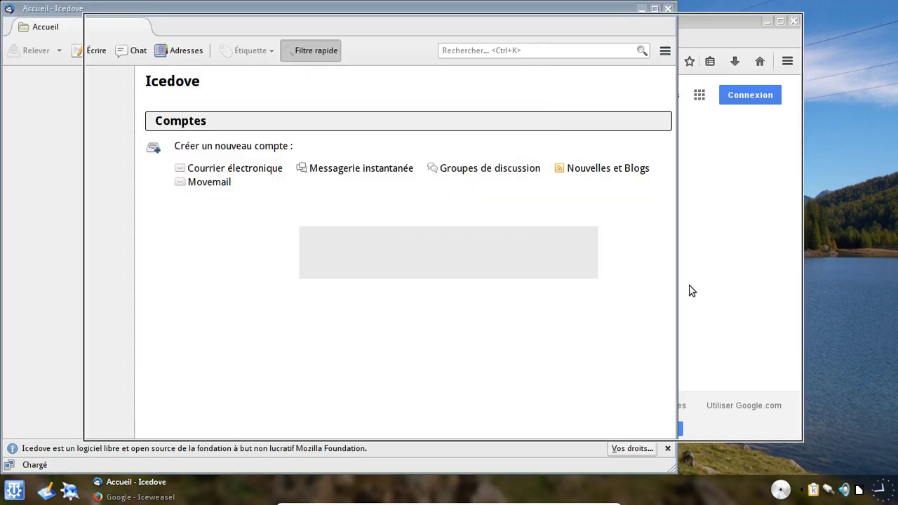
- Switch between the mail client and browser, then close both windows
{"action": "key", "text": "alt+Tab"}
{"action": "key", "text": "alt+Tab"}
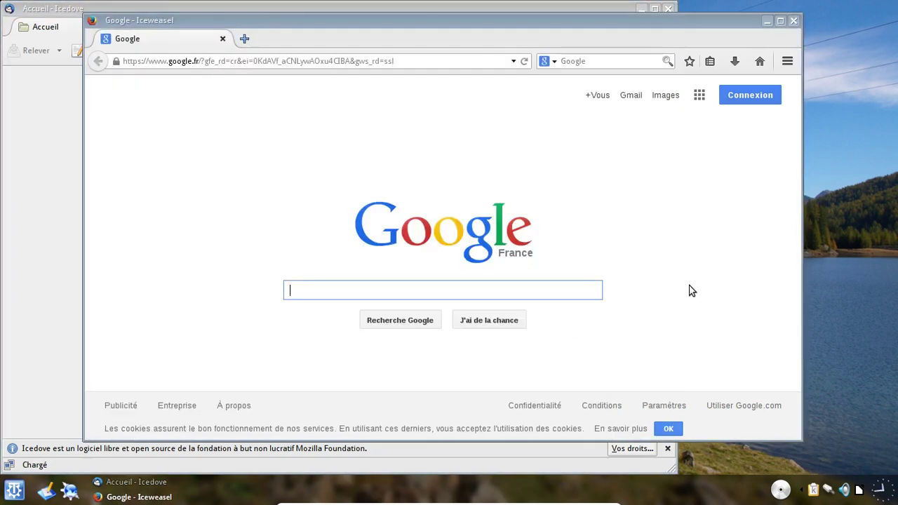
{"action": "left_click", "coordinate": [49, 243]}
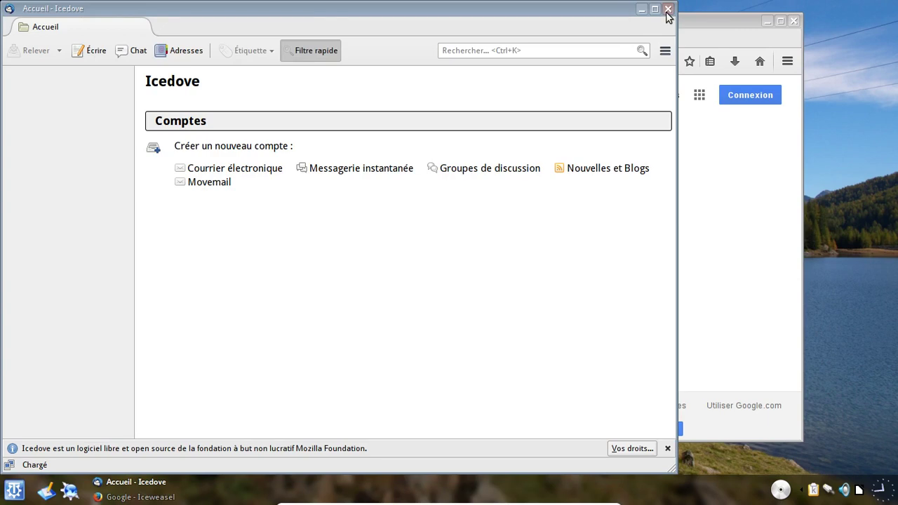
{"action": "left_click", "coordinate": [668, 10]}
{"action": "key", "text": "alt+F4"}
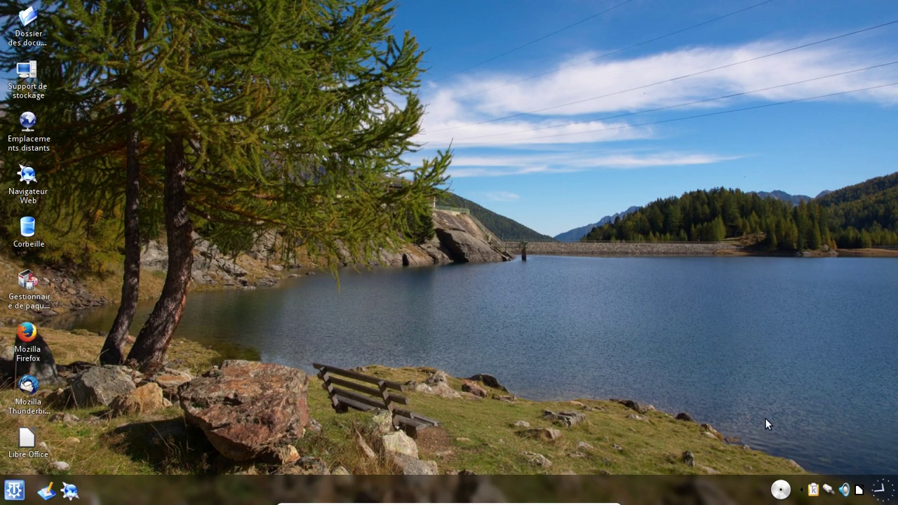
{"action": "left_click", "coordinate": [15, 490]}
{"action": "mouse_move", "coordinate": [75, 337]}
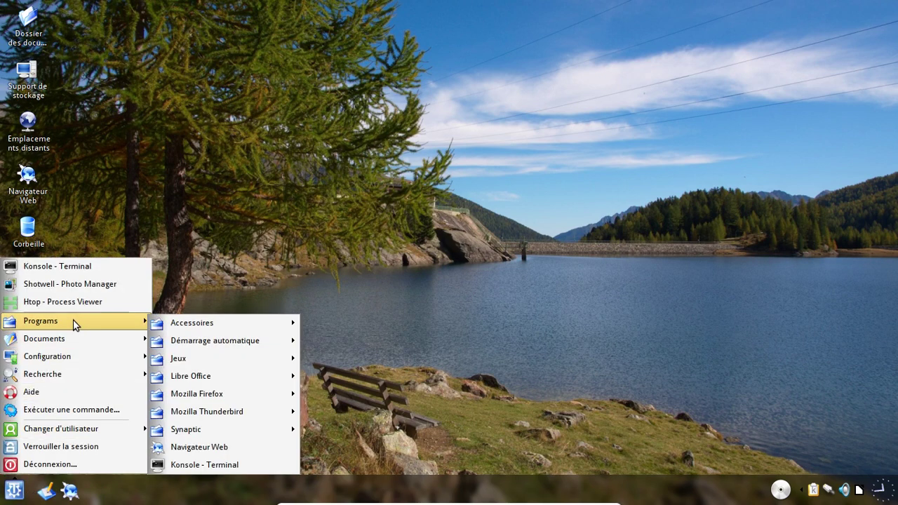
{"action": "mouse_move", "coordinate": [254, 322]}
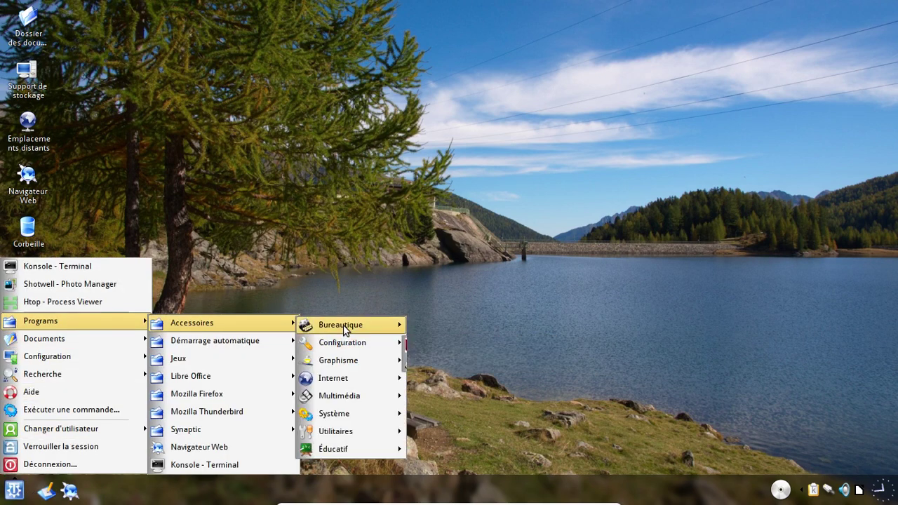
{"action": "mouse_move", "coordinate": [383, 325]}
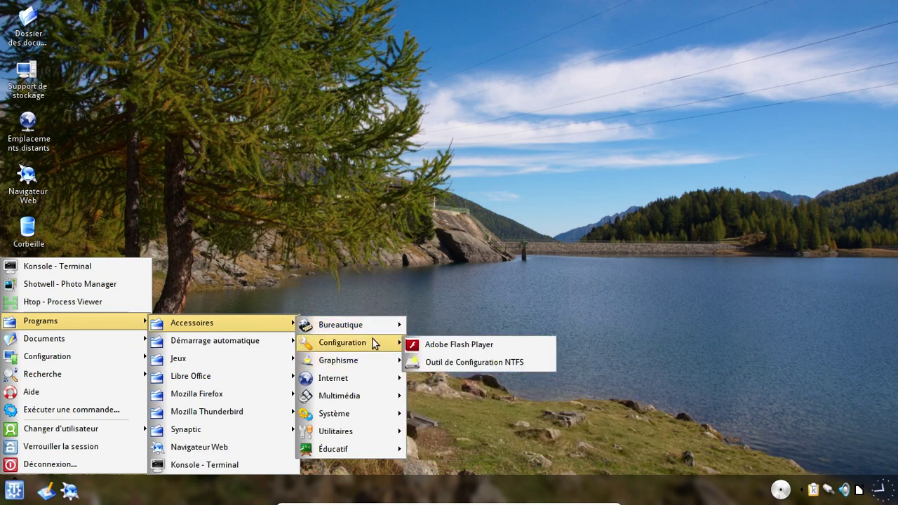
{"action": "mouse_move", "coordinate": [376, 362]}
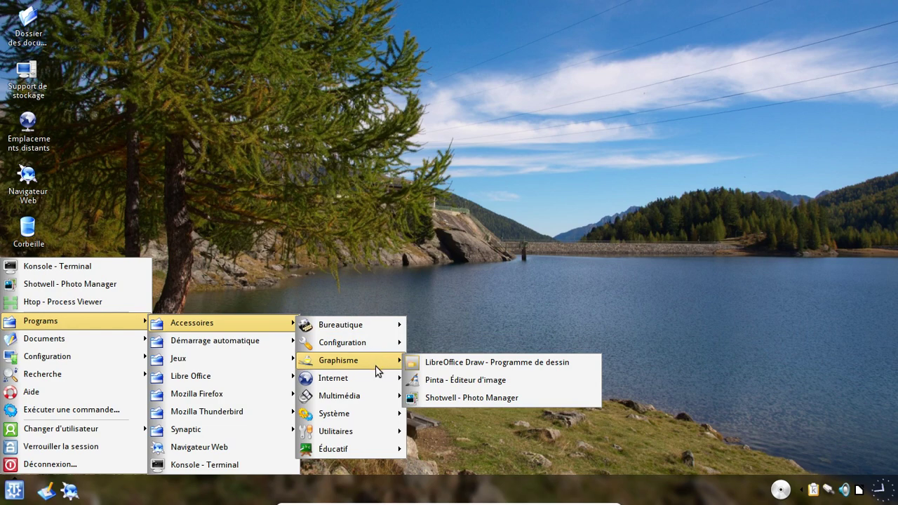
{"action": "mouse_move", "coordinate": [367, 379]}
{"action": "mouse_move", "coordinate": [363, 401]}
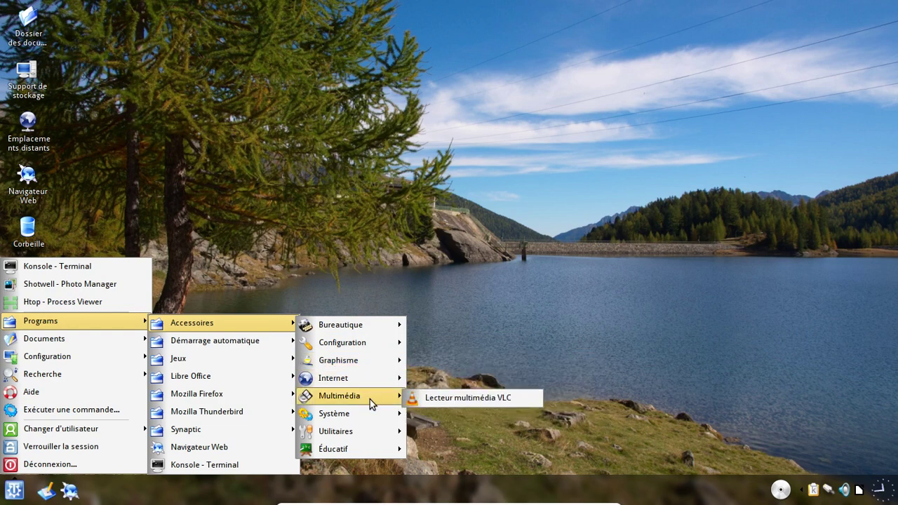
{"action": "mouse_move", "coordinate": [398, 416]}
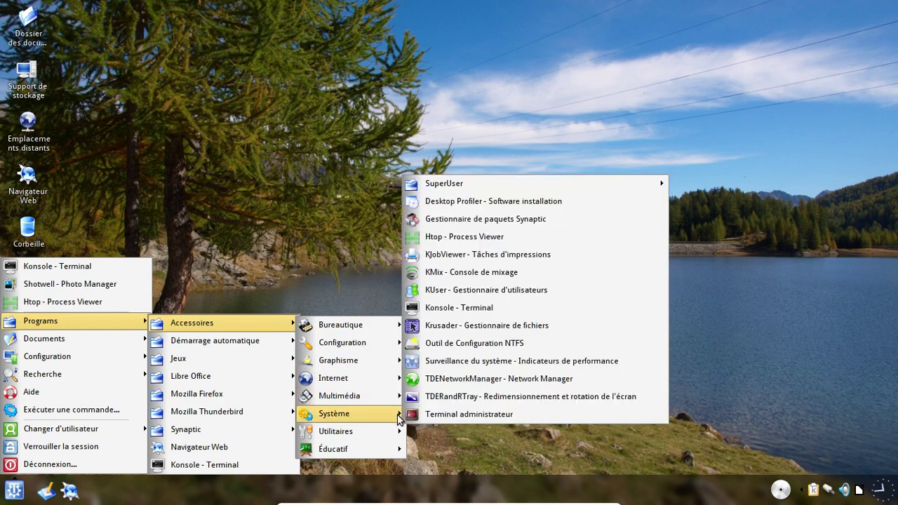
{"action": "mouse_move", "coordinate": [374, 439]}
{"action": "mouse_move", "coordinate": [438, 439]}
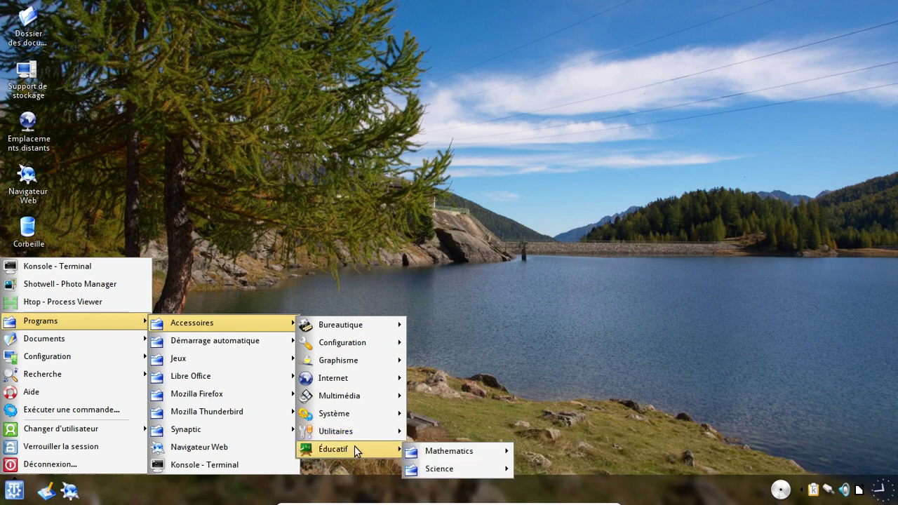
{"action": "mouse_move", "coordinate": [478, 449]}
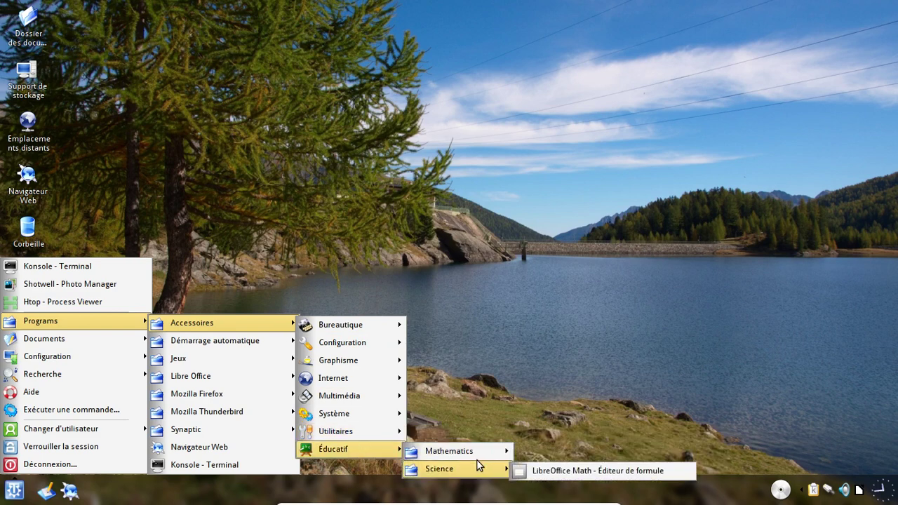
{"action": "mouse_move", "coordinate": [271, 372]}
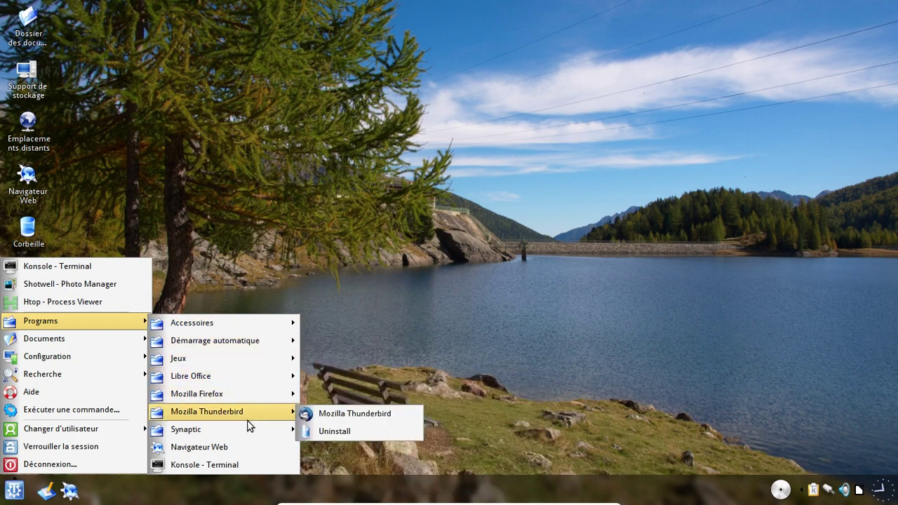
{"action": "mouse_move", "coordinate": [242, 436]}
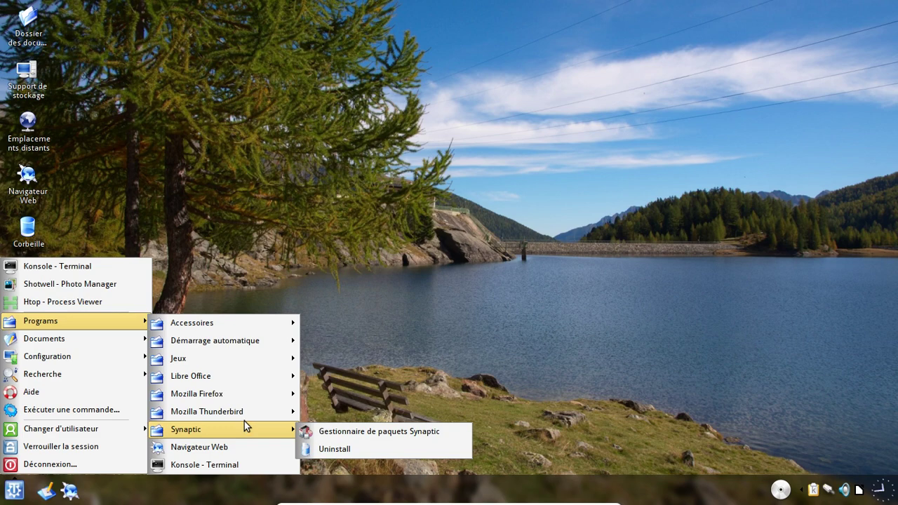
{"action": "mouse_move", "coordinate": [223, 325]}
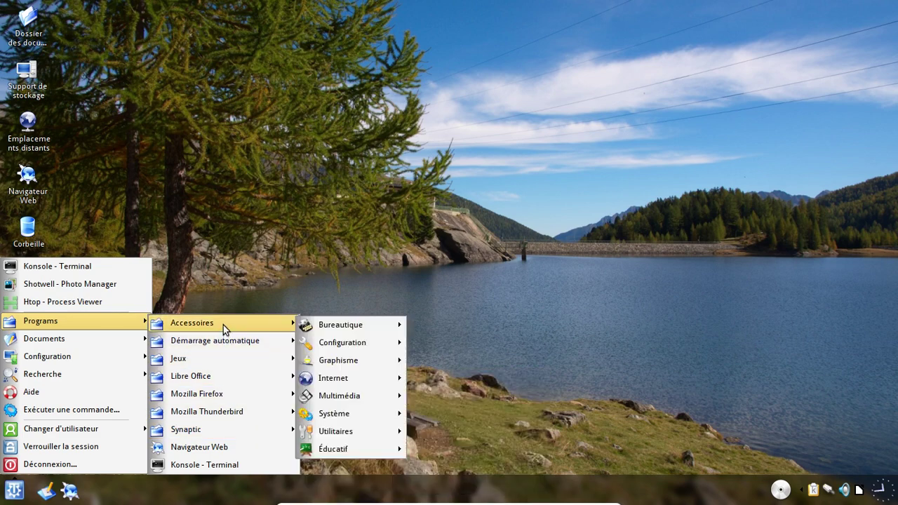
{"action": "left_click", "coordinate": [209, 288]}
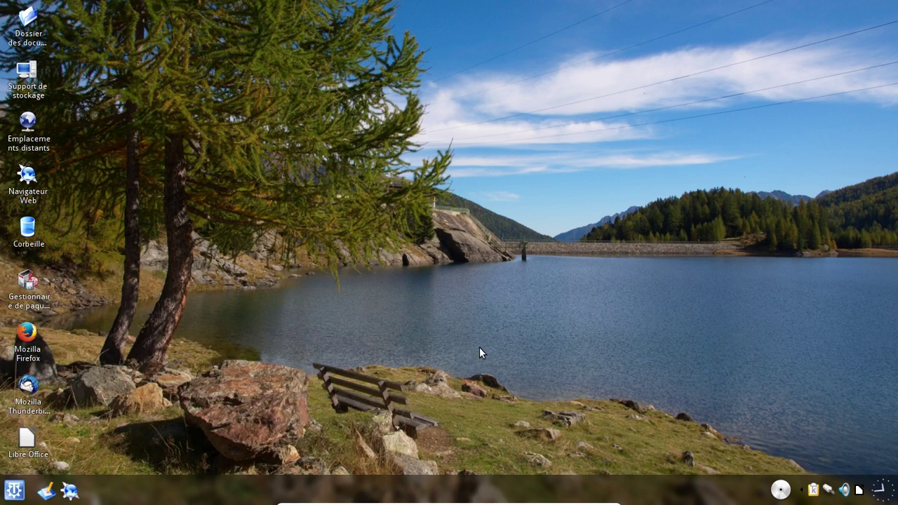
- Launch Konsole from the K menu and check disk usage with df -h
{"action": "left_click", "coordinate": [14, 490]}
{"action": "left_click", "coordinate": [86, 271]}
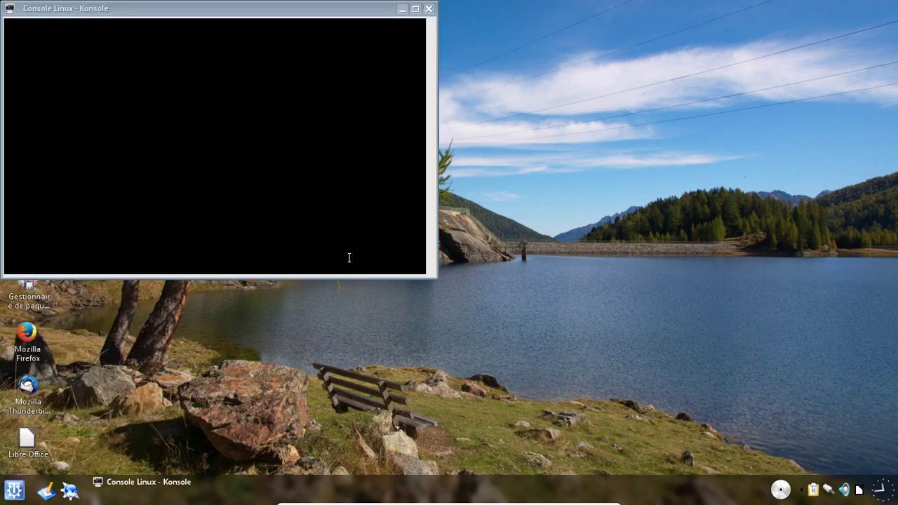
{"action": "left_click_drag", "start_coordinate": [246, 9], "coordinate": [456, 29]}
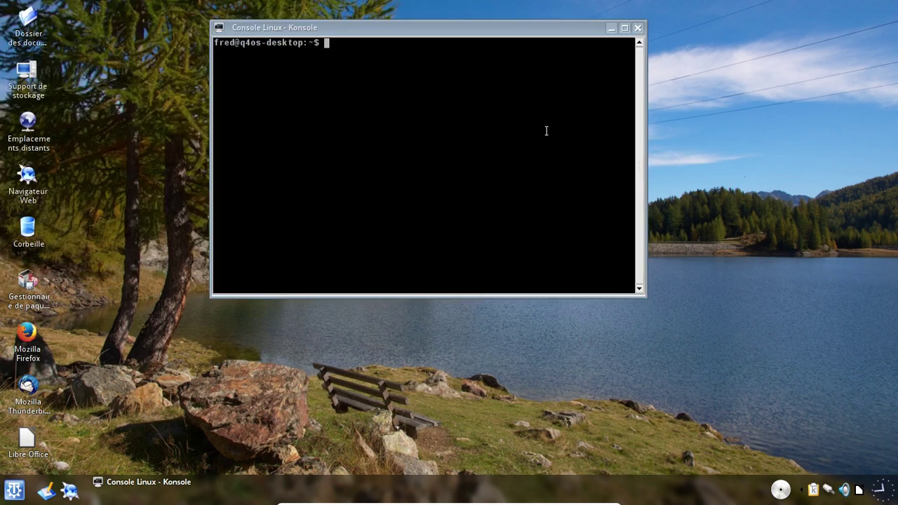
{"action": "type", "text": "df -h"}
{"action": "key", "text": "Return"}
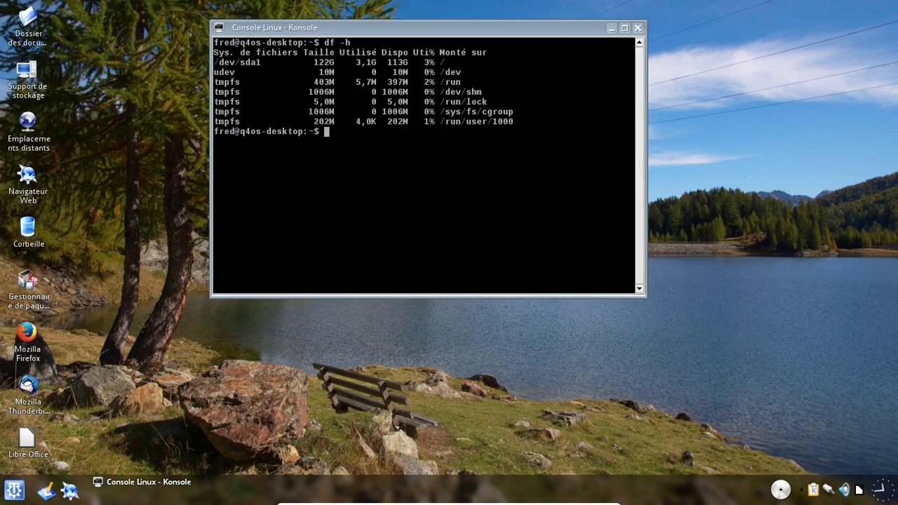
- Run sudo apt-get clean, recheck df -h (3,1G to 2,7G), then exit
{"action": "type", "text": "sudo apt-get clean"}
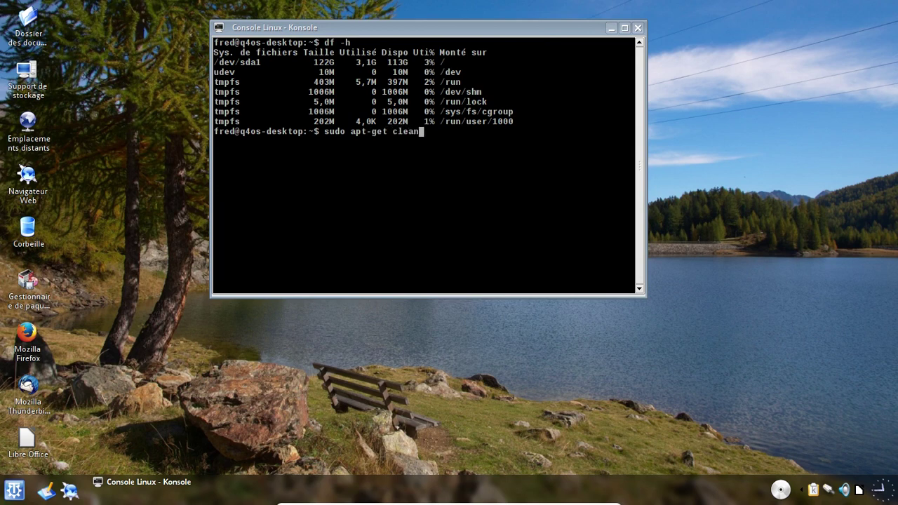
{"action": "key", "text": "Return"}
{"action": "type", "text": "df -h"}
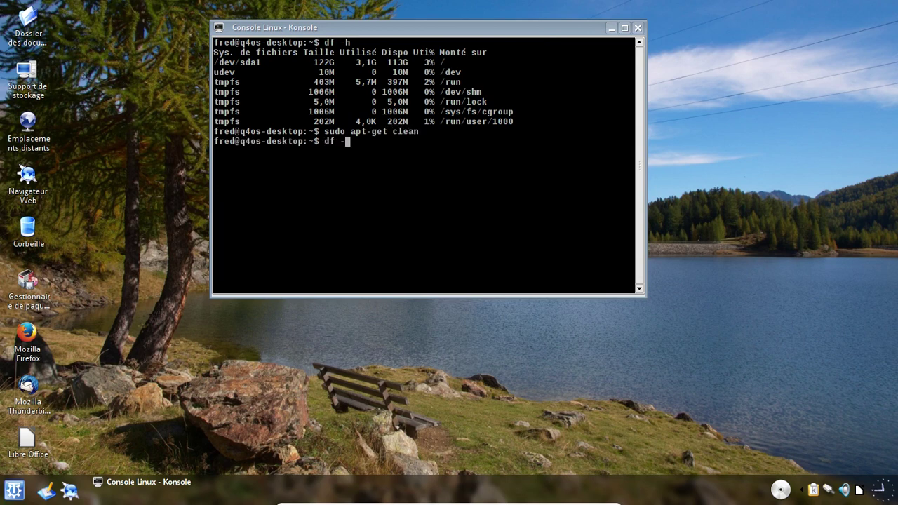
{"action": "key", "text": "Return"}
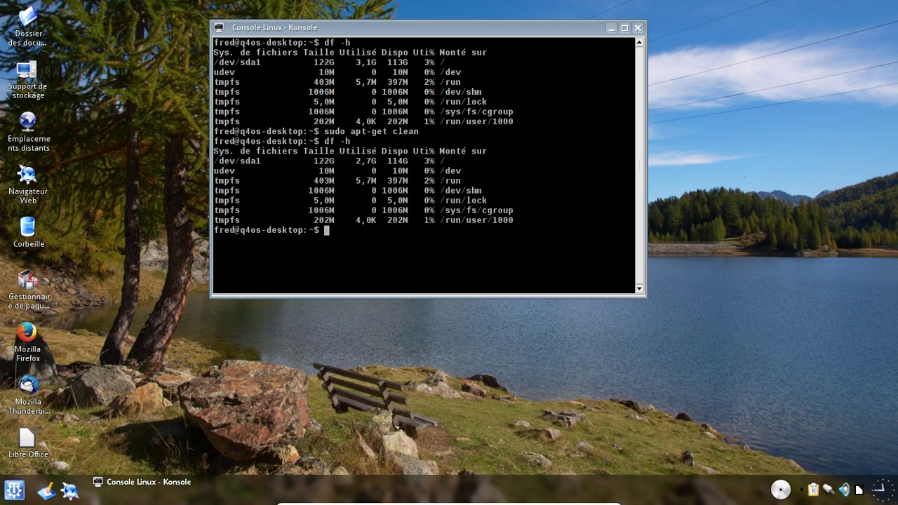
{"action": "type", "text": "exit"}
{"action": "key", "text": "Return"}
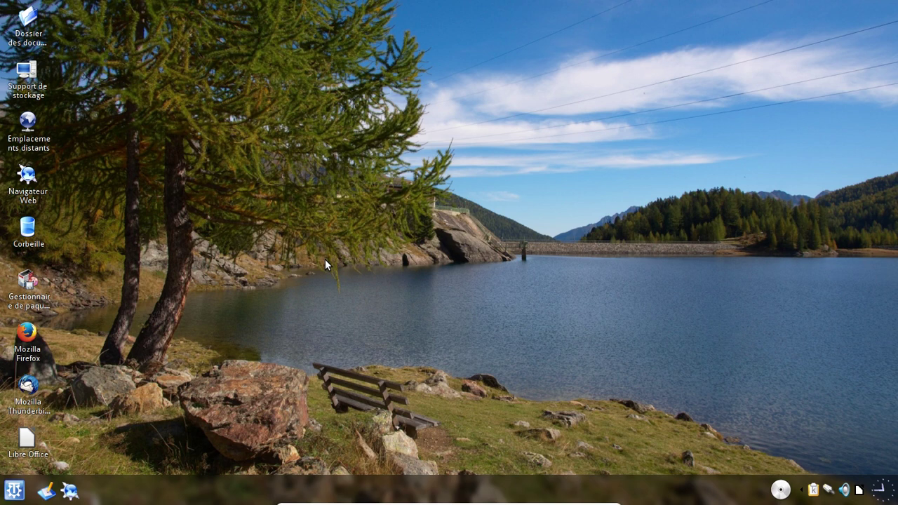
- Power off Q4OS via Déconnexion > Éteindre l'ordinateur, exit full-screen, and open SimpleScreenRecorder's tray menu
{"action": "left_click", "coordinate": [14, 490]}
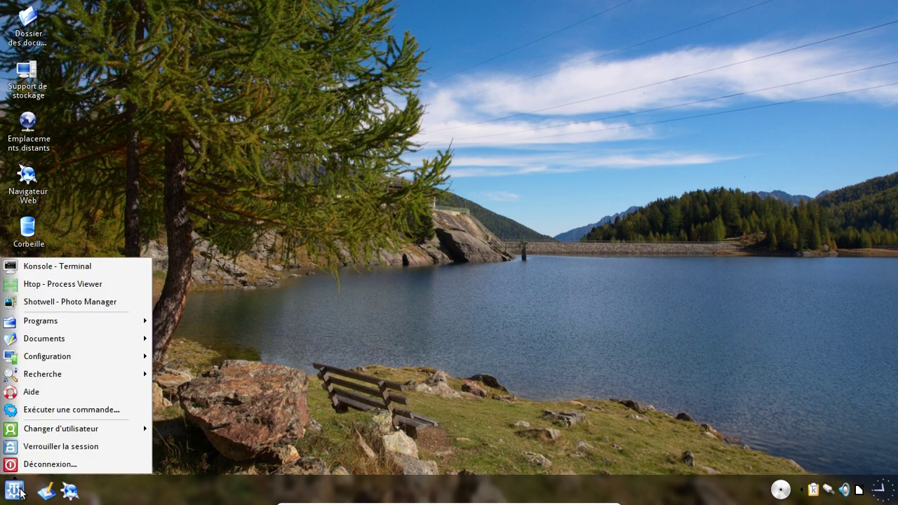
{"action": "left_click", "coordinate": [63, 469]}
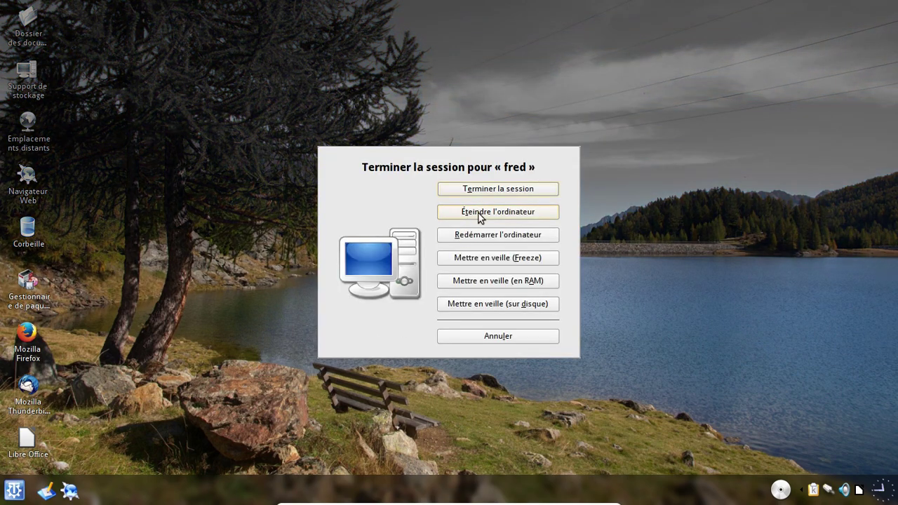
{"action": "left_click", "coordinate": [478, 212]}
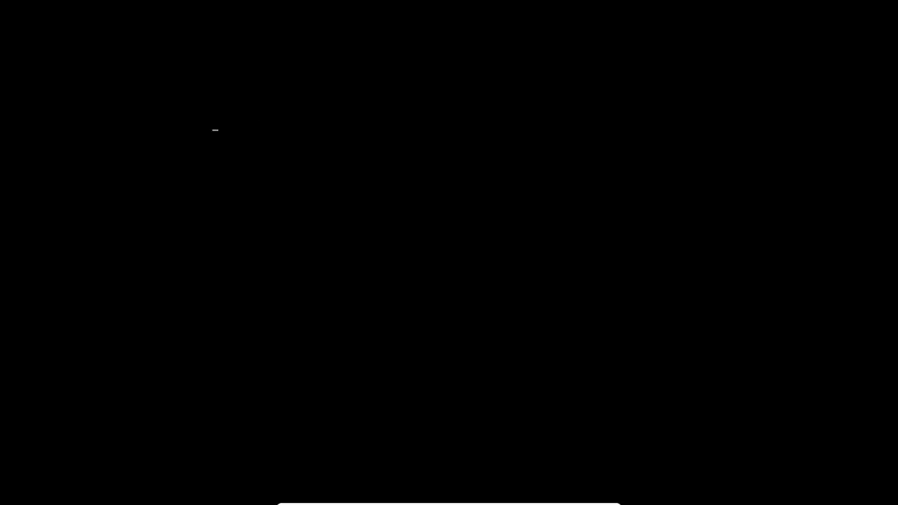
{"action": "key", "text": "Control_R+f"}
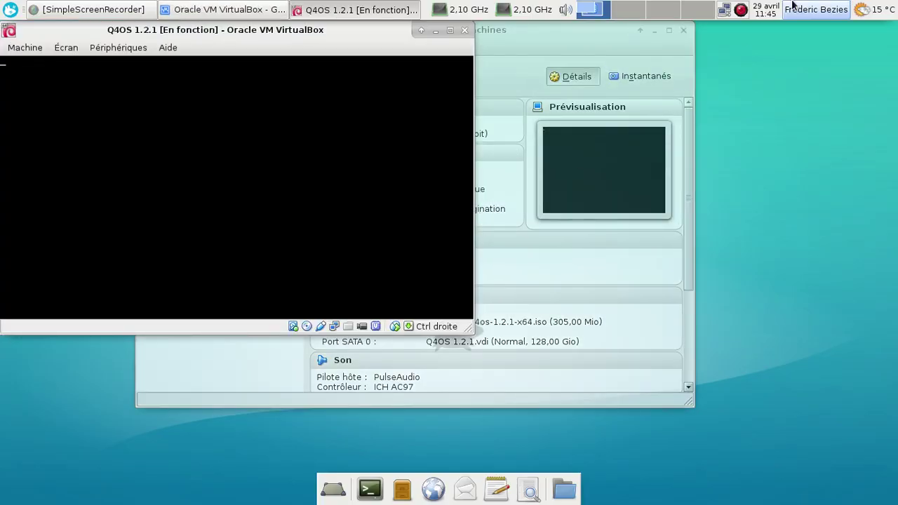
{"action": "right_click", "coordinate": [741, 10]}
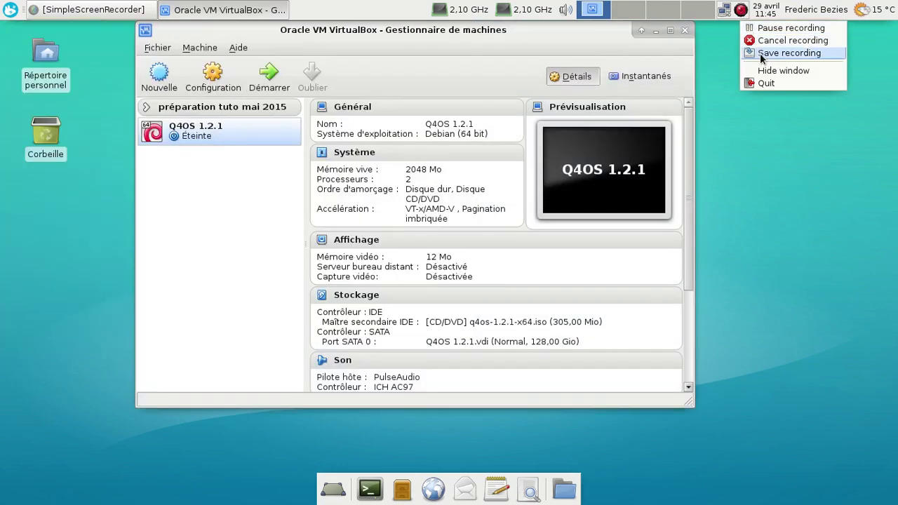